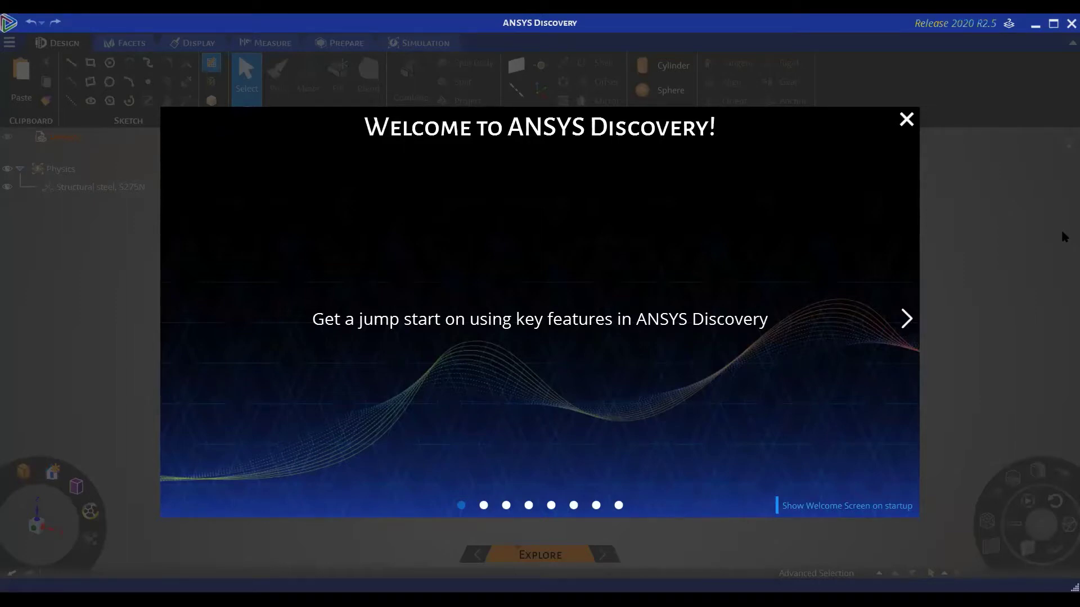
- Step through the welcome slides, from Product Overview: Stages to the final Next Steps page
{"action": "left_click", "coordinate": [914, 320]}
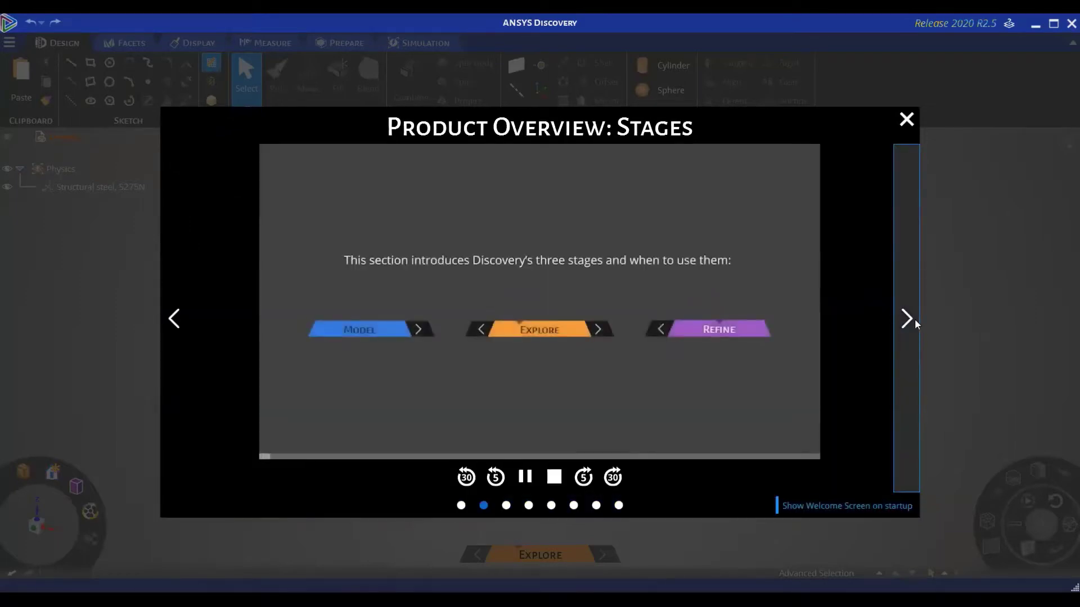
{"action": "left_click", "coordinate": [915, 319]}
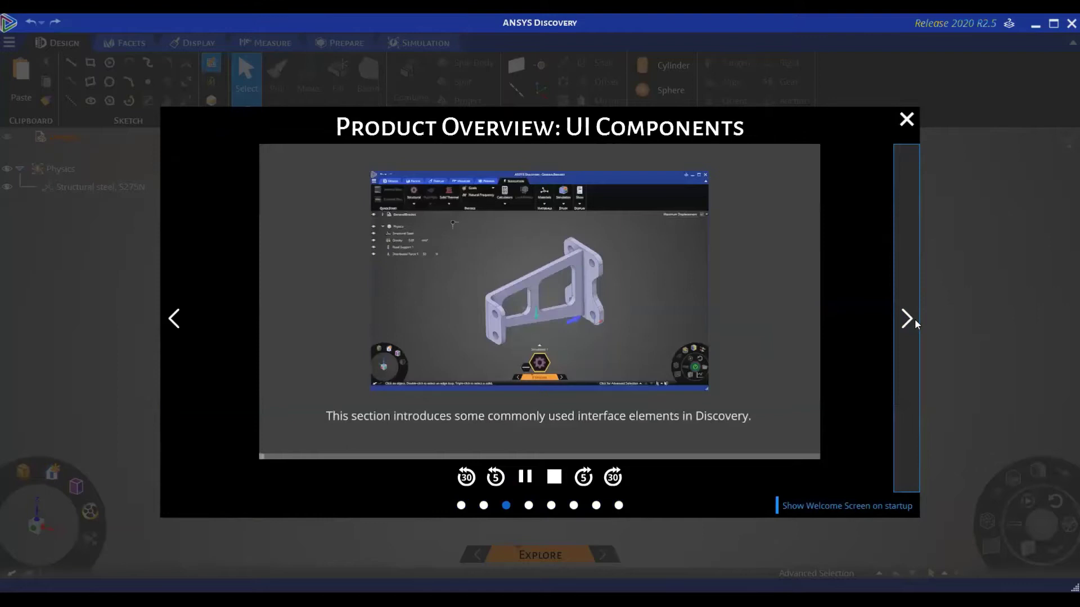
{"action": "left_click", "coordinate": [914, 319]}
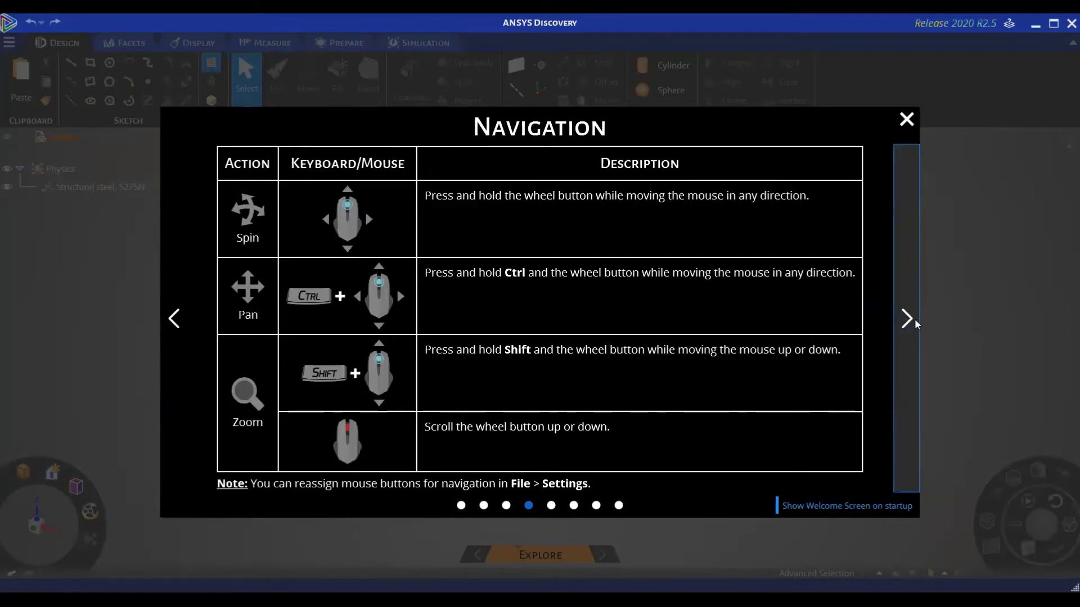
{"action": "left_click", "coordinate": [914, 318]}
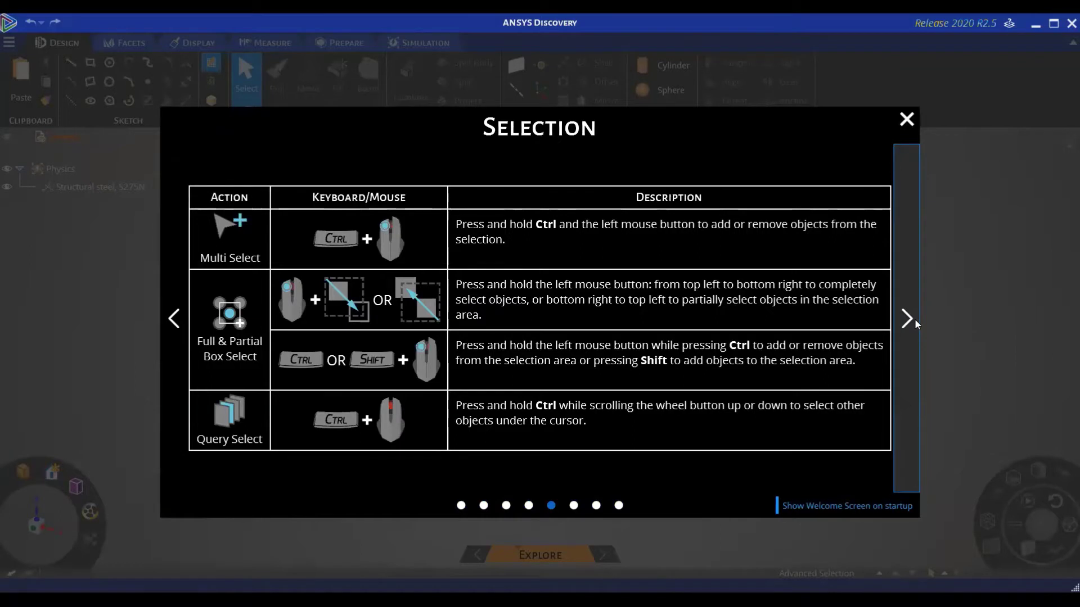
{"action": "left_click", "coordinate": [914, 319]}
{"action": "left_click", "coordinate": [914, 318]}
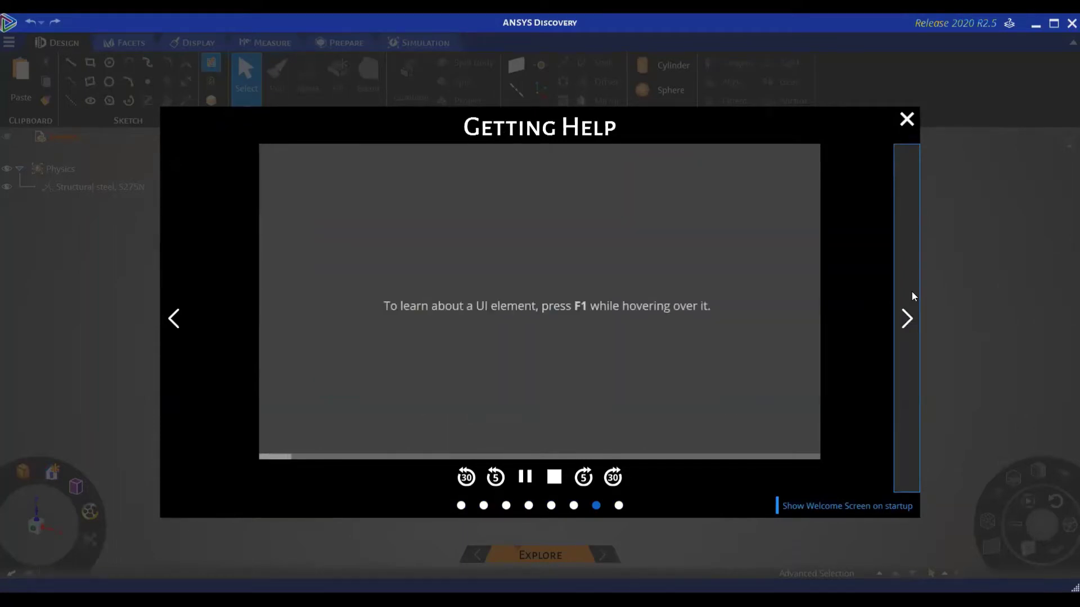
{"action": "left_click", "coordinate": [913, 296]}
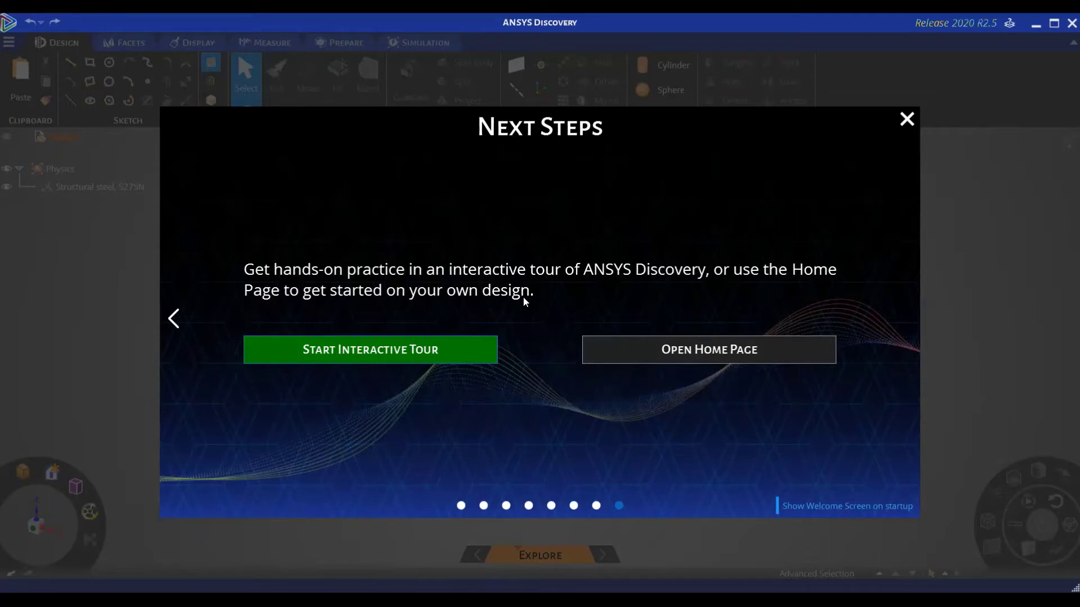
- Go to the Home Page and open the recent file Flow control valve simplified
{"action": "left_click", "coordinate": [691, 350]}
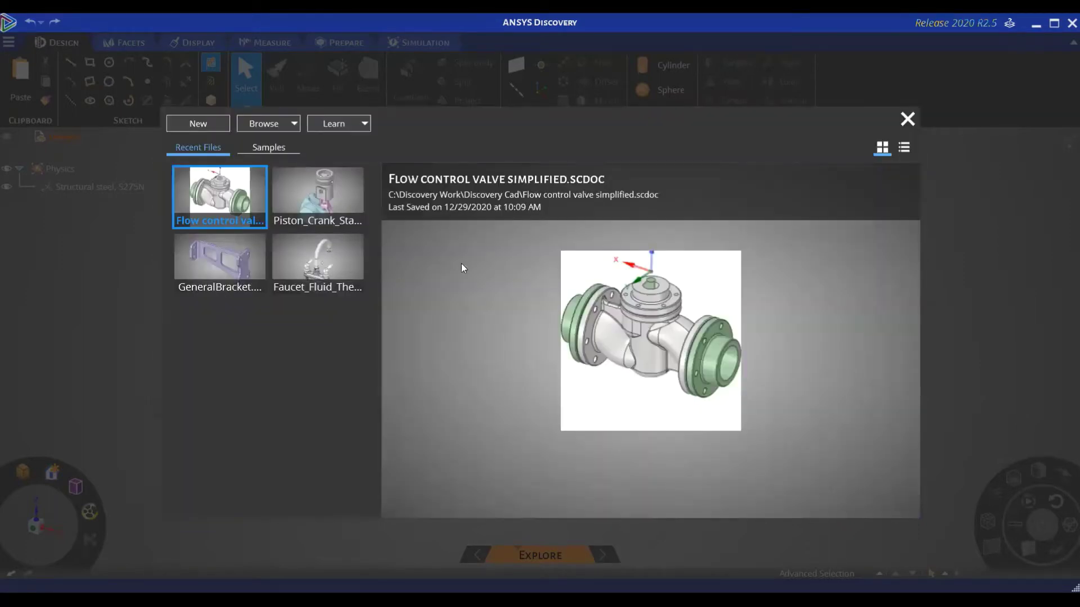
{"action": "mouse_move", "coordinate": [237, 183]}
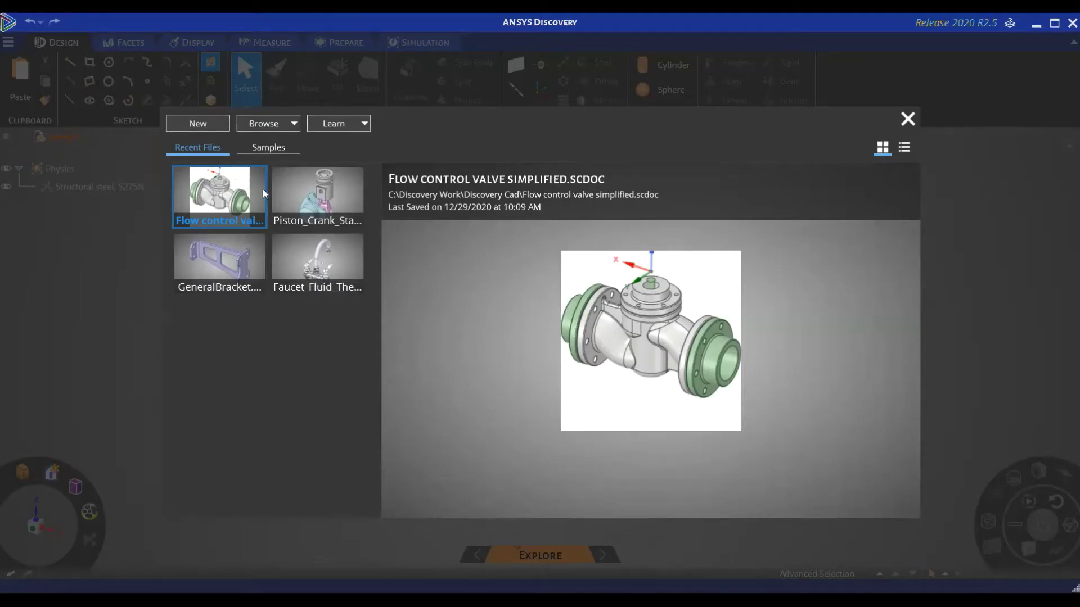
{"action": "double_click", "coordinate": [217, 191]}
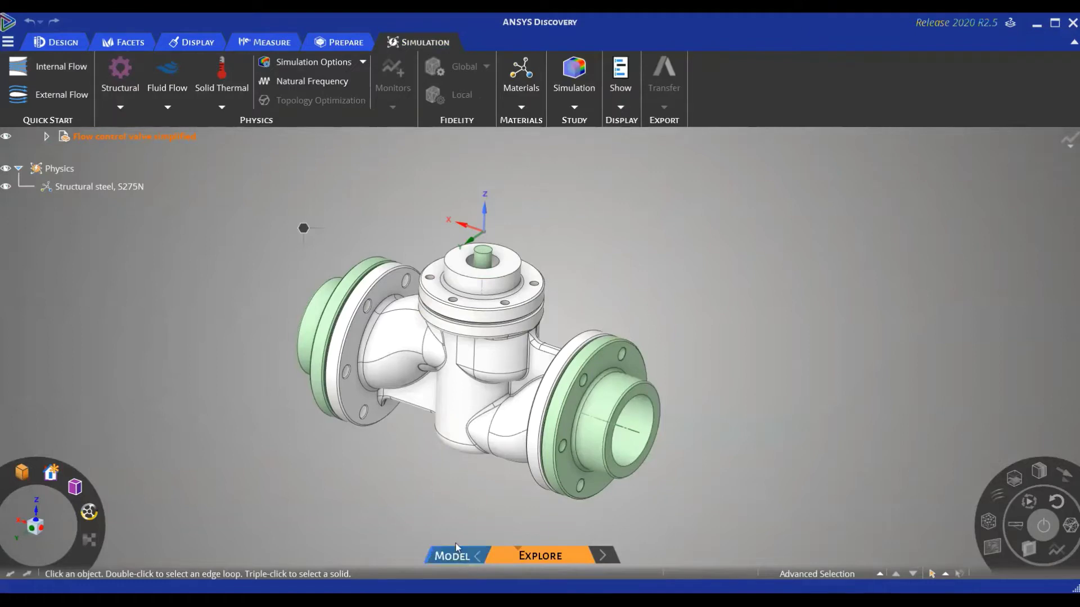
- Enter the Model stage, browse the Facets, Display, Measure and Prepare tools, then return to Design
{"action": "left_click", "coordinate": [449, 556]}
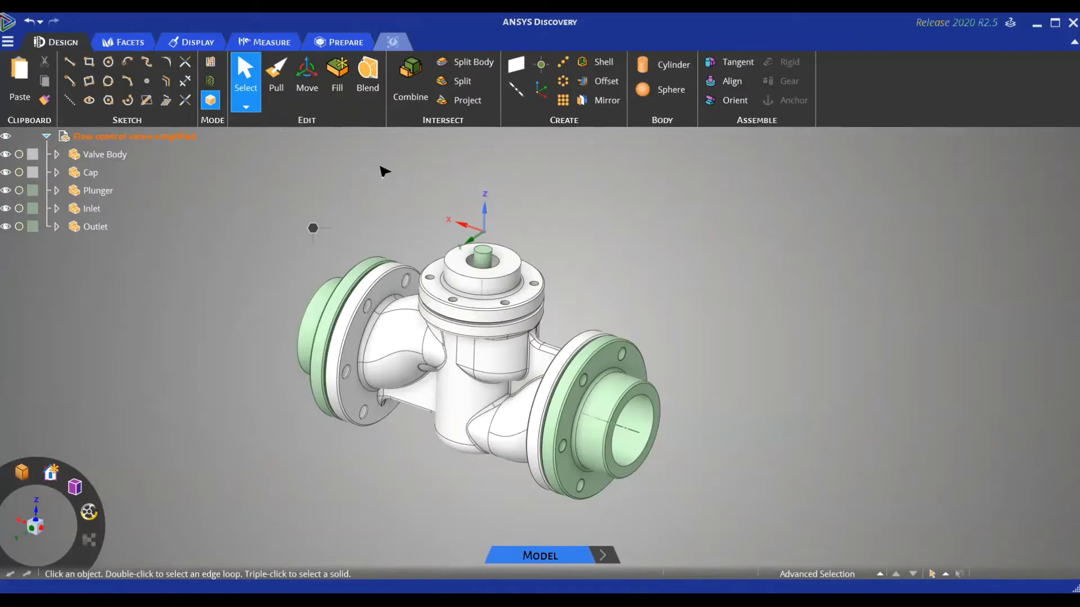
{"action": "left_click", "coordinate": [125, 49]}
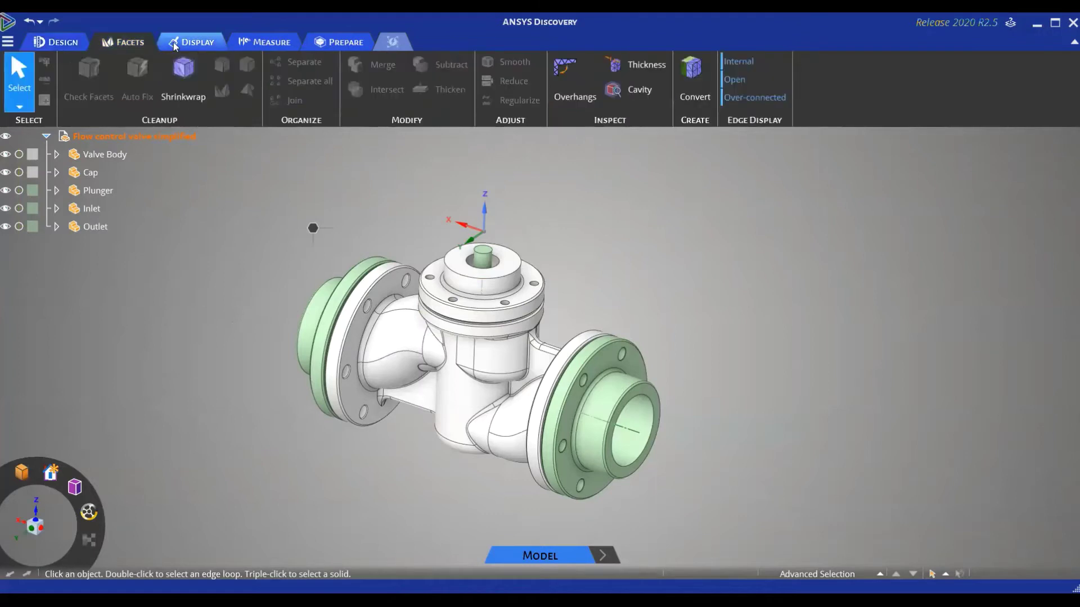
{"action": "left_click", "coordinate": [173, 42]}
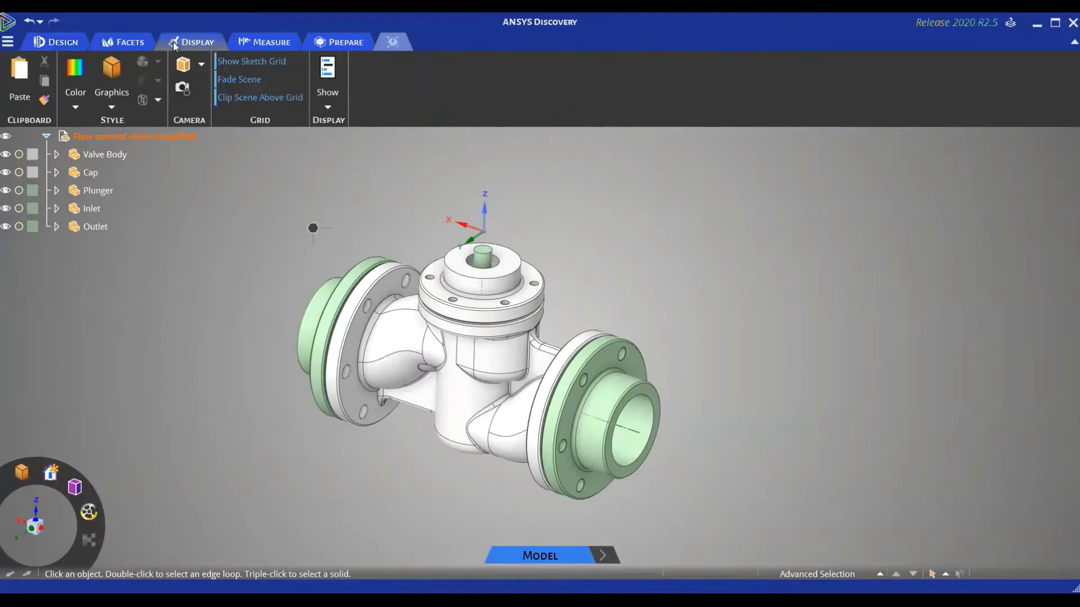
{"action": "left_click", "coordinate": [268, 41]}
{"action": "left_click", "coordinate": [339, 41]}
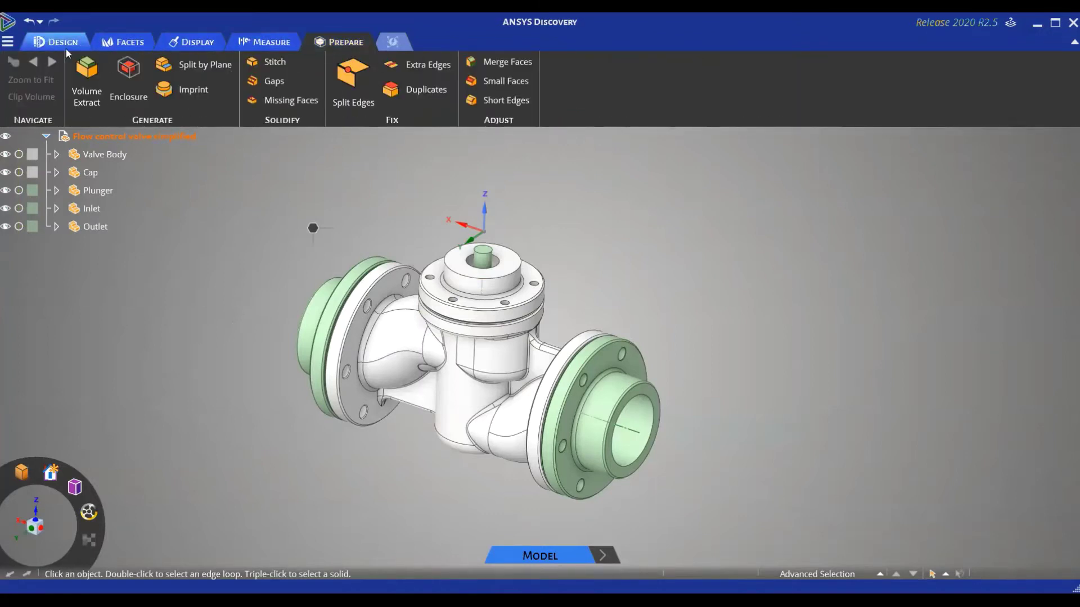
{"action": "left_click", "coordinate": [58, 44]}
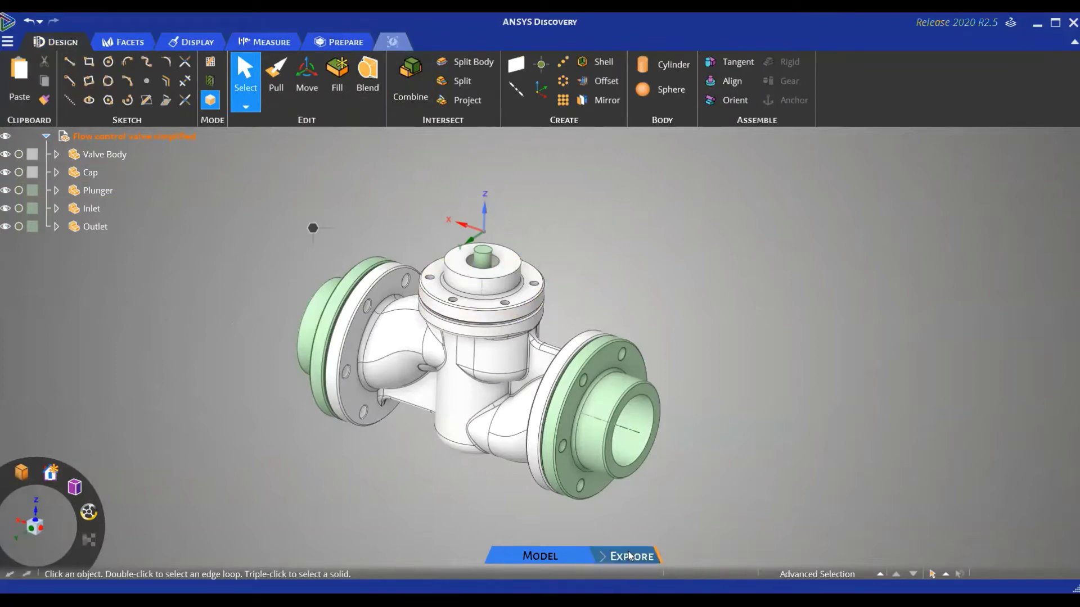
- Switch the valve simulation to Explore, then on to the Refine stage
{"action": "left_click", "coordinate": [630, 555]}
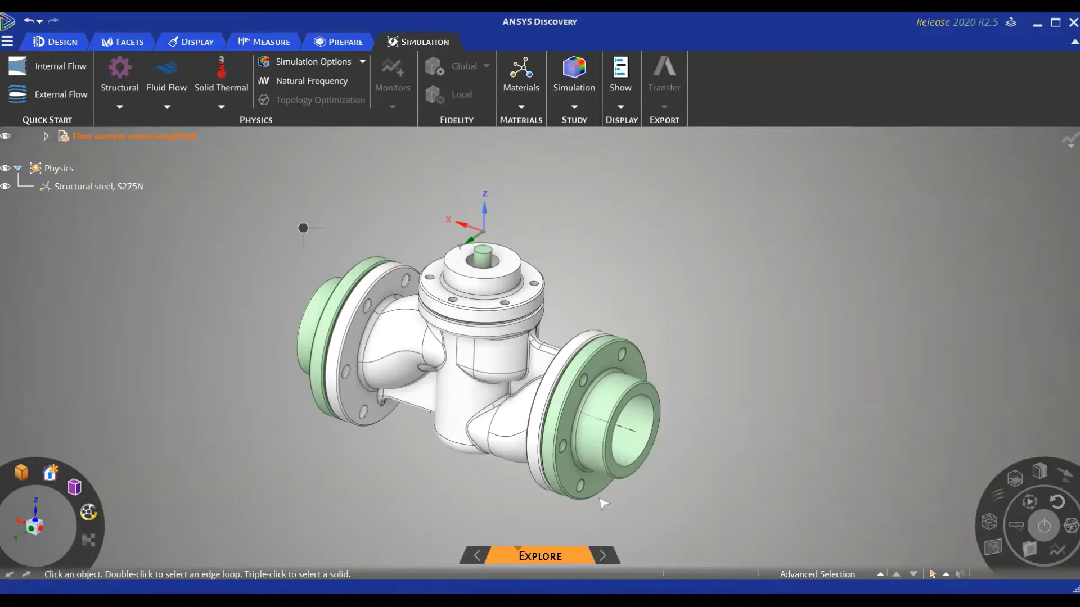
{"action": "left_click", "coordinate": [626, 557]}
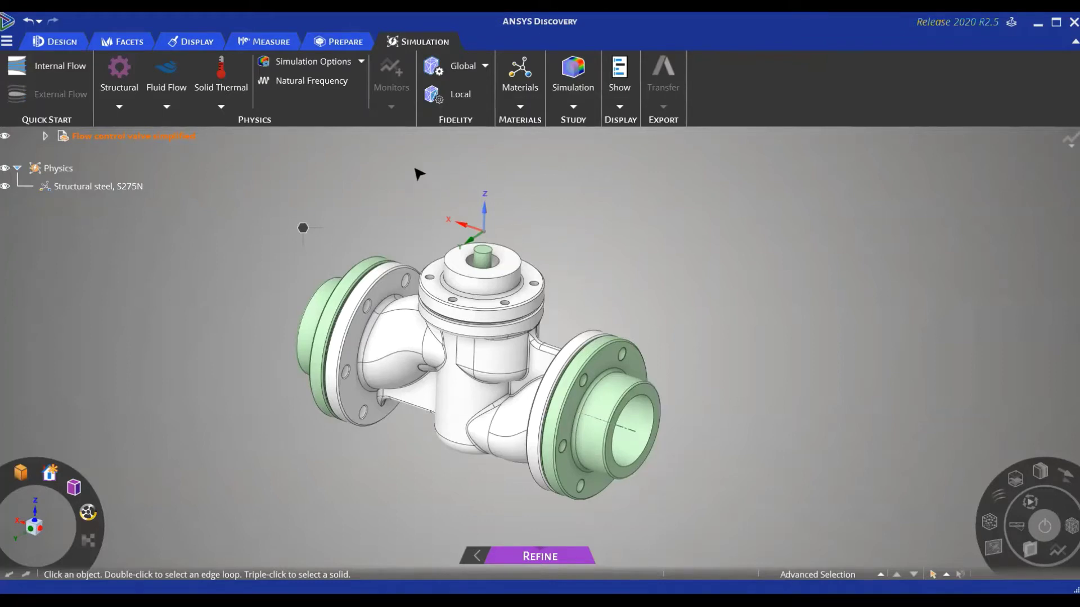
- Go back from Refine to the Explore stage with Structural steel, S275N still assigned
{"action": "left_click", "coordinate": [474, 556]}
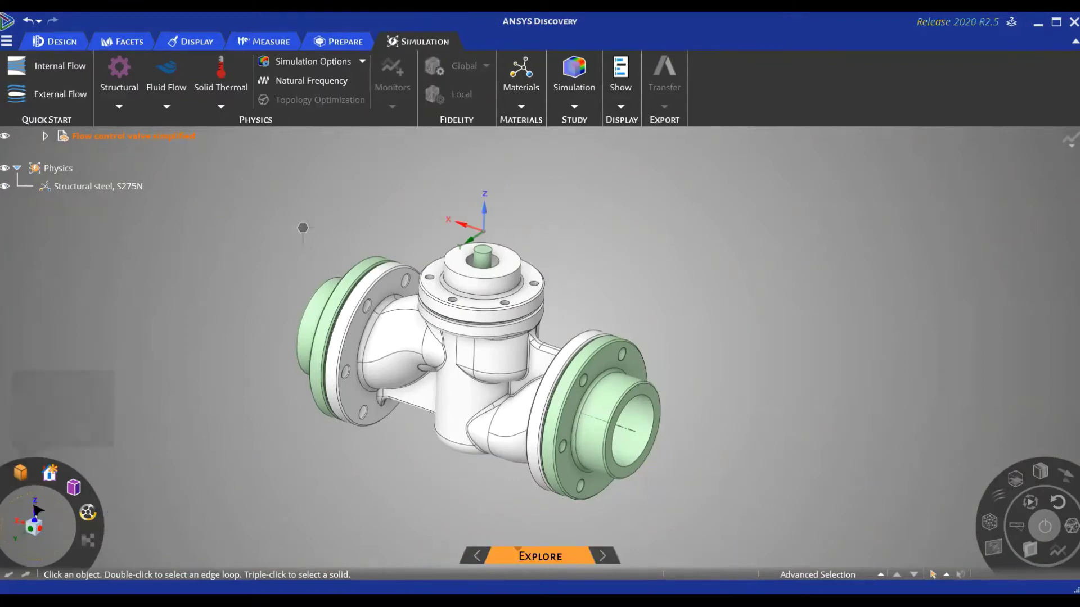
{"action": "mouse_move", "coordinate": [63, 496]}
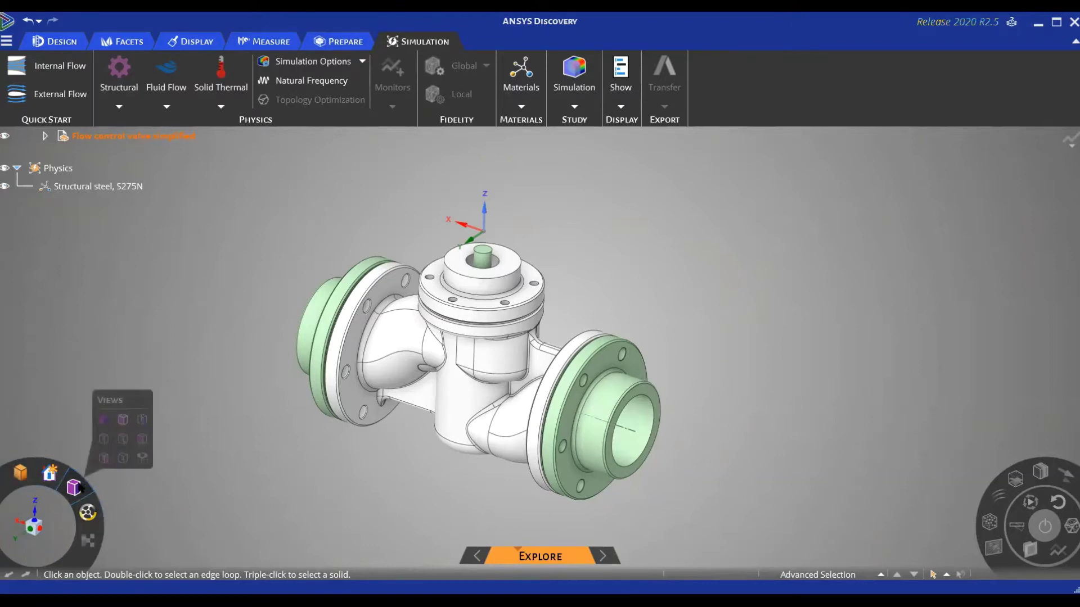
{"action": "mouse_move", "coordinate": [54, 474]}
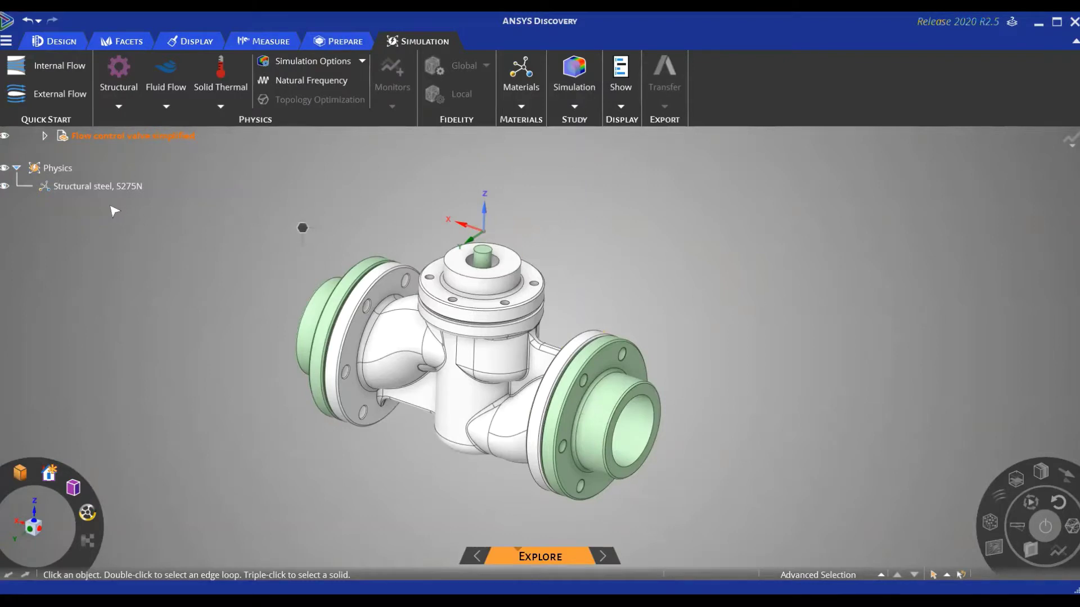
- Open the Structural steel, S275N assignment and scroll through the available materials list
{"action": "left_click", "coordinate": [66, 193]}
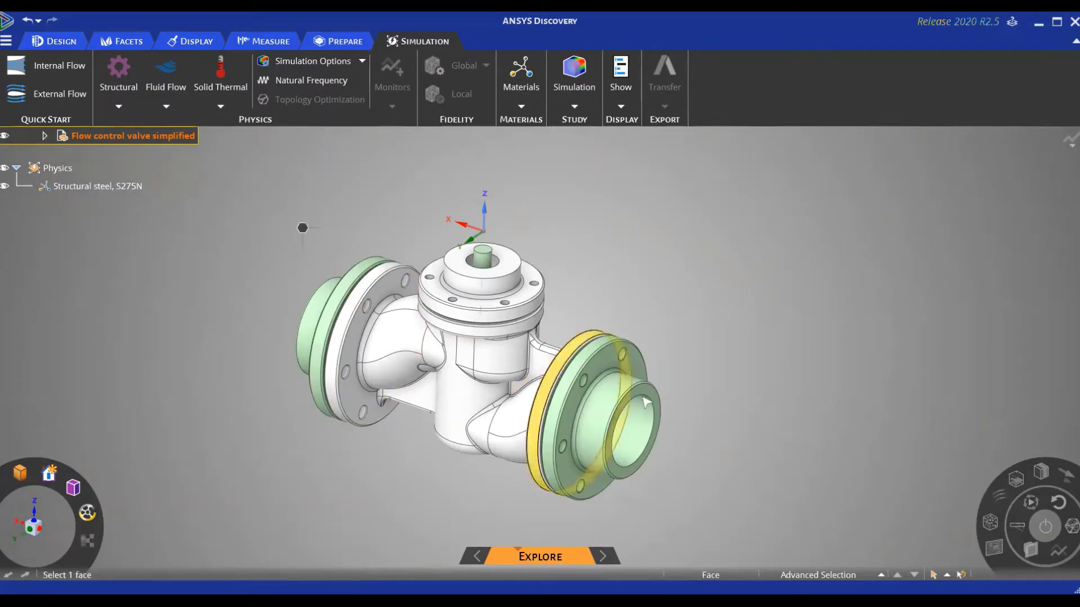
{"action": "left_click", "coordinate": [37, 186]}
{"action": "left_click", "coordinate": [648, 237]}
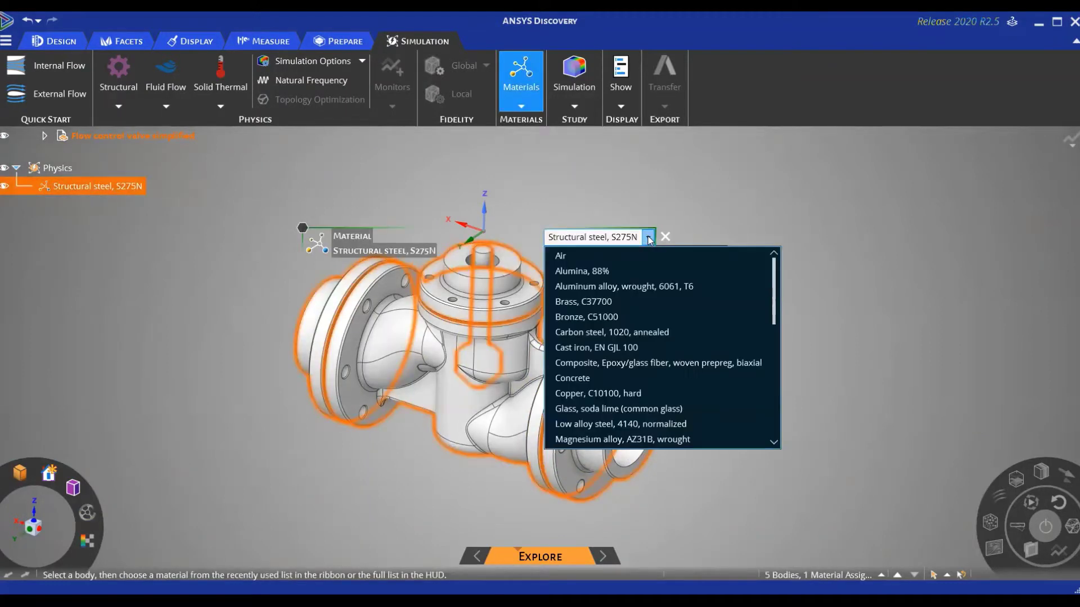
{"action": "scroll", "coordinate": [628, 386], "scroll_direction": "down", "scroll_amount": 9}
{"action": "scroll", "coordinate": [629, 386], "scroll_direction": "up", "scroll_amount": 9}
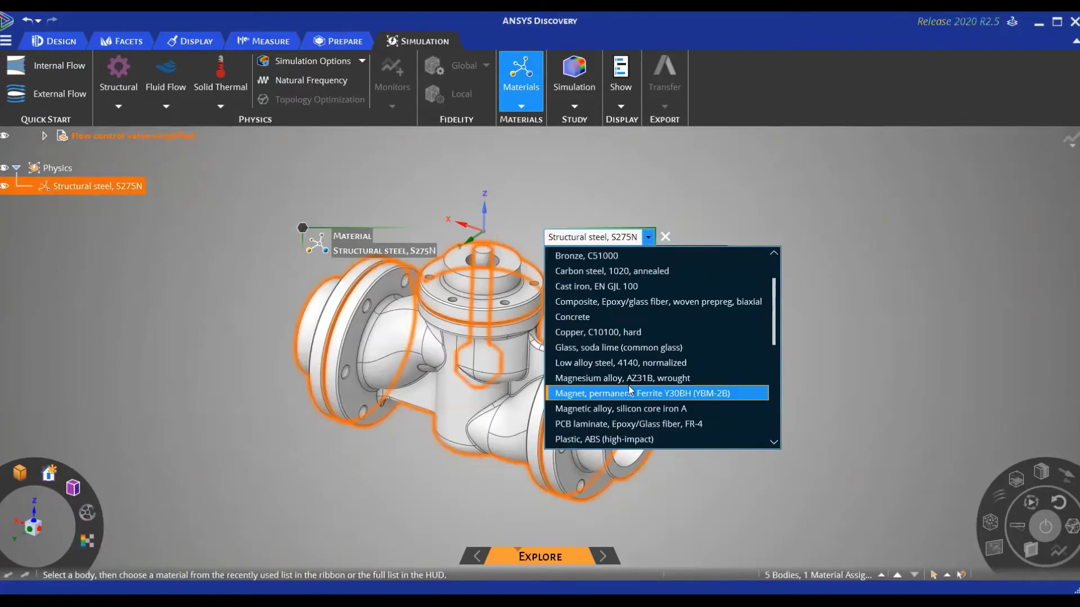
{"action": "scroll", "coordinate": [625, 284], "scroll_direction": "down", "scroll_amount": 7}
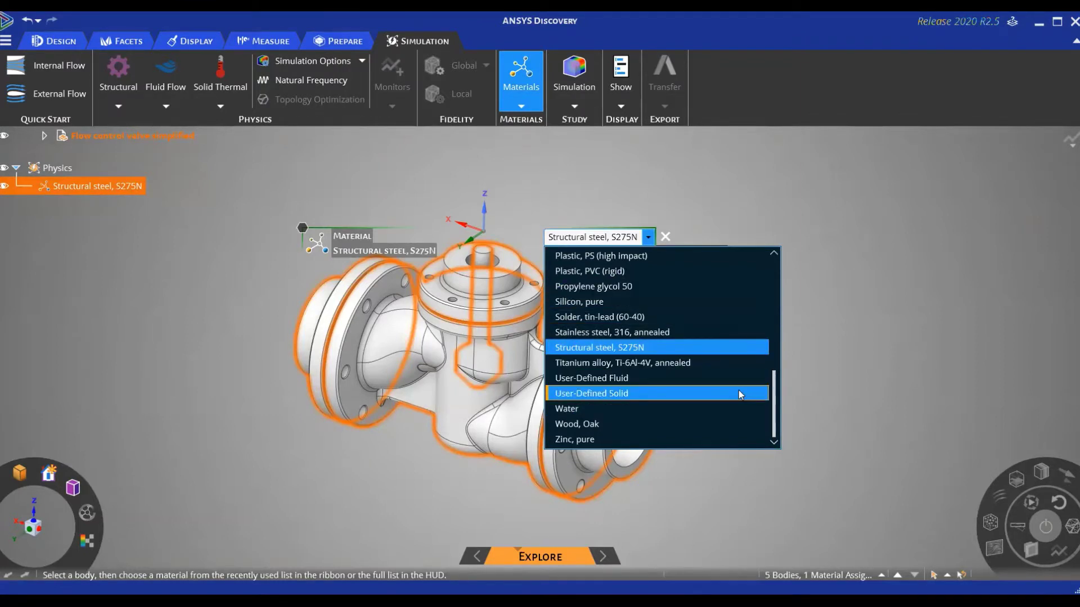
{"action": "scroll", "coordinate": [738, 354], "scroll_direction": "up", "scroll_amount": 2}
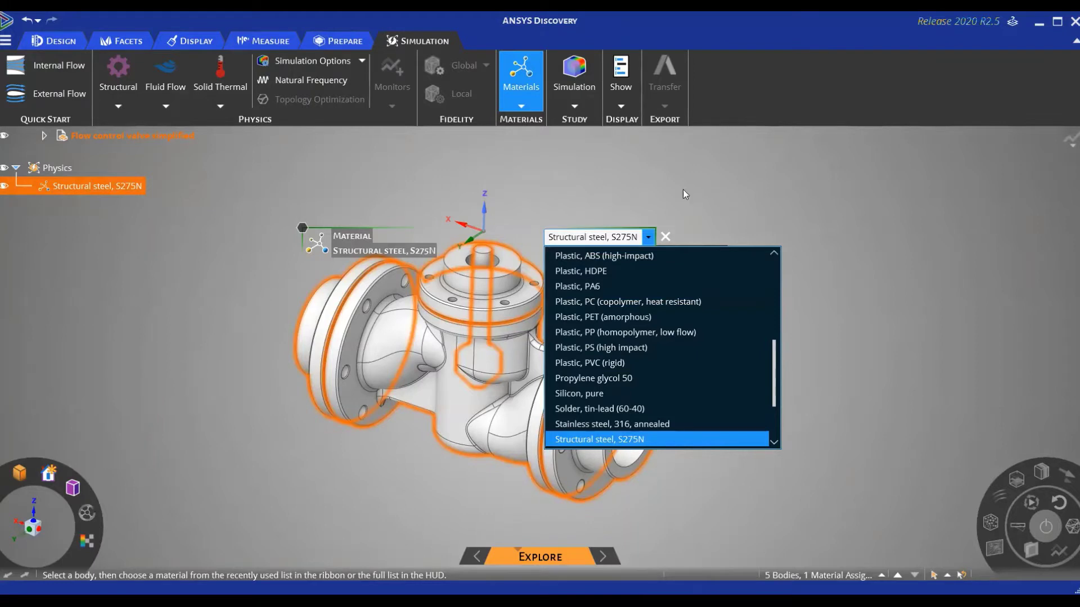
- Keep Structural steel, S275N, exit material editing, and expand the valve's component tree
{"action": "left_click", "coordinate": [709, 176]}
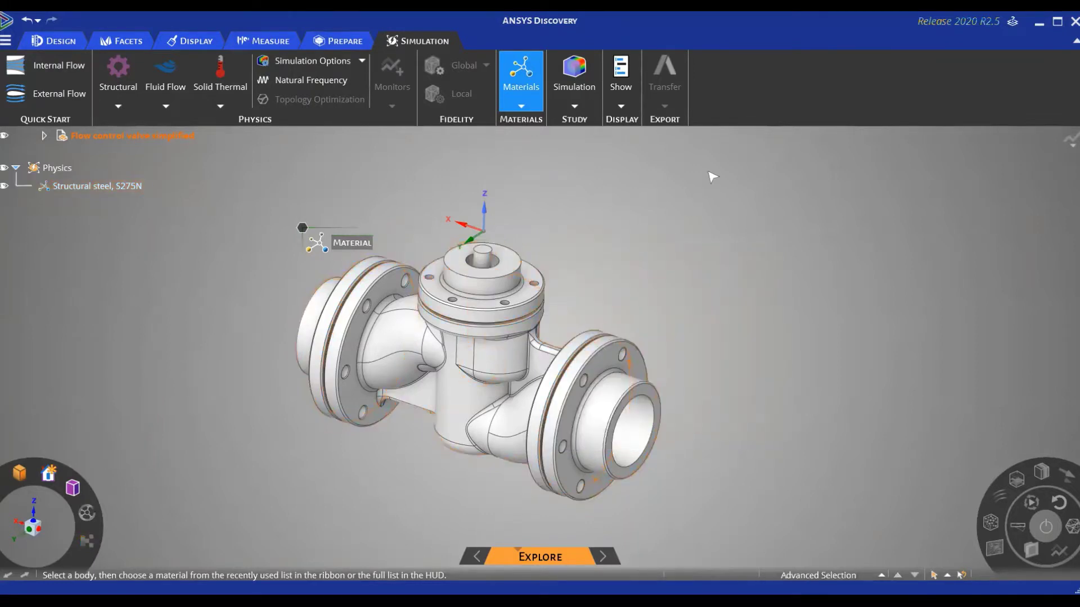
{"action": "key", "text": "Escape"}
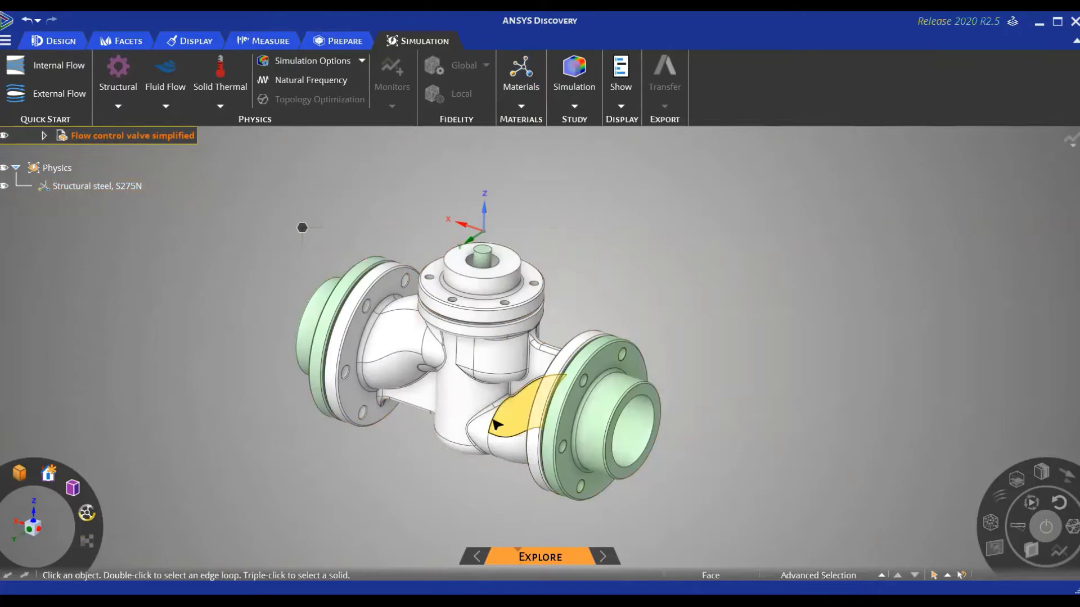
{"action": "left_click", "coordinate": [495, 358]}
{"action": "right_click", "coordinate": [494, 359]}
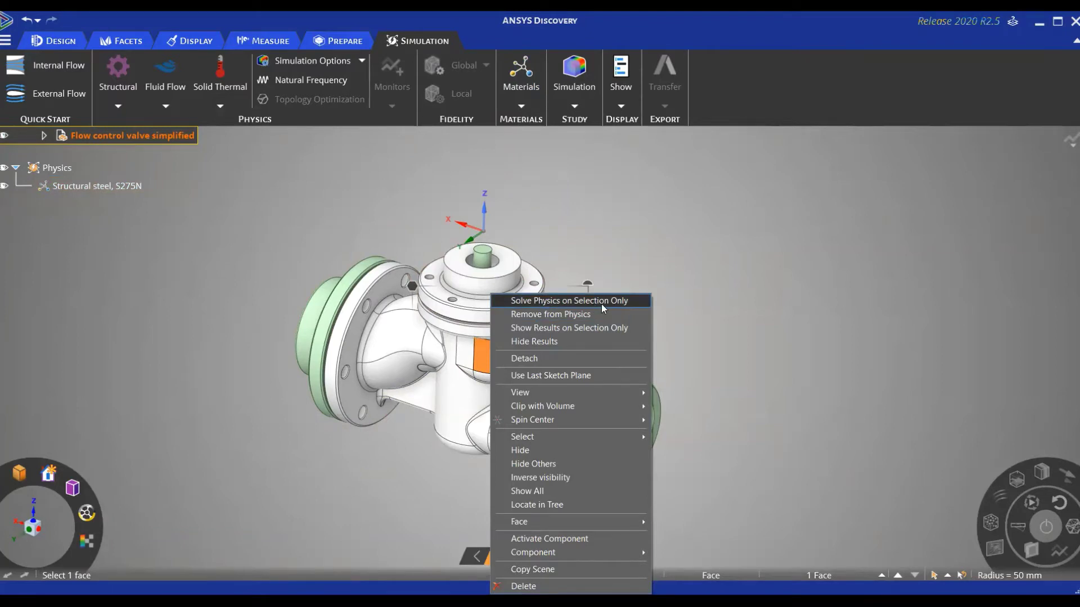
{"action": "left_click", "coordinate": [659, 242]}
{"action": "left_click", "coordinate": [92, 143]}
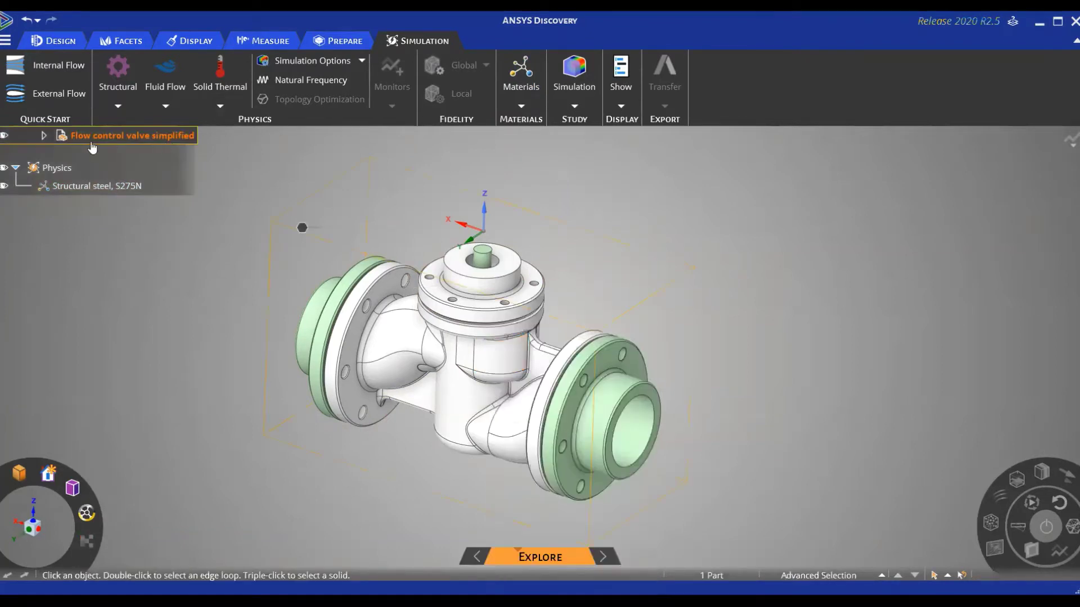
{"action": "left_click", "coordinate": [43, 136]}
{"action": "left_click", "coordinate": [103, 154]}
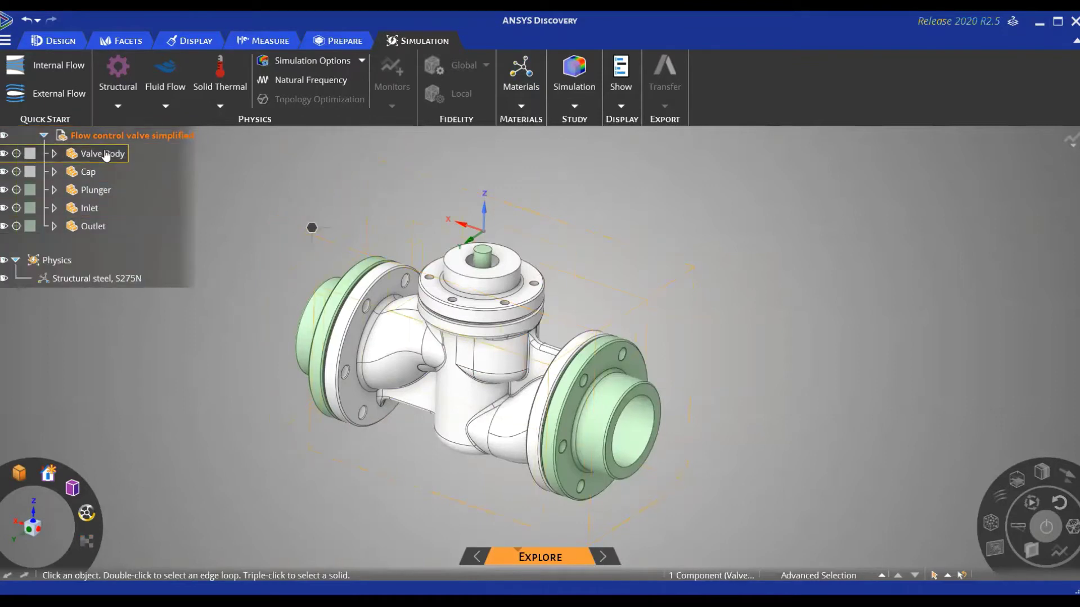
{"action": "left_click", "coordinate": [91, 227]}
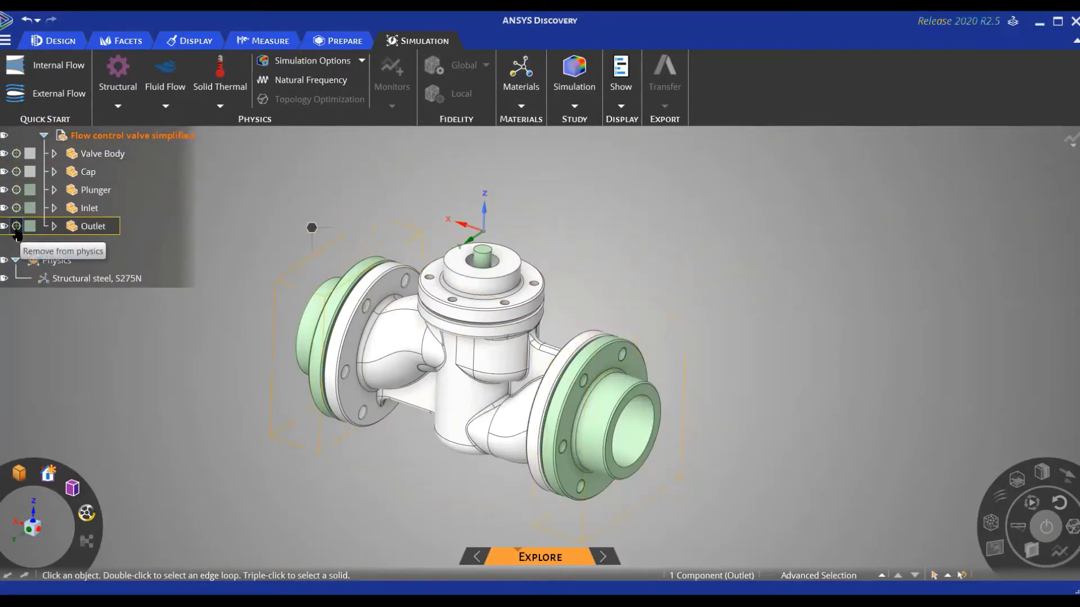
{"action": "key", "text": "Escape"}
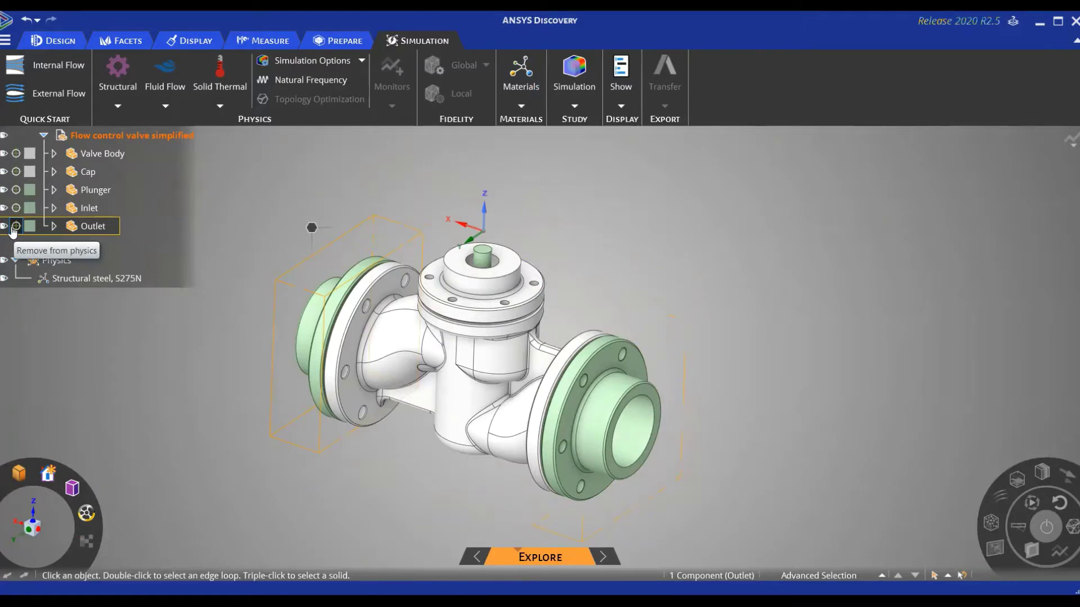
- Restrict the physics to the Valve Body with Solve Physics on Selection Only
{"action": "left_click", "coordinate": [480, 354]}
{"action": "right_click", "coordinate": [481, 356]}
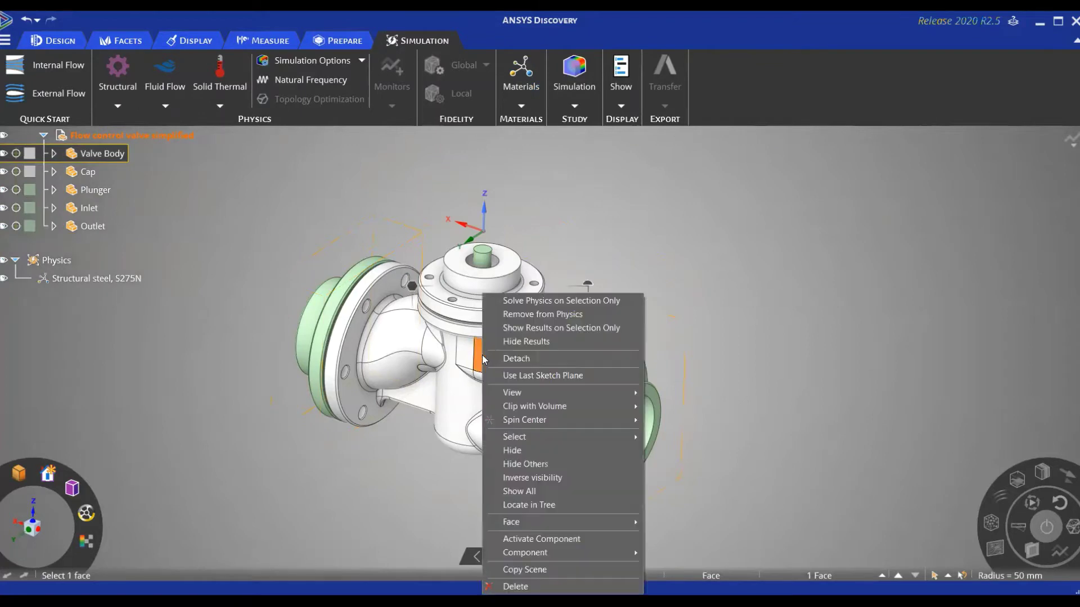
{"action": "left_click", "coordinate": [544, 302]}
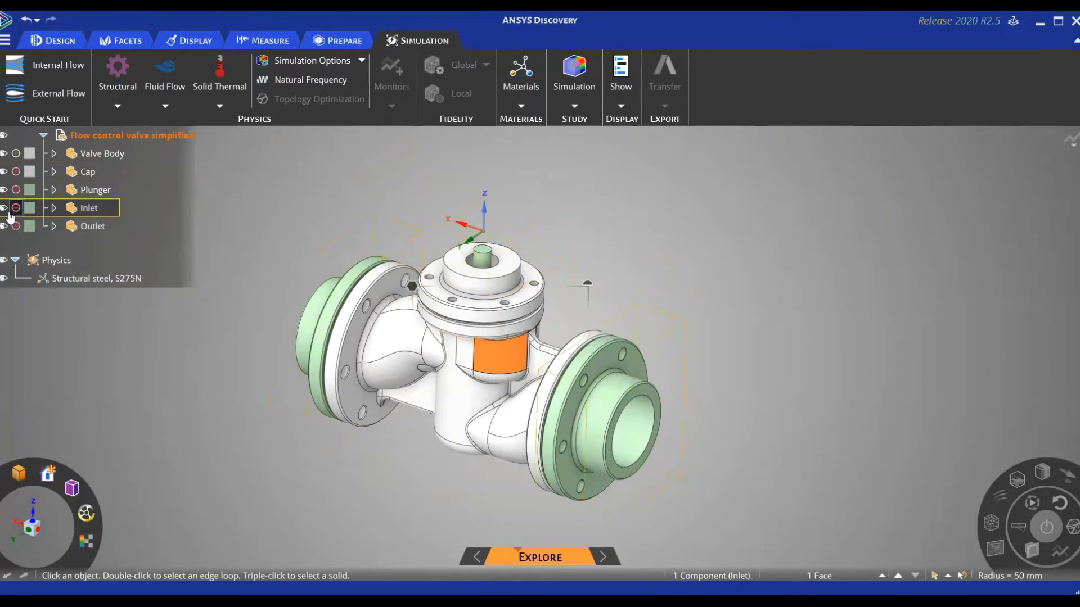
- Hide the Cap, Plunger, Inlet and Outlet components
{"action": "left_click", "coordinate": [87, 171]}
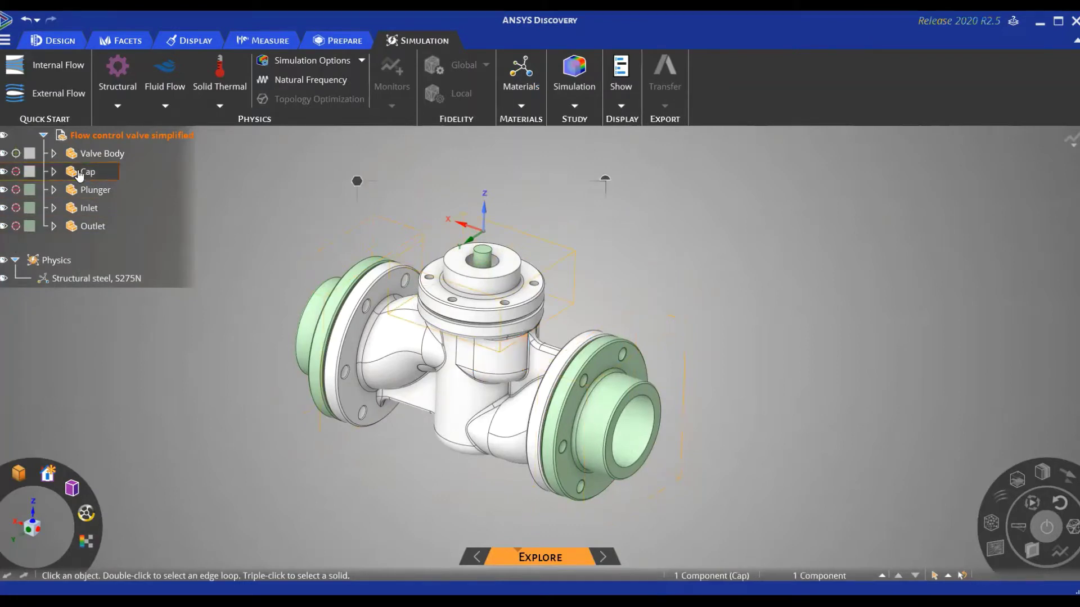
{"action": "left_click", "coordinate": [91, 226], "text": "shift"}
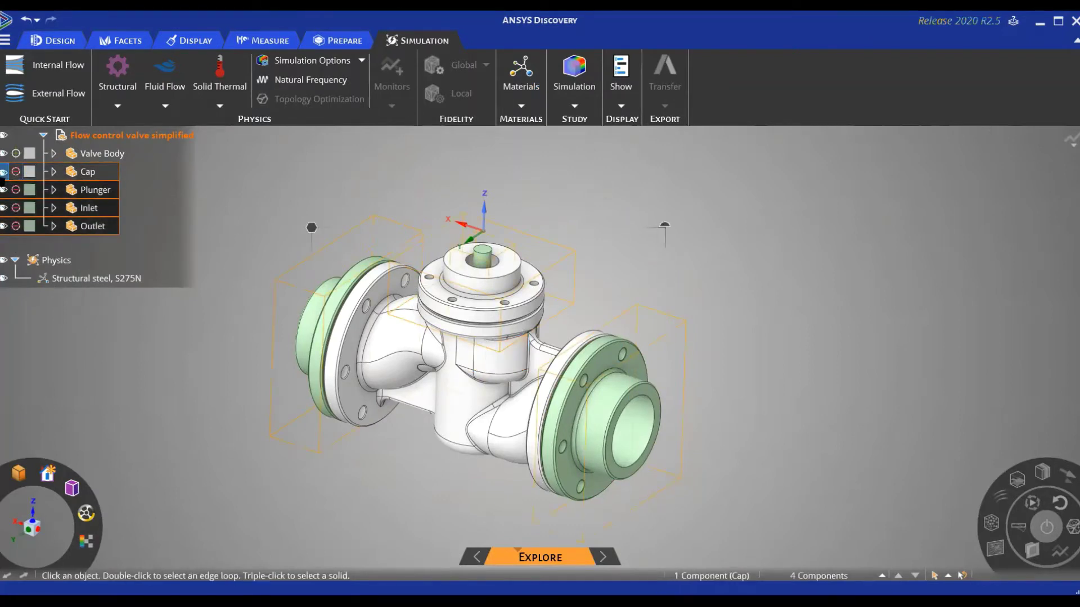
{"action": "left_click", "coordinate": [3, 173]}
- Browse the structural conditions list and the viewport quick actions
{"action": "scroll", "coordinate": [432, 461], "scroll_direction": "up", "scroll_amount": 5}
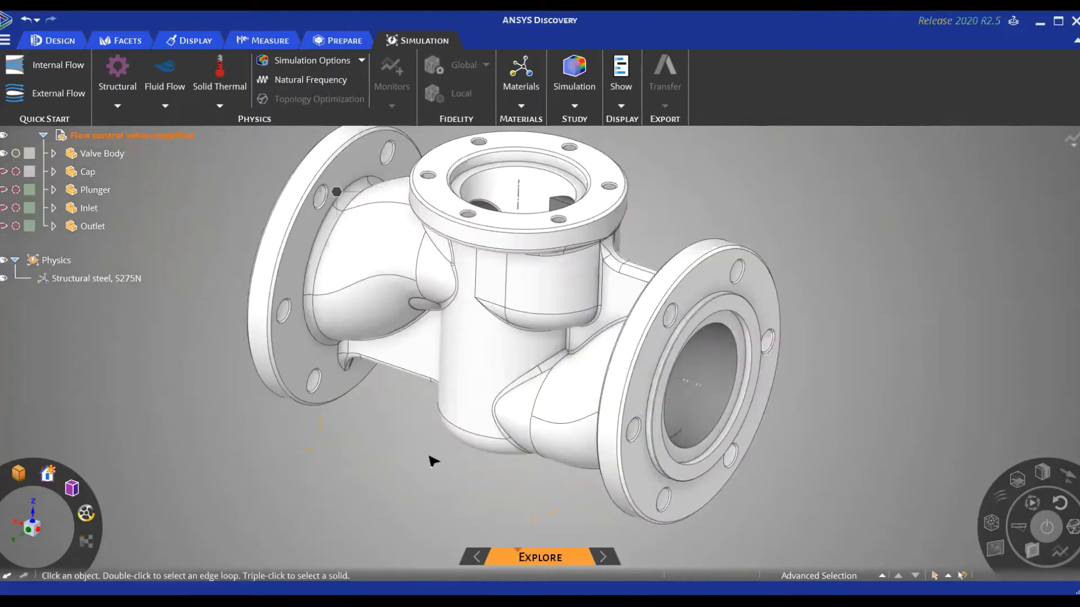
{"action": "scroll", "coordinate": [432, 461], "scroll_direction": "down", "scroll_amount": 3}
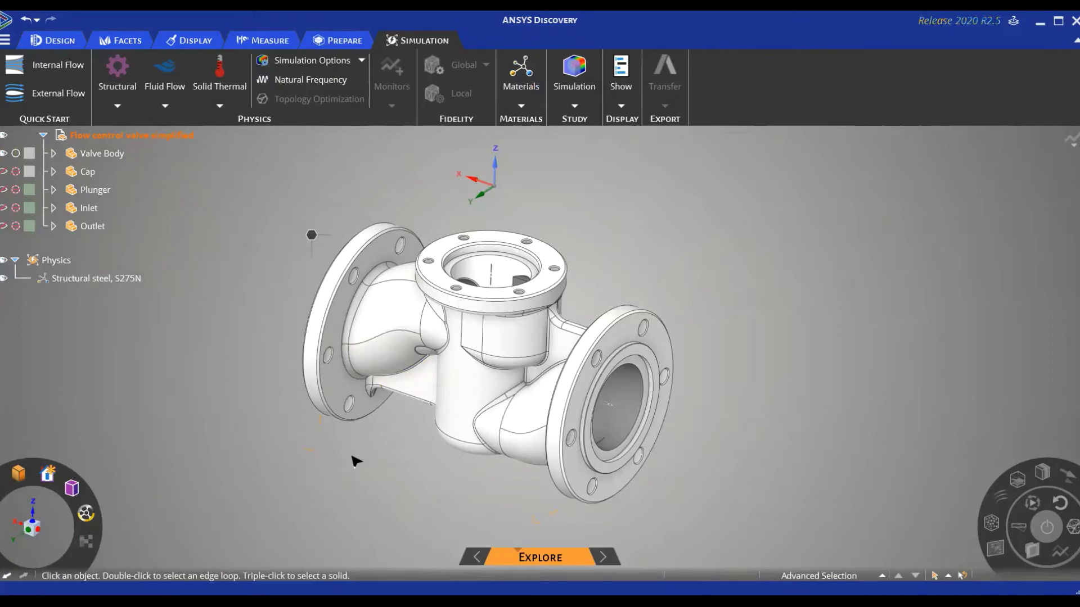
{"action": "left_click", "coordinate": [117, 107]}
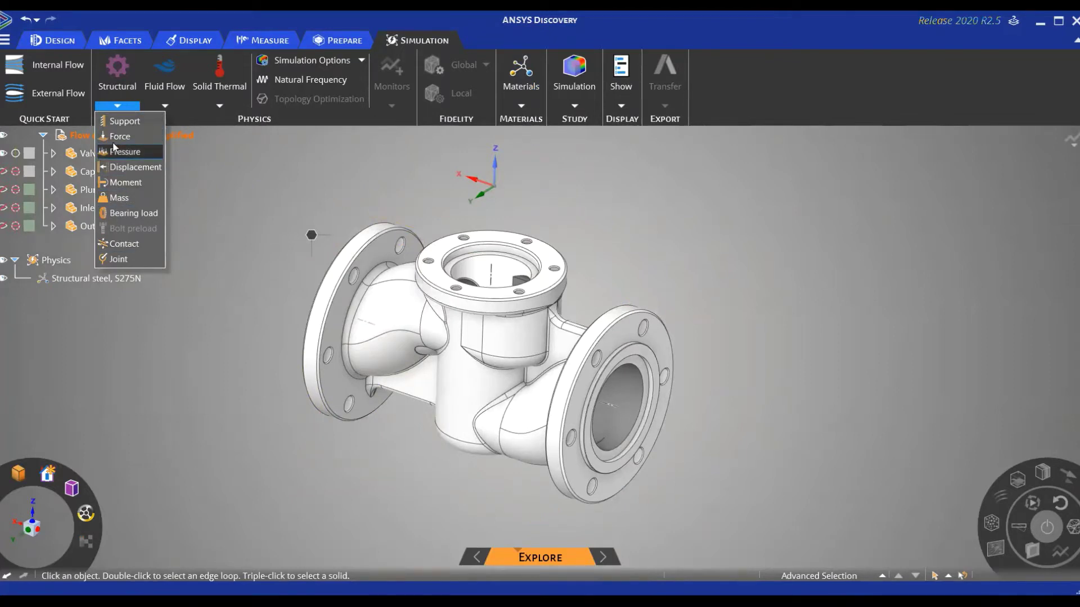
{"action": "left_click", "coordinate": [217, 298]}
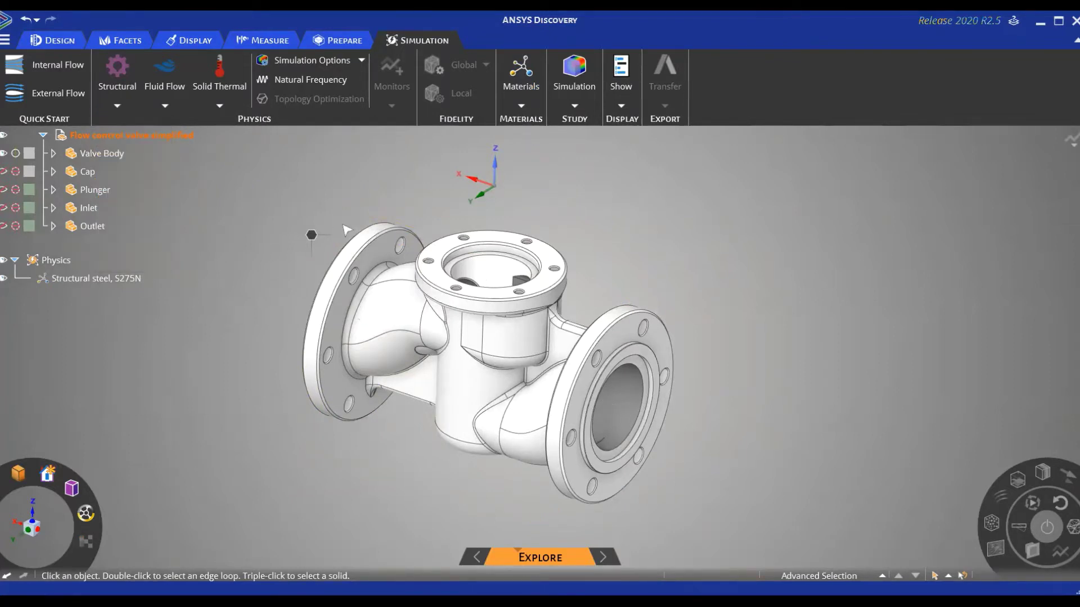
{"action": "right_click", "coordinate": [307, 235]}
{"action": "mouse_move", "coordinate": [294, 198]}
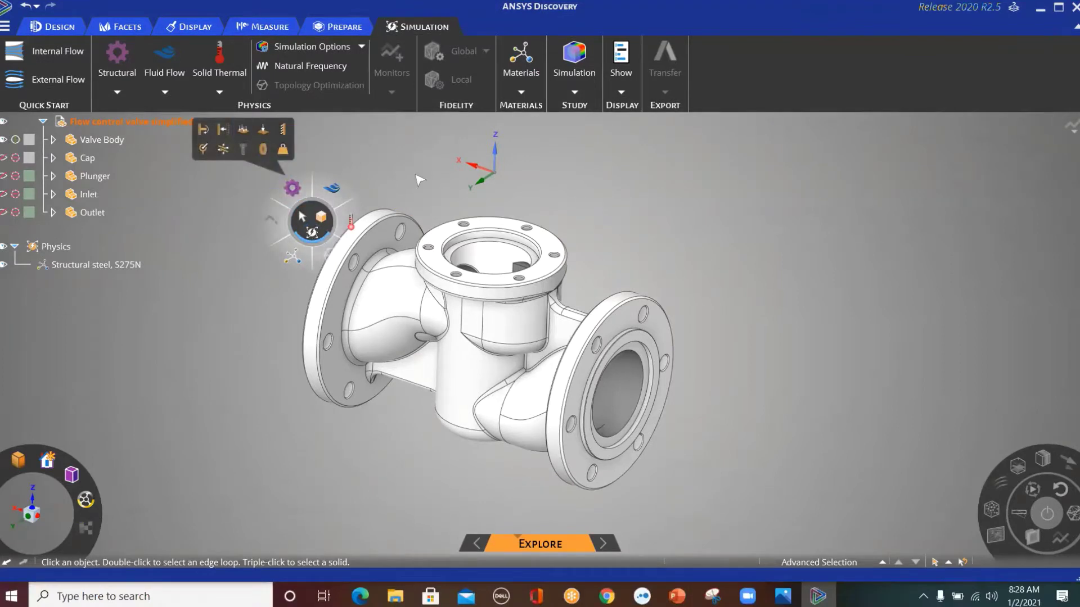
- Add a Fixed support on the right flange face, creating Fixed Support 1
{"action": "left_click", "coordinate": [629, 319]}
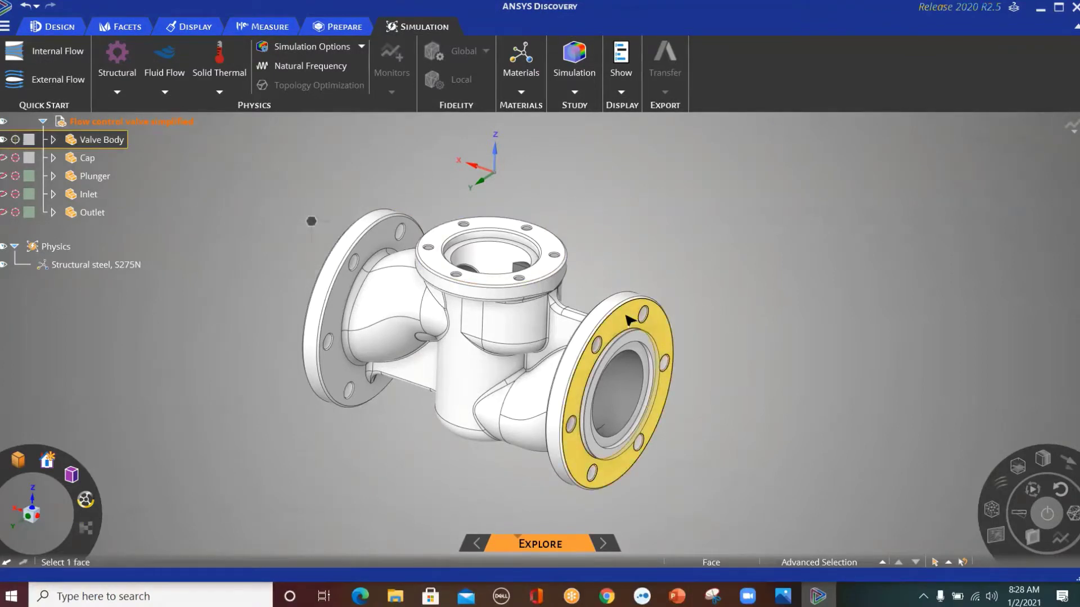
{"action": "left_click", "coordinate": [630, 319]}
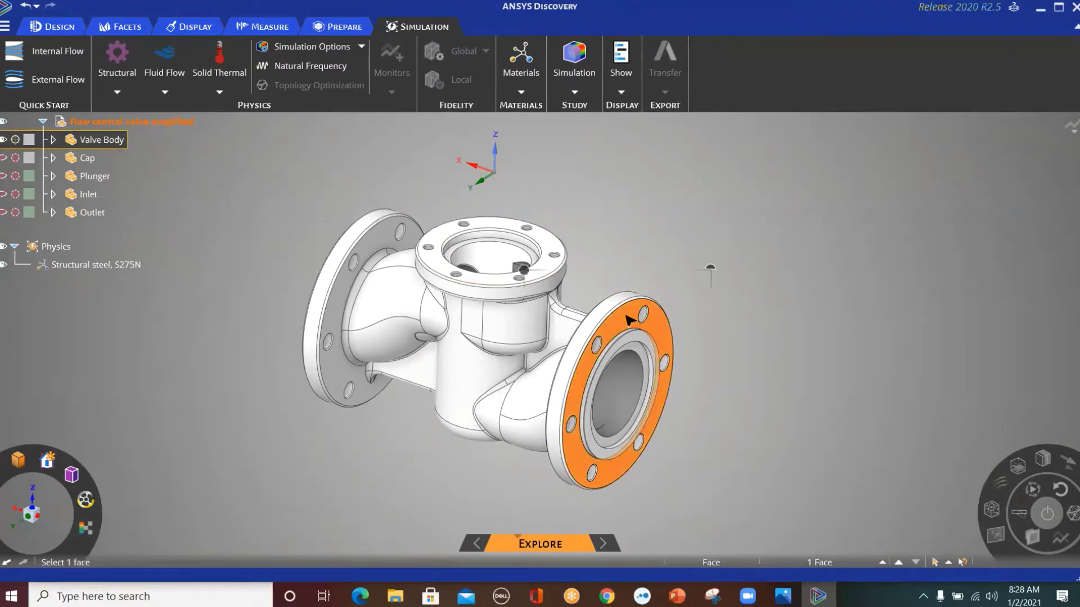
{"action": "left_click", "coordinate": [523, 268]}
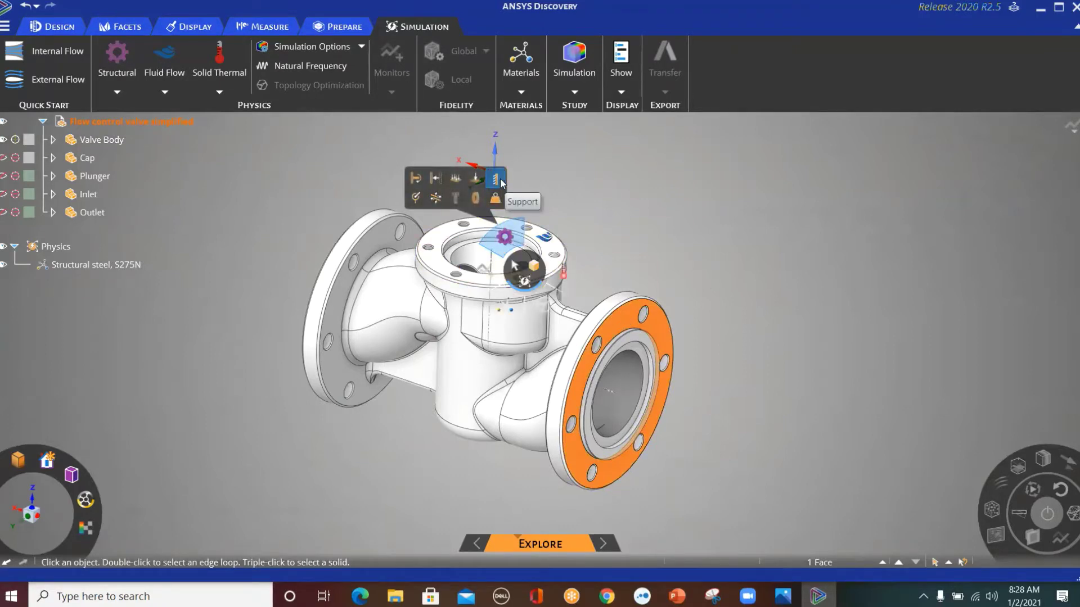
{"action": "left_click", "coordinate": [496, 179]}
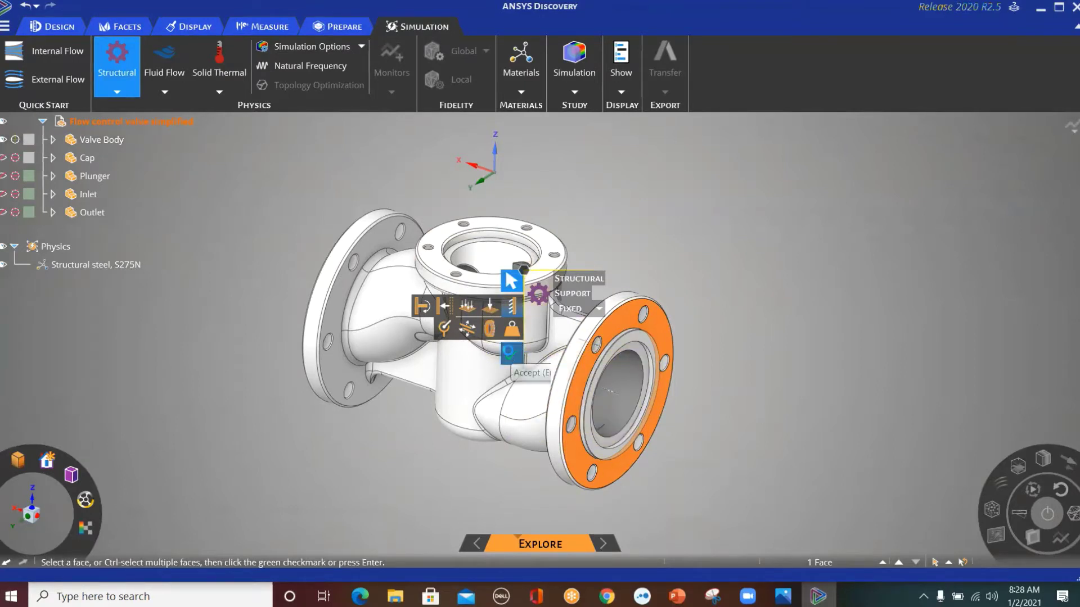
{"action": "left_click", "coordinate": [510, 355]}
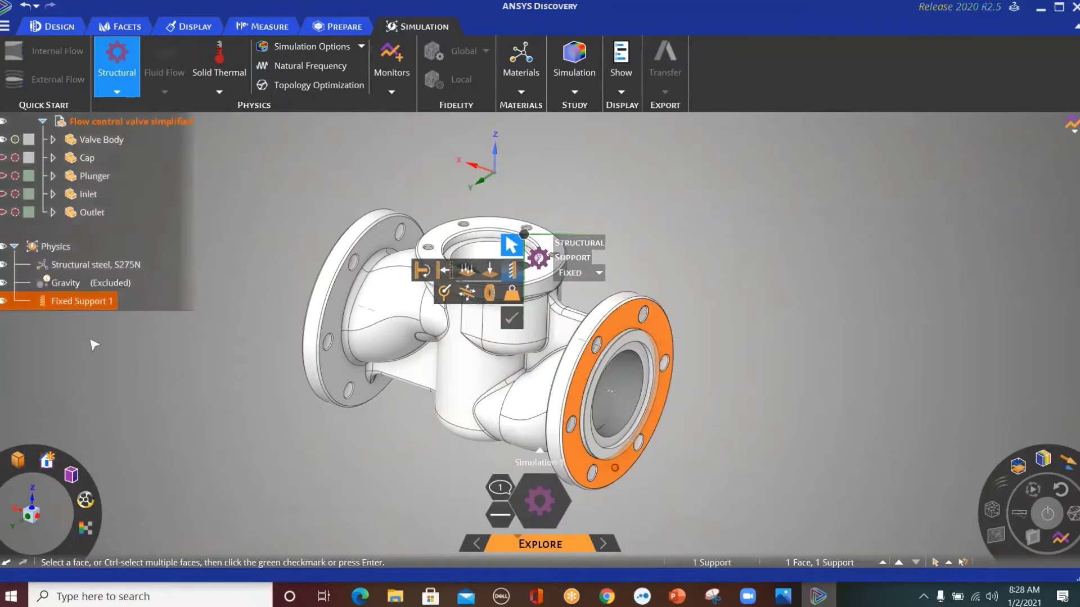
{"action": "left_click", "coordinate": [61, 338]}
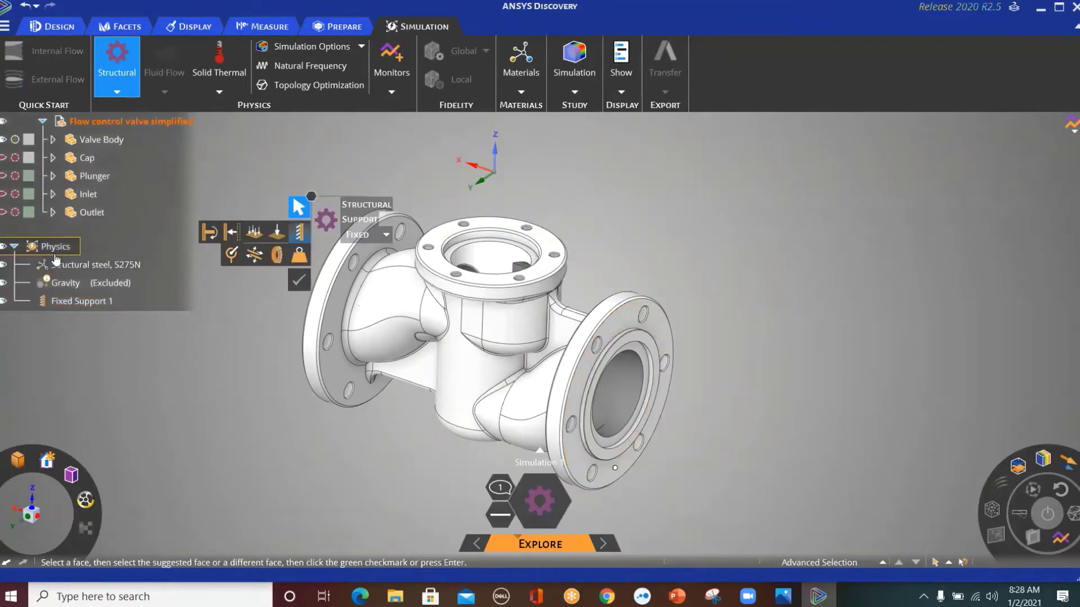
{"action": "mouse_move", "coordinate": [51, 288]}
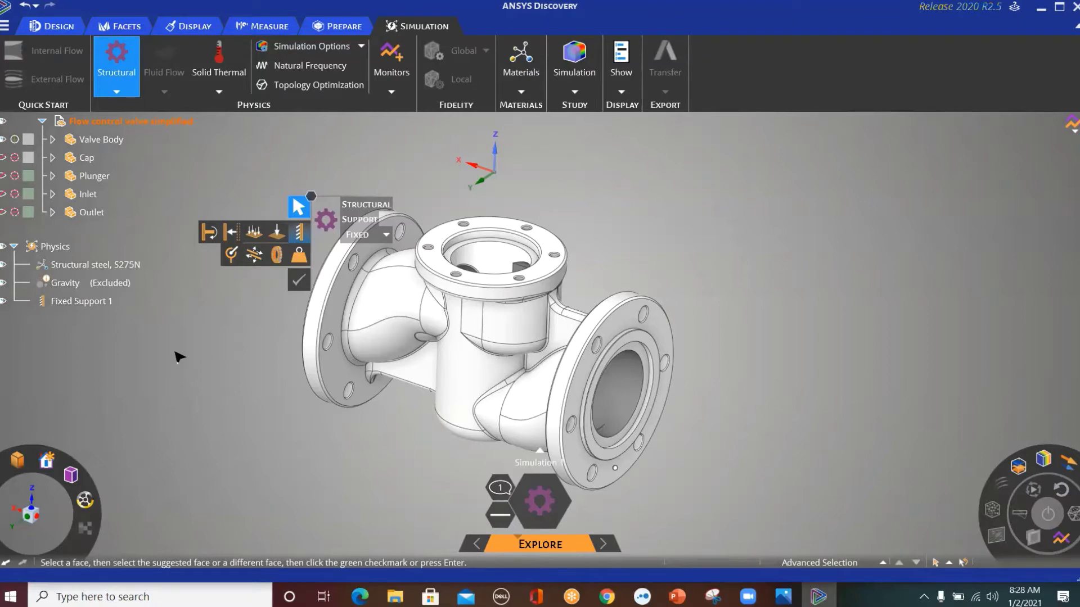
- Orbit to the front flange face and give it a Fixed support, creating Fixed Support 2
{"action": "key", "text": "Escape"}
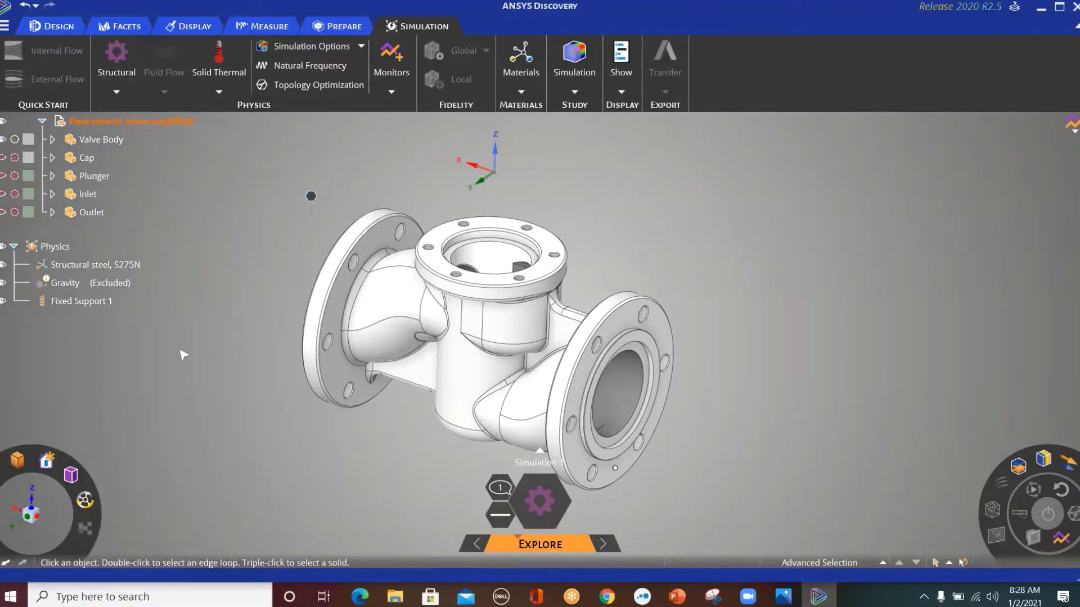
{"action": "left_click", "coordinate": [116, 92]}
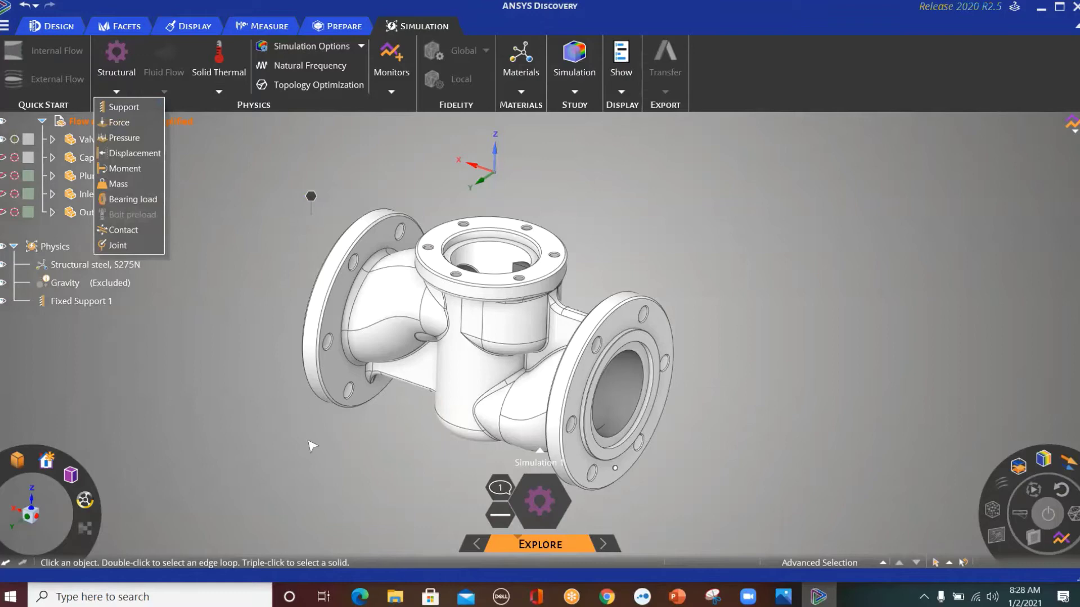
{"action": "middle_click_drag", "start_coordinate": [455, 451], "coordinate": [82, 97]}
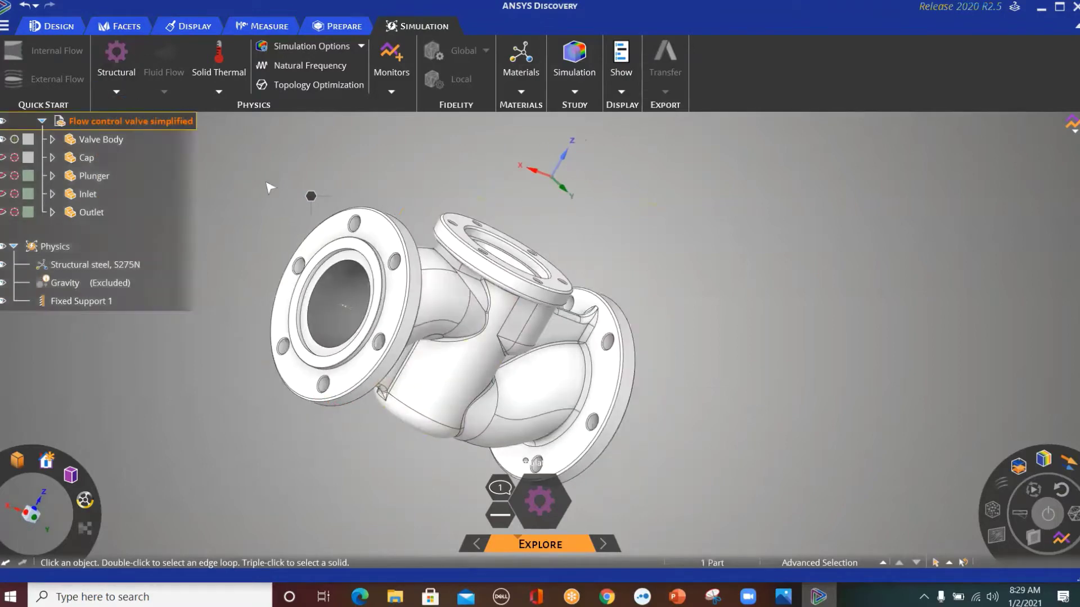
{"action": "left_click", "coordinate": [352, 225]}
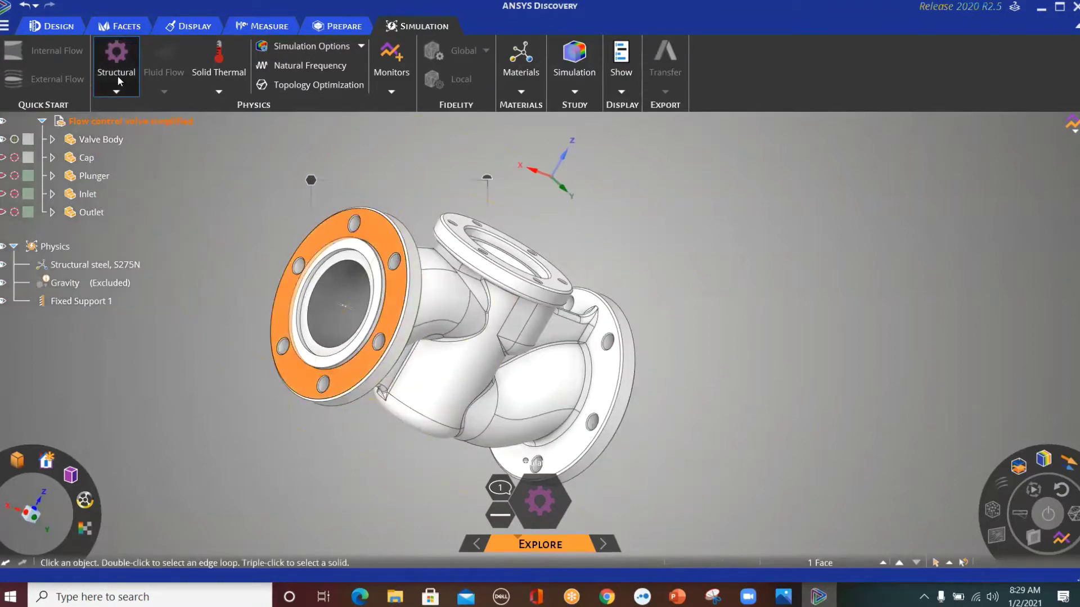
{"action": "left_click", "coordinate": [116, 92]}
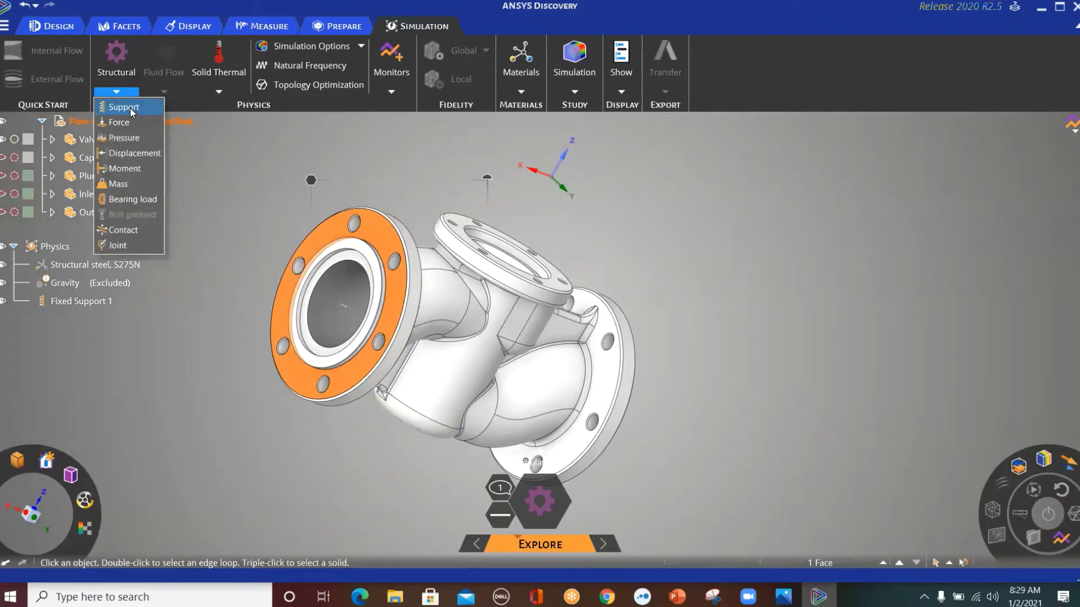
{"action": "left_click", "coordinate": [130, 108]}
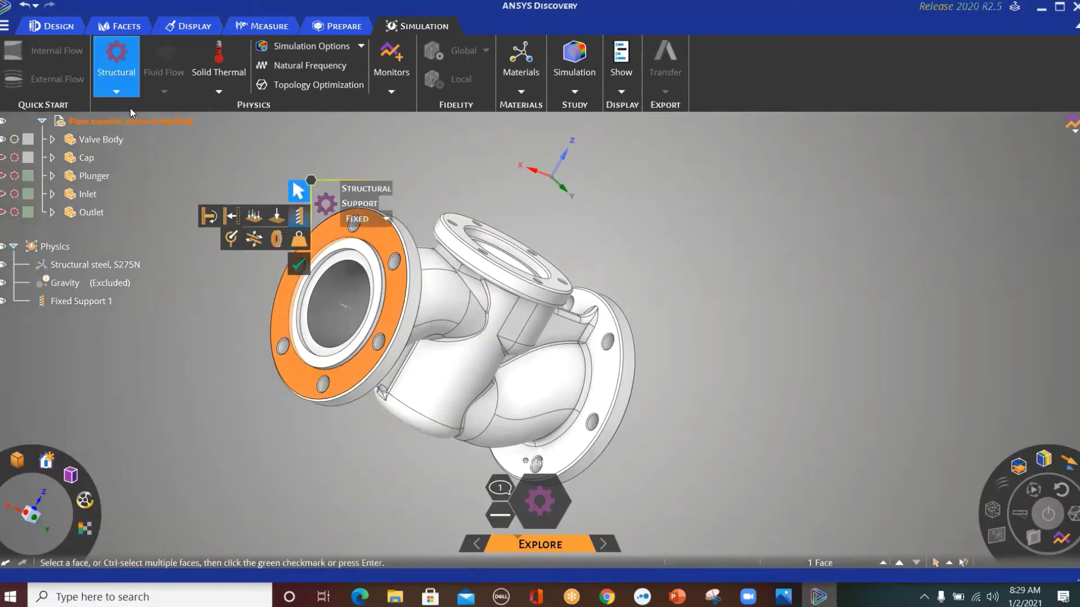
{"action": "left_click", "coordinate": [387, 219]}
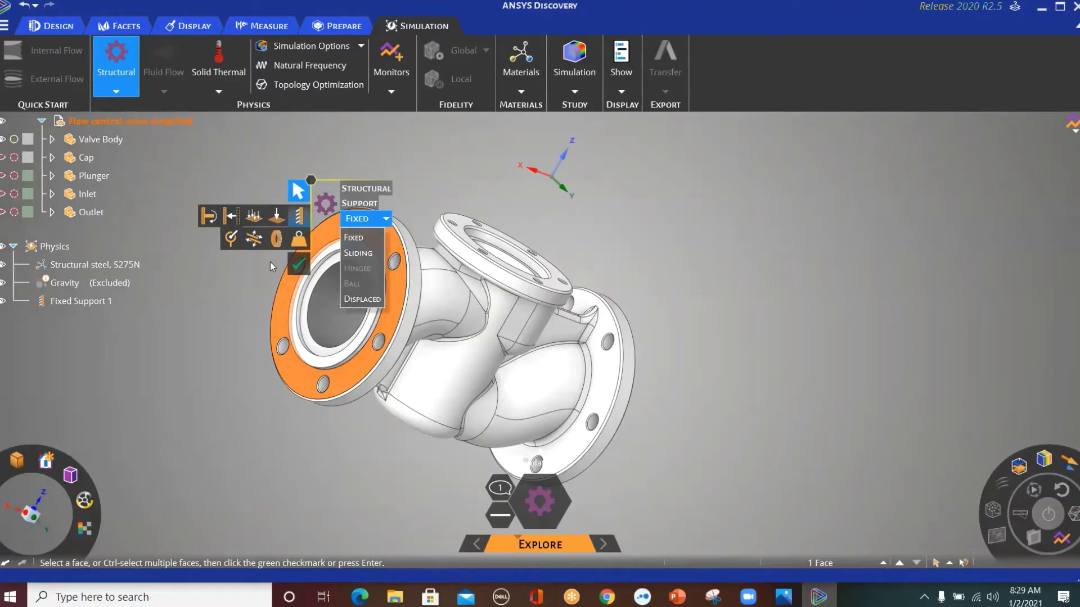
{"action": "left_click", "coordinate": [297, 262]}
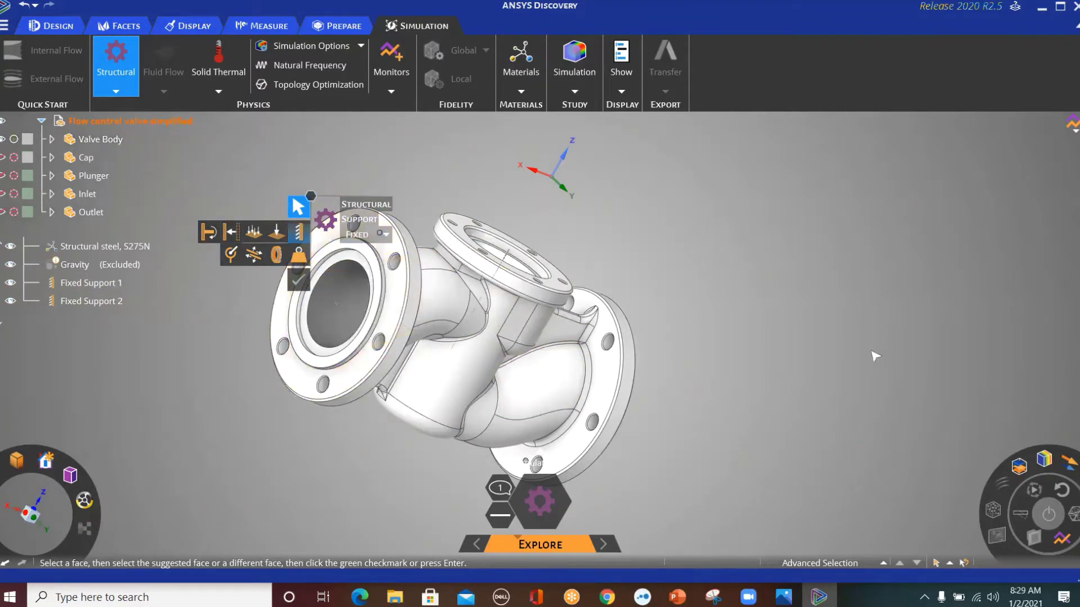
{"action": "middle_click_drag", "start_coordinate": [760, 319], "coordinate": [851, 284]}
{"action": "key", "text": "Escape"}
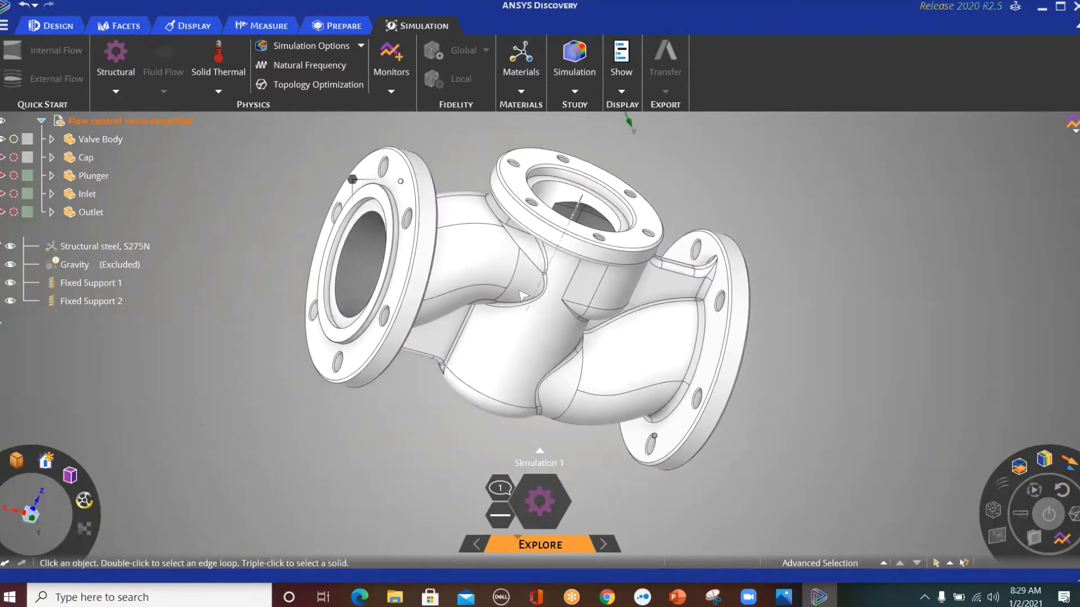
- Mark the top and right flange inner rings as boundaries, then seed-select the 36 enclosed passage faces
{"action": "middle_click_drag", "start_coordinate": [385, 241], "coordinate": [394, 236]}
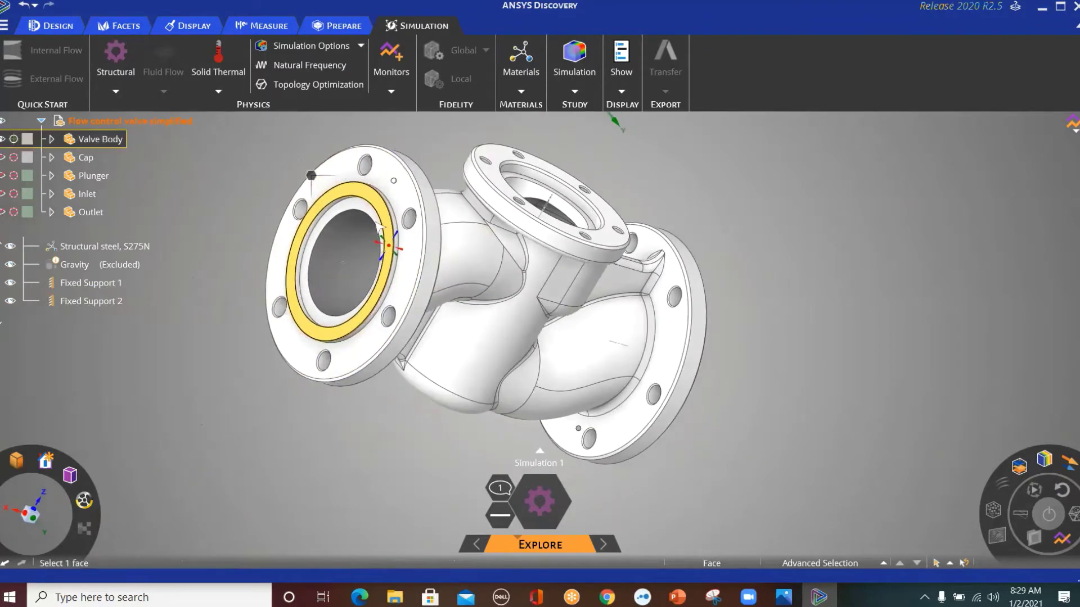
{"action": "right_click", "coordinate": [311, 178]}
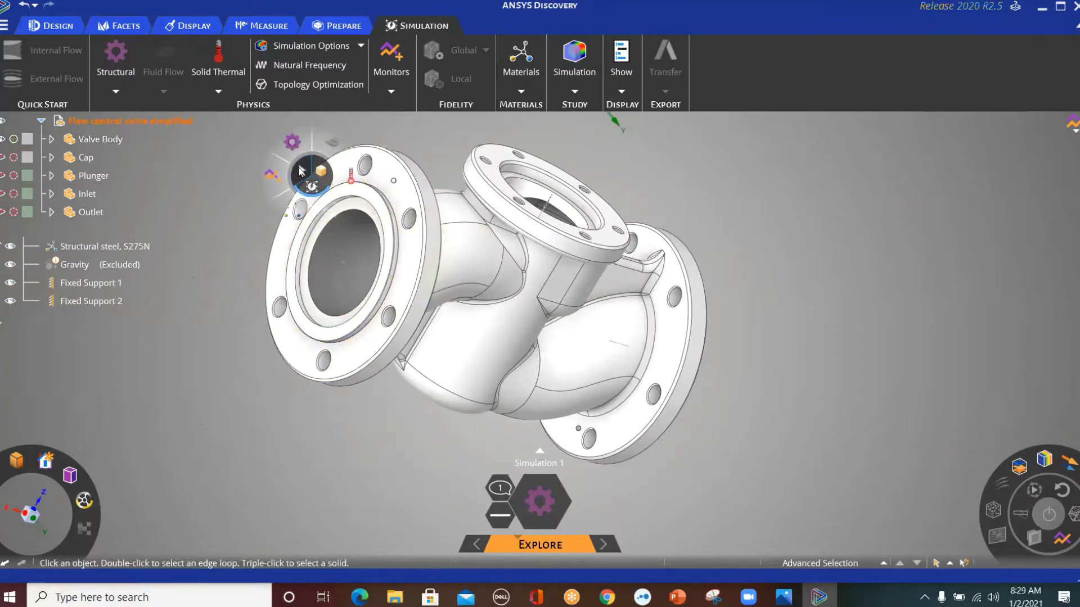
{"action": "left_click", "coordinate": [300, 170]}
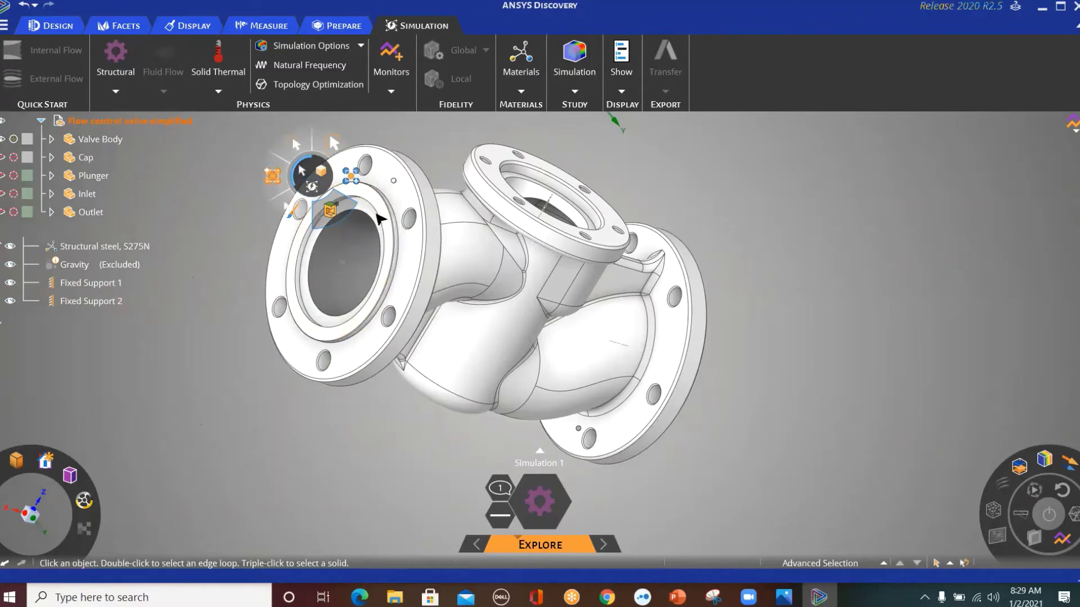
{"action": "left_click", "coordinate": [337, 209]}
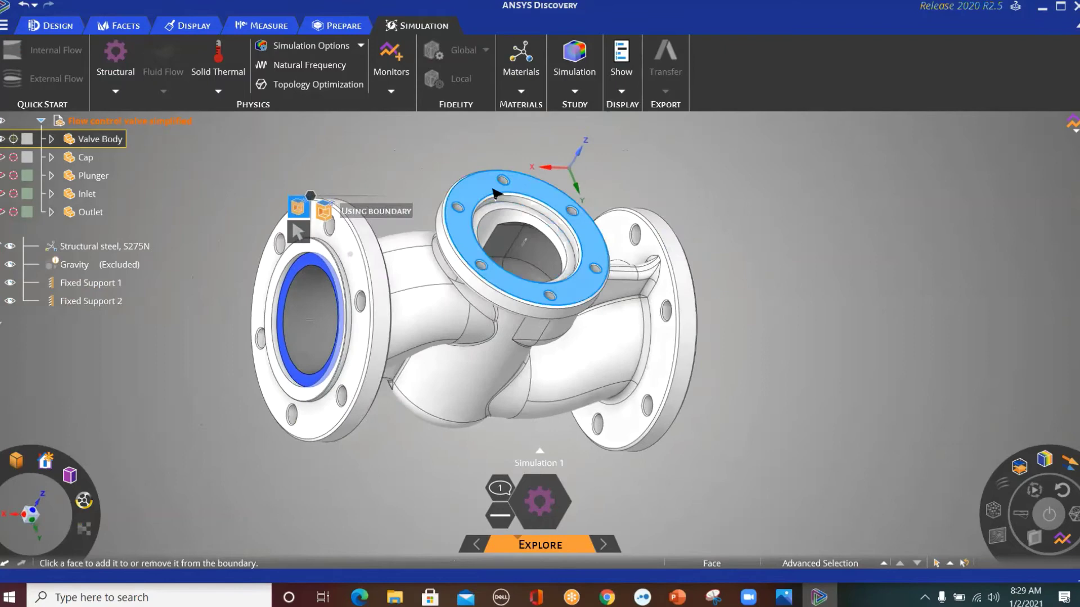
{"action": "scroll", "coordinate": [490, 236], "scroll_direction": "up", "scroll_amount": 3}
{"action": "left_click", "coordinate": [487, 245]}
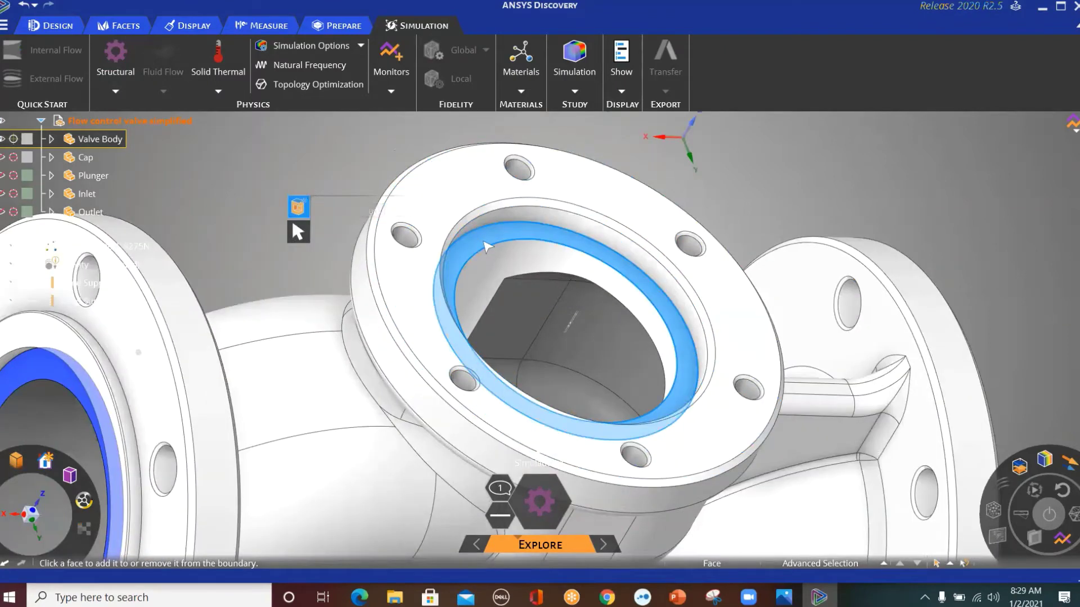
{"action": "scroll", "coordinate": [540, 247], "scroll_direction": "down", "scroll_amount": 3}
{"action": "scroll", "coordinate": [604, 270], "scroll_direction": "up", "scroll_amount": 3}
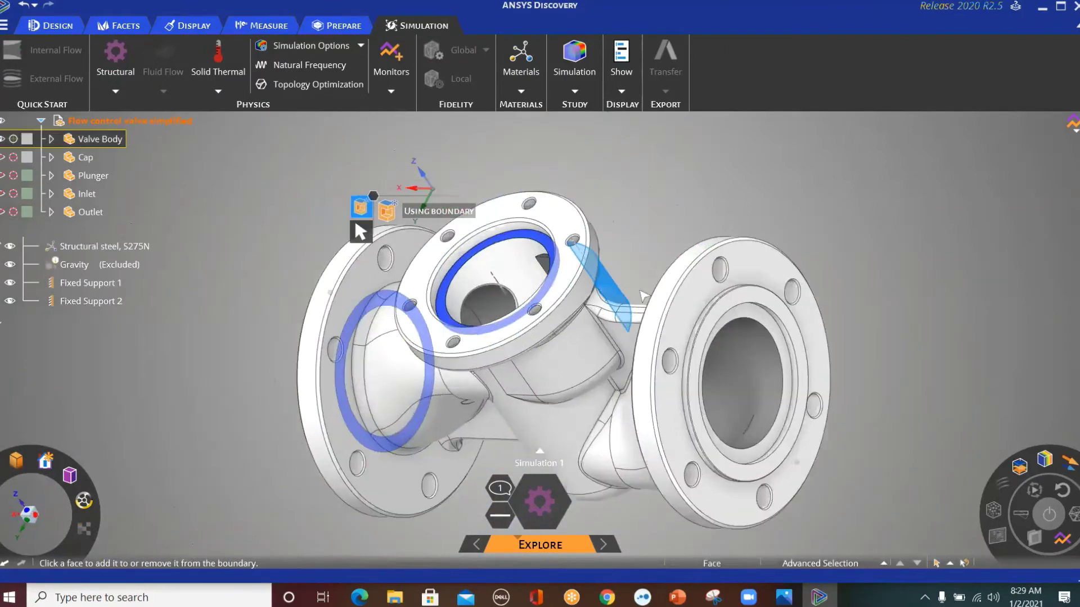
{"action": "left_click", "coordinate": [782, 319]}
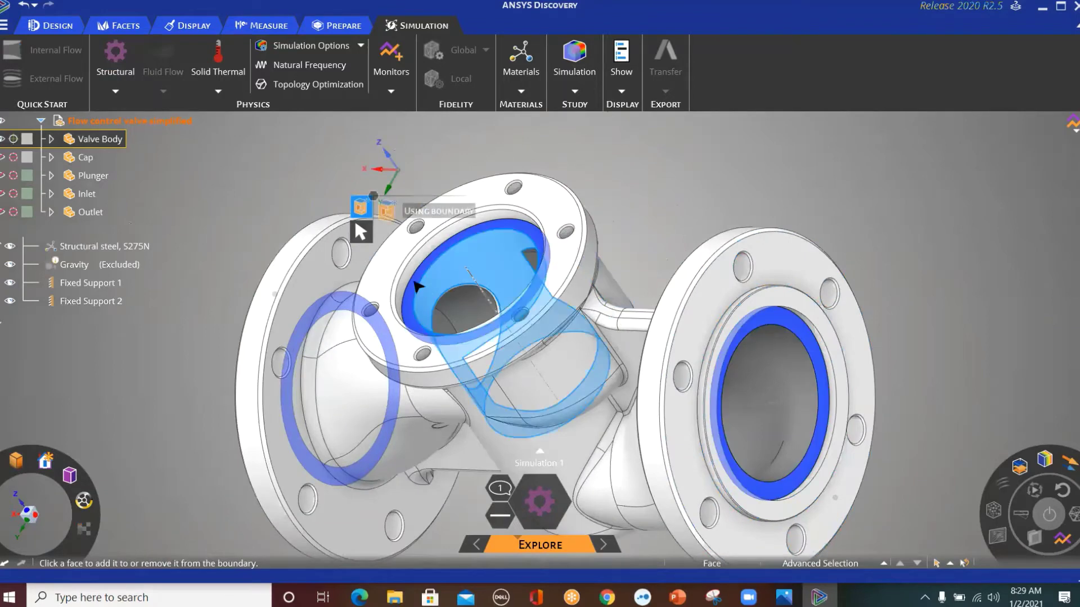
{"action": "left_click", "coordinate": [359, 231]}
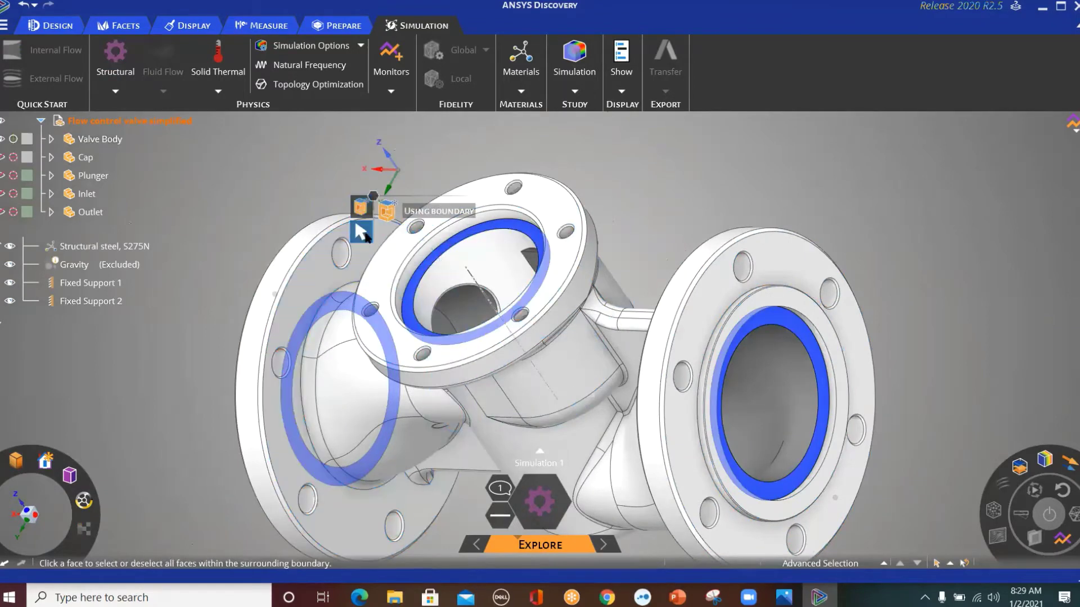
{"action": "left_click", "coordinate": [797, 371]}
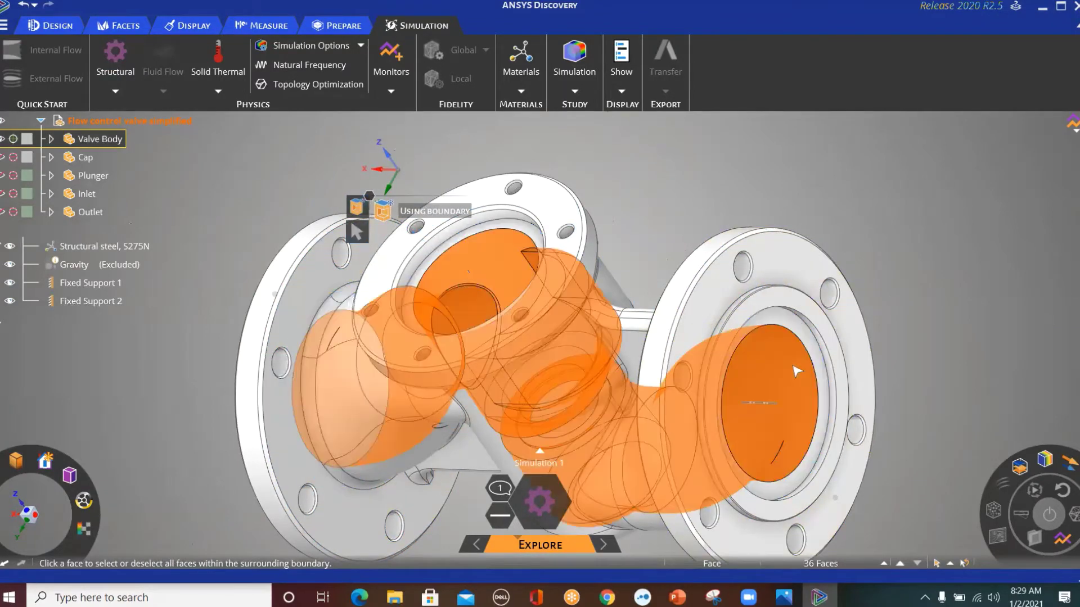
- Apply a 1000 Pa pressure to the valve's inner passage faces, keeping Pa as the unit
{"action": "left_click", "coordinate": [123, 92]}
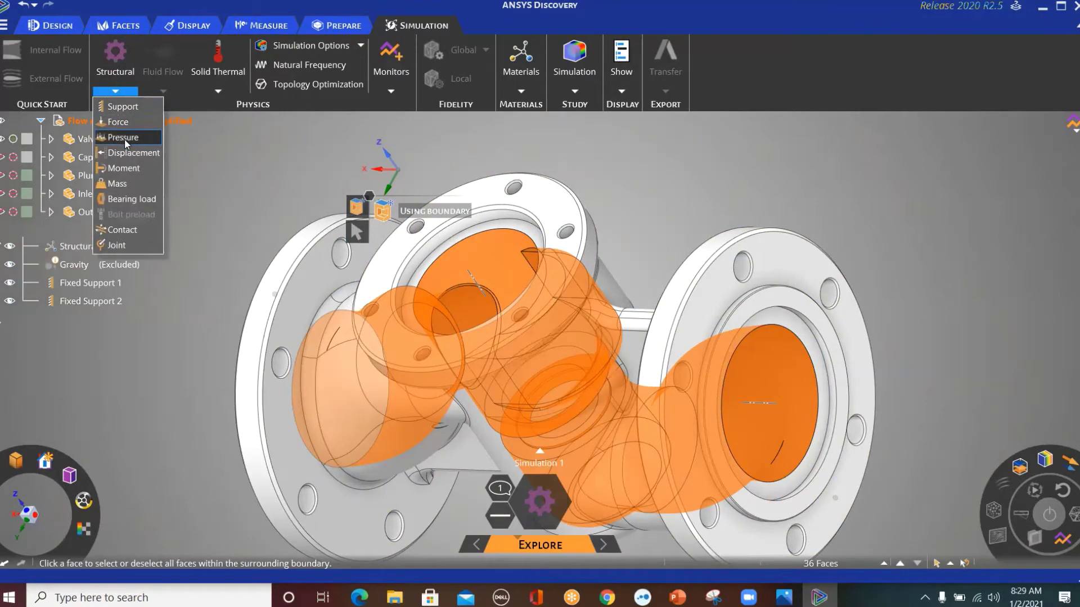
{"action": "left_click", "coordinate": [125, 138]}
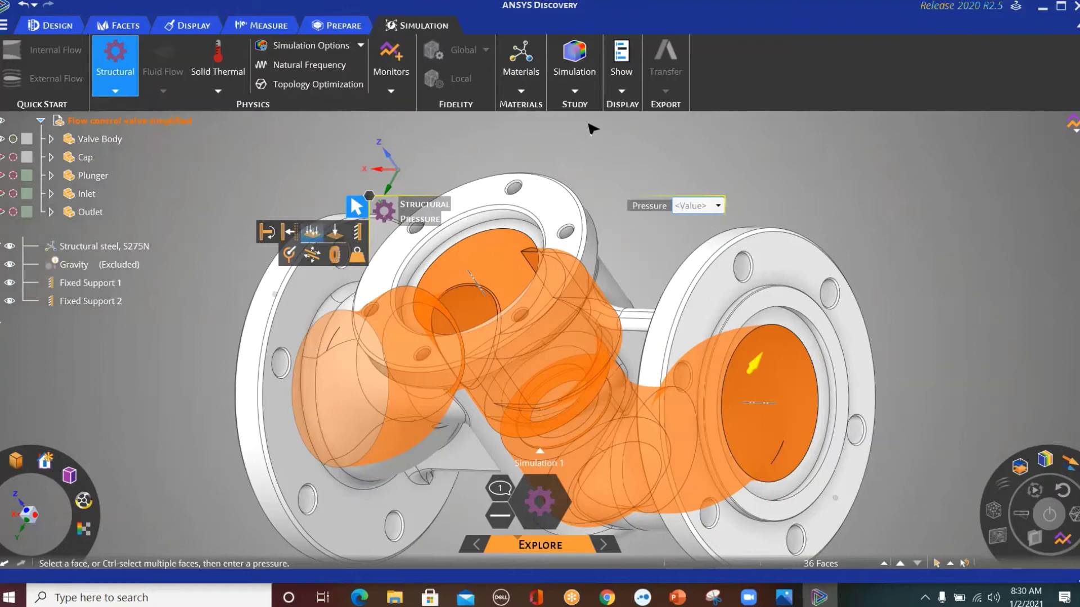
{"action": "type", "text": "1000 Pa"}
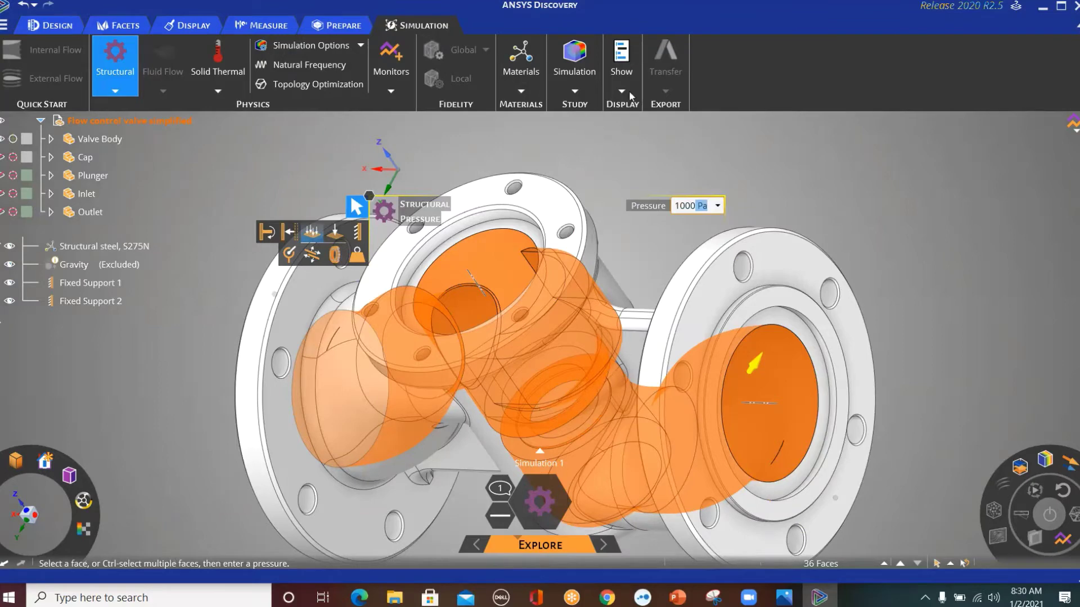
{"action": "left_click", "coordinate": [718, 207]}
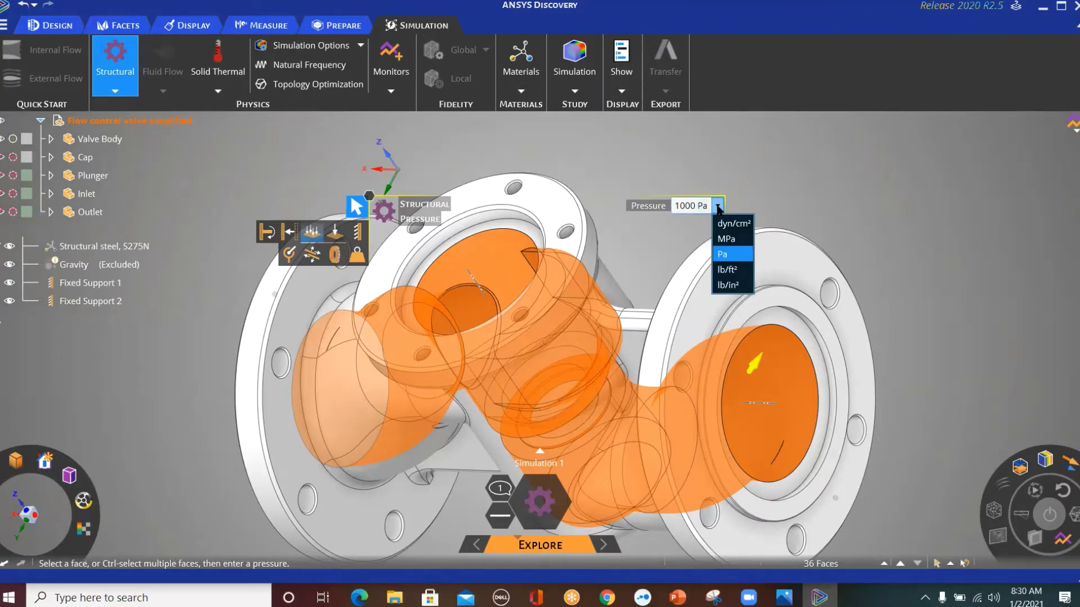
{"action": "left_click", "coordinate": [718, 208]}
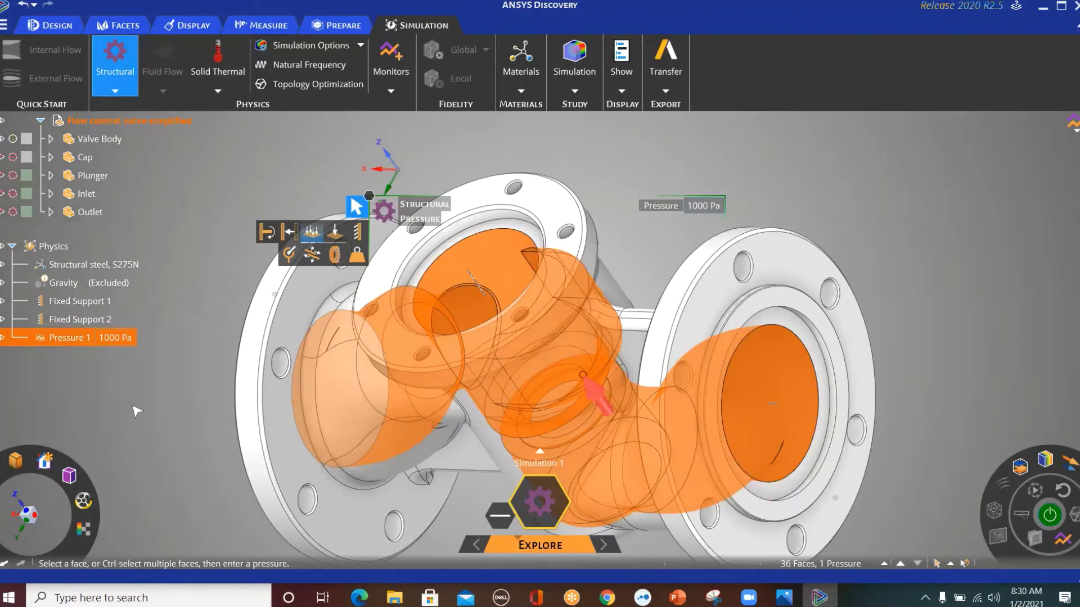
- Exit the pressure tool, then view and close the Structural Pressure help page
{"action": "key", "text": "Escape"}
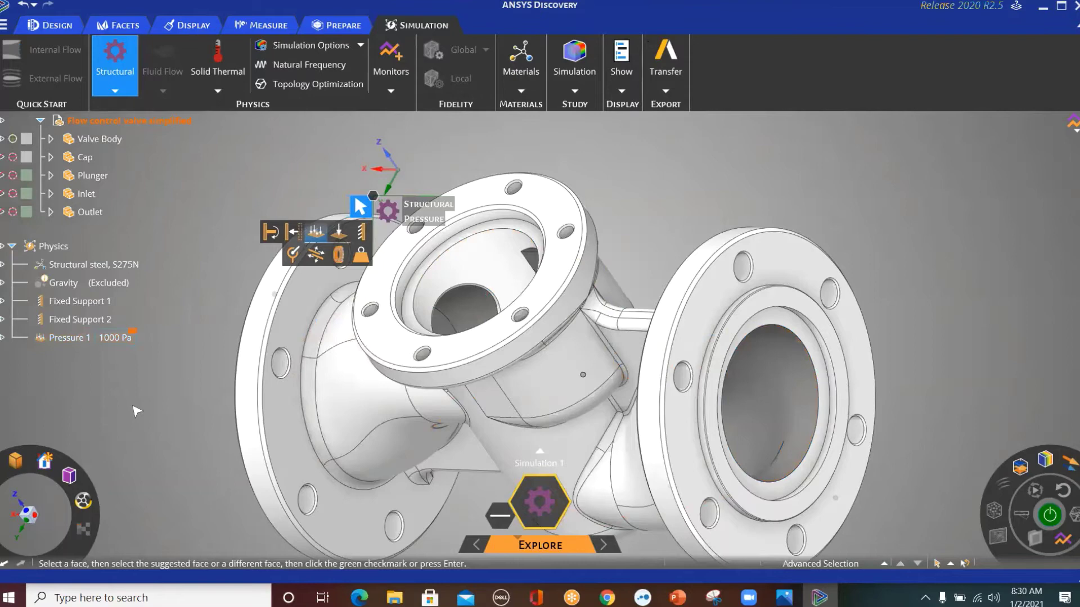
{"action": "key", "text": "F1"}
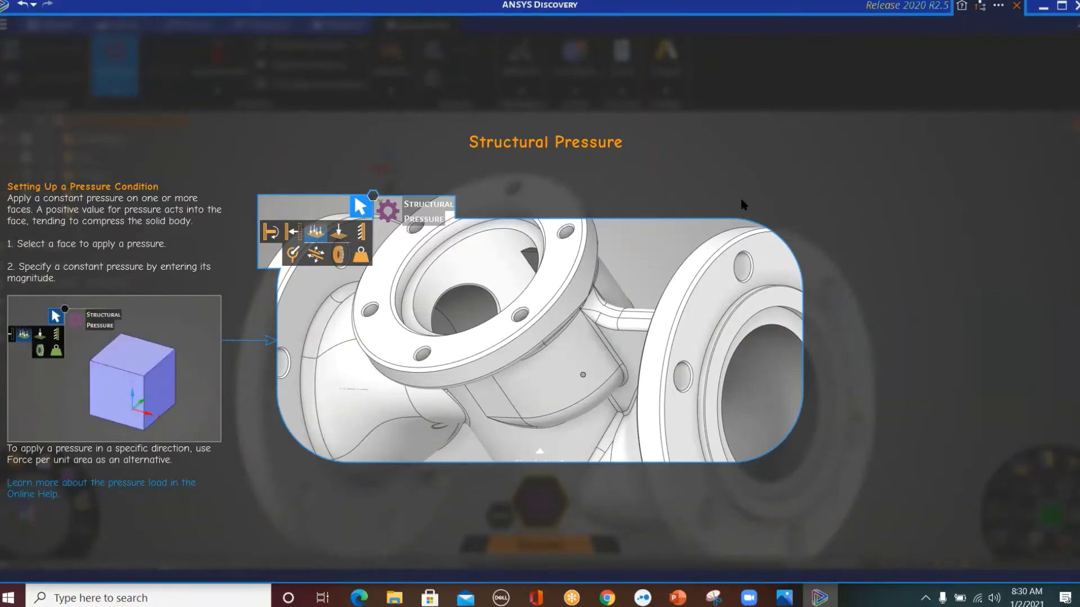
{"action": "left_click", "coordinate": [1018, 6]}
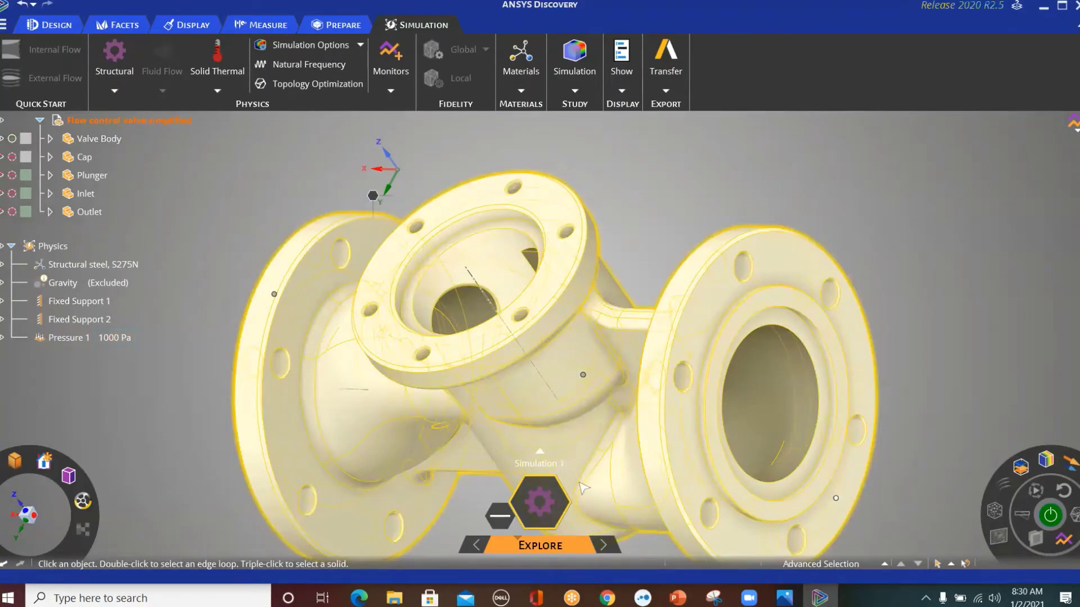
- Fit the valve in view and solve, giving displacement contours peaking at 6.3433e-9 m
{"action": "scroll", "coordinate": [952, 318], "scroll_direction": "up", "scroll_amount": 2}
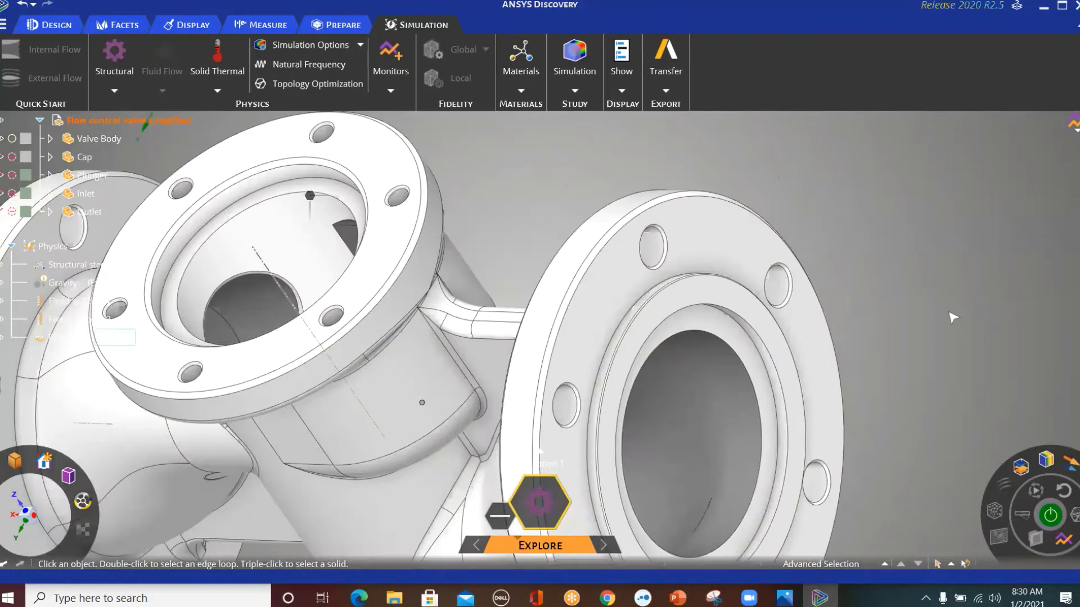
{"action": "scroll", "coordinate": [952, 318], "scroll_direction": "down", "scroll_amount": 5}
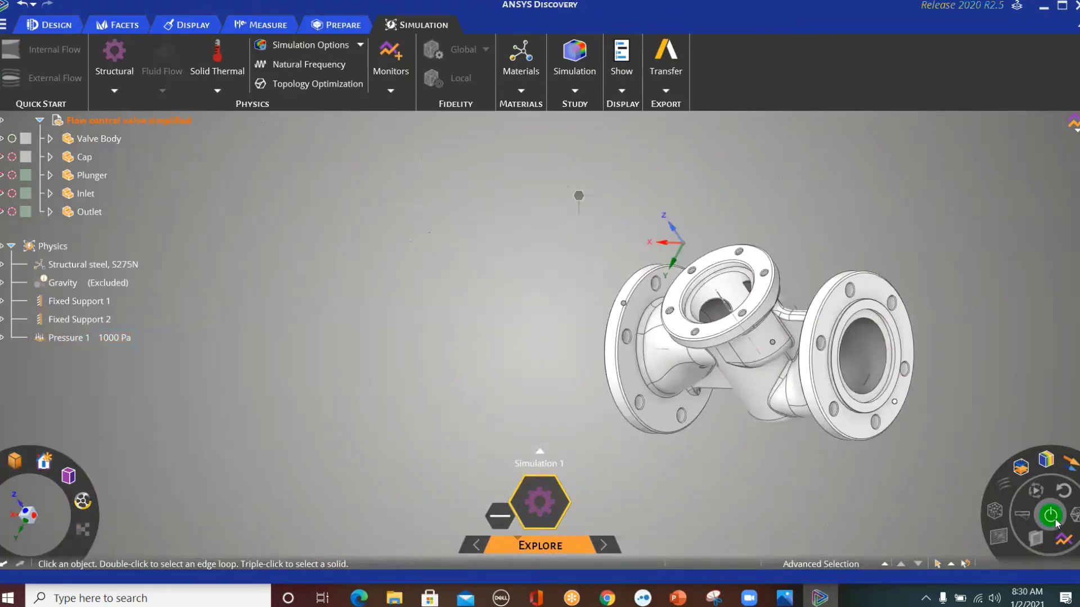
{"action": "key", "text": "z"}
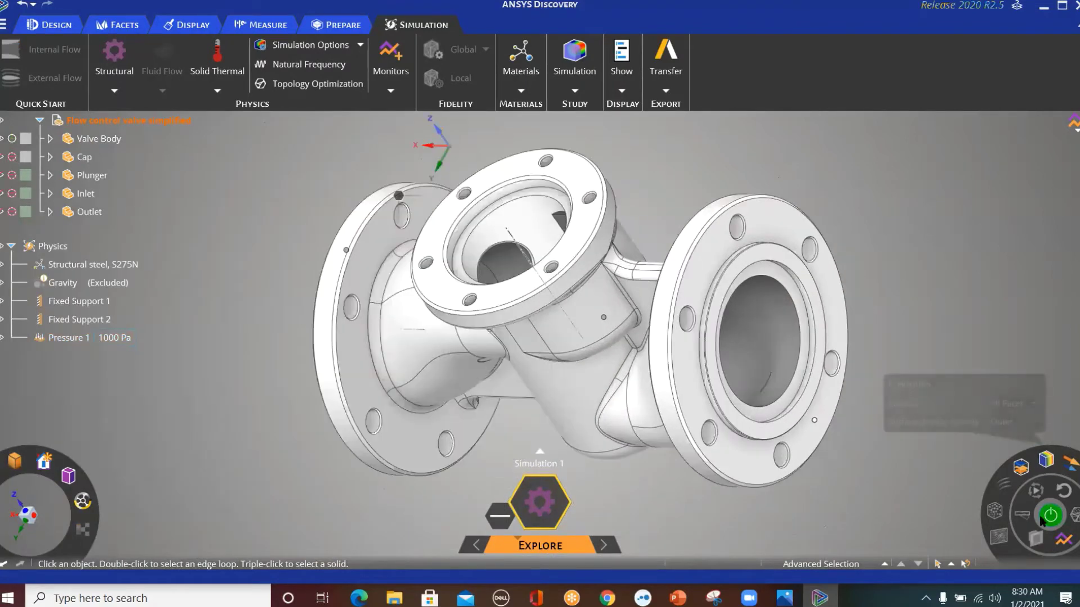
{"action": "left_click", "coordinate": [1049, 518]}
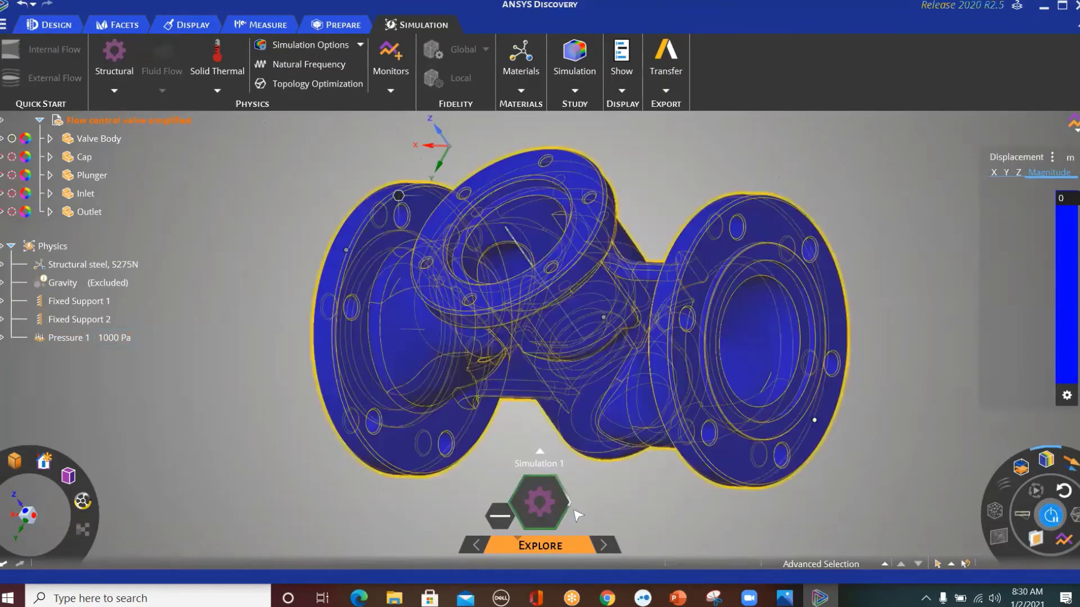
{"action": "mouse_move", "coordinate": [551, 543]}
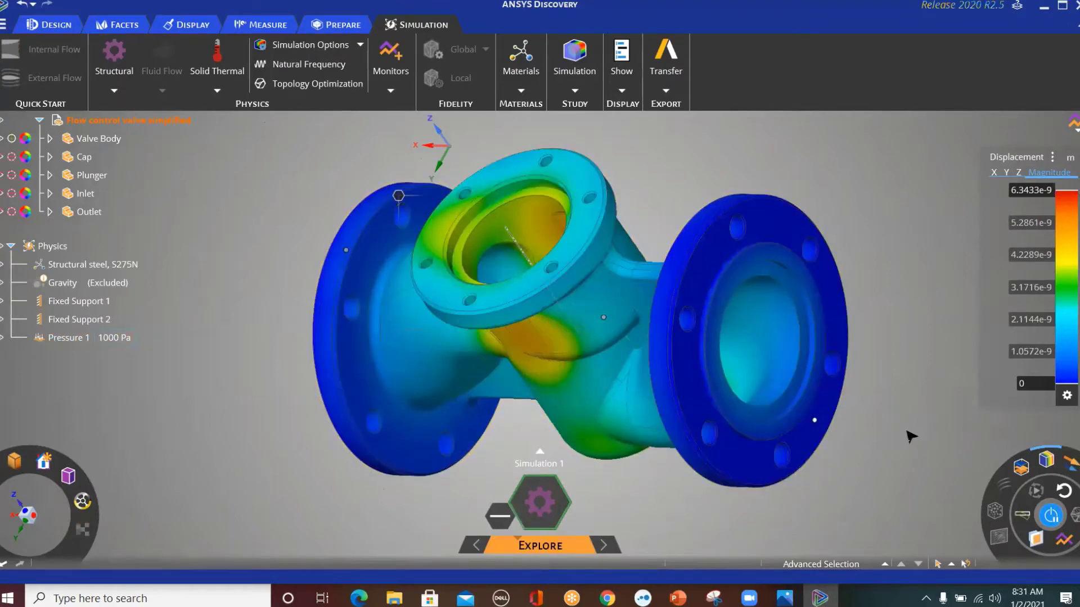
- Orbit the valve to a side-on angle and show the Von Mises Stress result
{"action": "mouse_move", "coordinate": [910, 437]}
{"action": "middle_mouse_down"}
{"action": "mouse_move", "coordinate": [940, 413]}
{"action": "mouse_move", "coordinate": [889, 391]}
{"action": "mouse_move", "coordinate": [829, 403]}
{"action": "mouse_move", "coordinate": [906, 340]}
{"action": "mouse_move", "coordinate": [967, 417]}
{"action": "middle_mouse_up"}
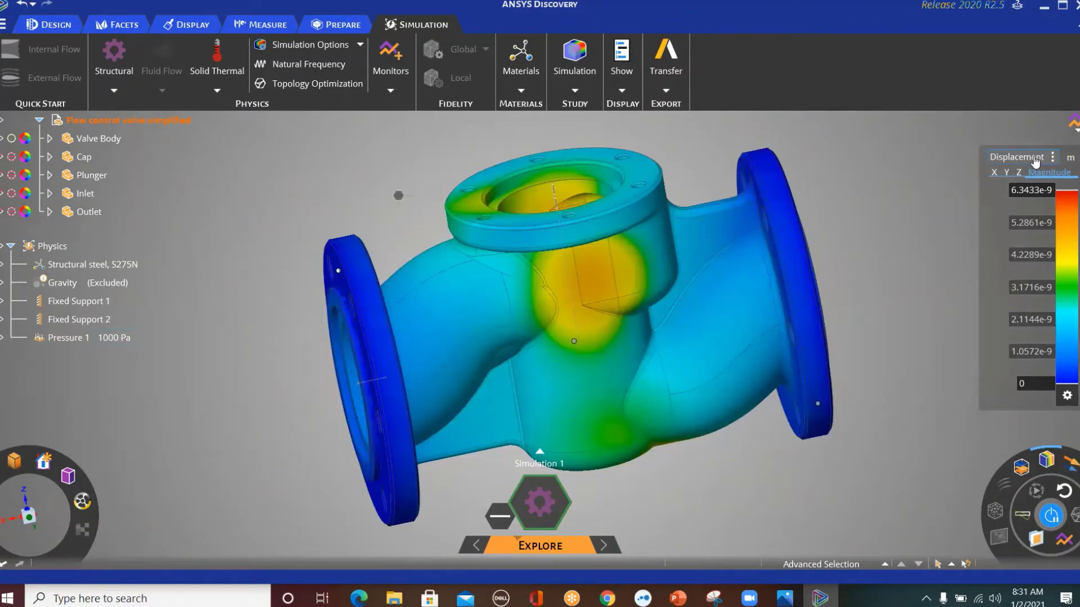
{"action": "middle_click_drag", "start_coordinate": [754, 261], "coordinate": [841, 243]}
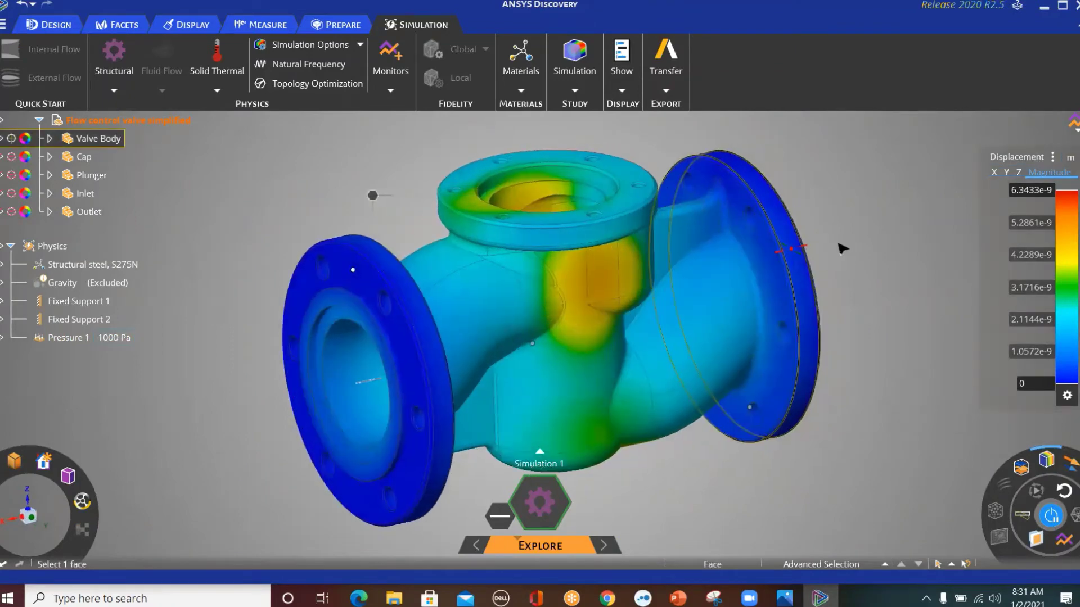
{"action": "left_click", "coordinate": [1010, 157]}
{"action": "left_click", "coordinate": [1017, 169]}
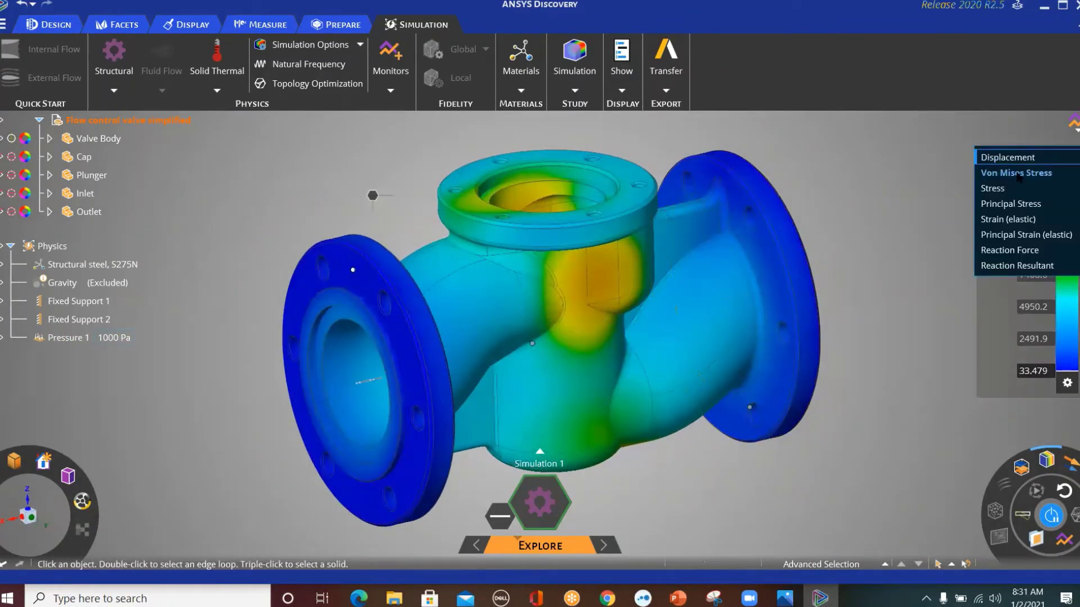
- Switch to the Stress result and step through the Y, Z, XY, XZ and YZ components
{"action": "left_click", "coordinate": [1018, 156]}
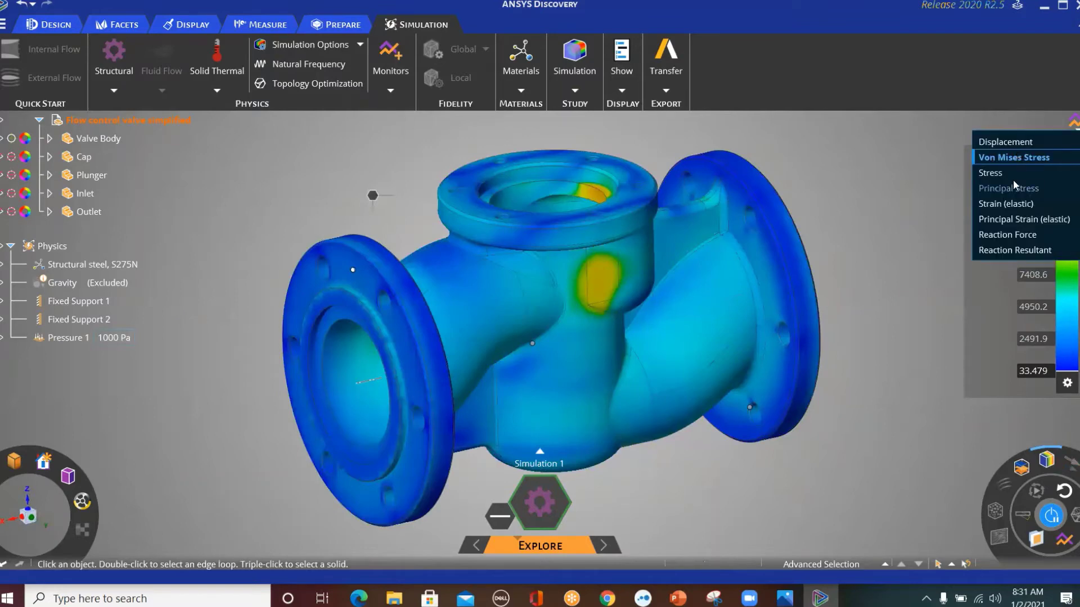
{"action": "left_click", "coordinate": [1013, 173]}
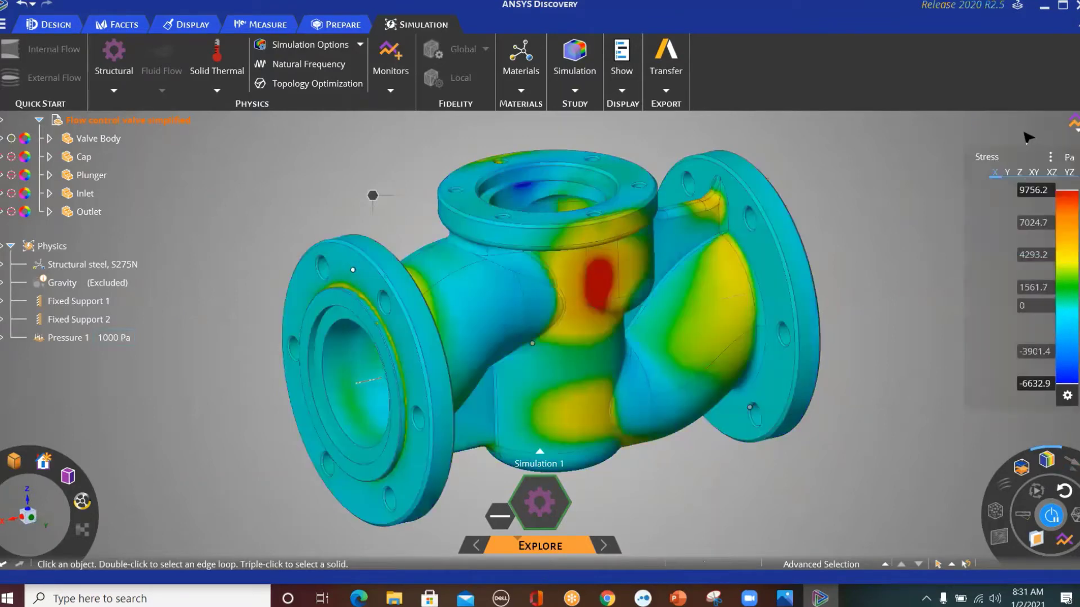
{"action": "left_click", "coordinate": [1008, 172]}
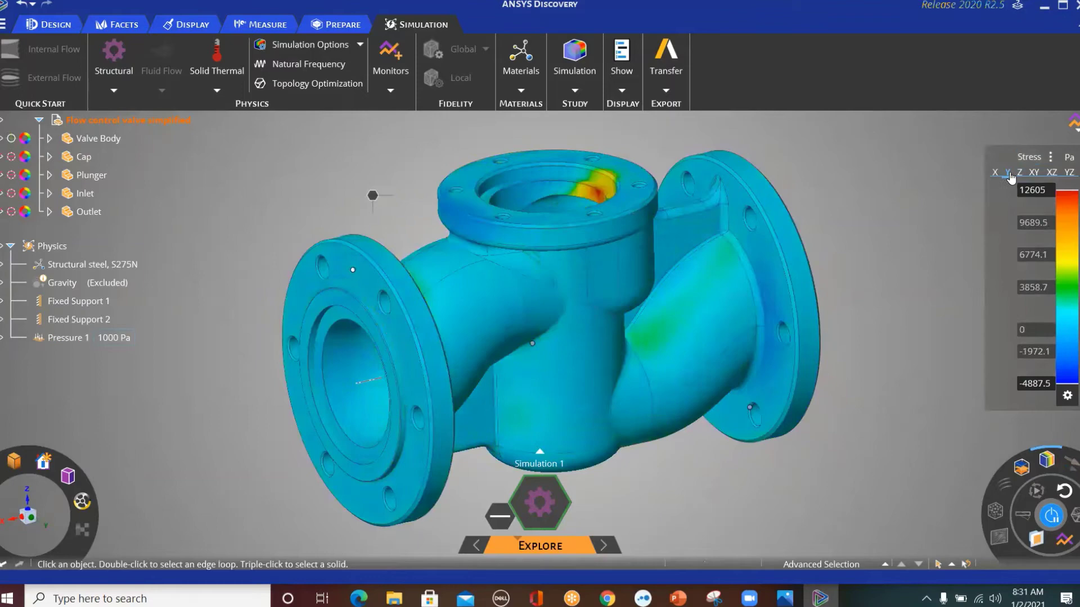
{"action": "left_click", "coordinate": [1020, 173]}
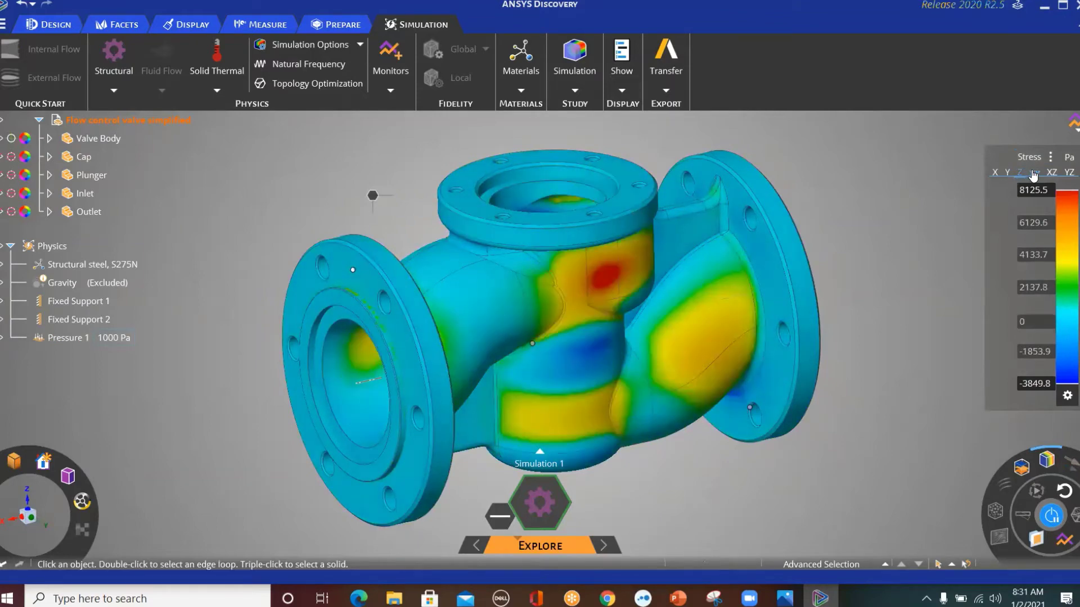
{"action": "left_click", "coordinate": [1034, 173]}
{"action": "left_click", "coordinate": [1051, 173]}
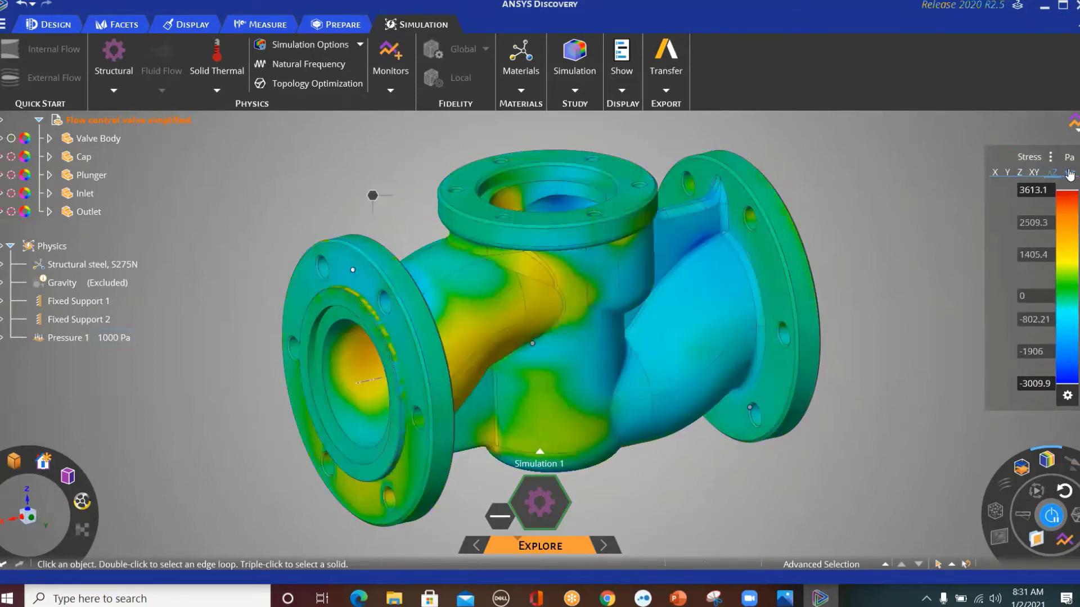
{"action": "left_click", "coordinate": [1070, 174]}
{"action": "left_click", "coordinate": [1037, 158]}
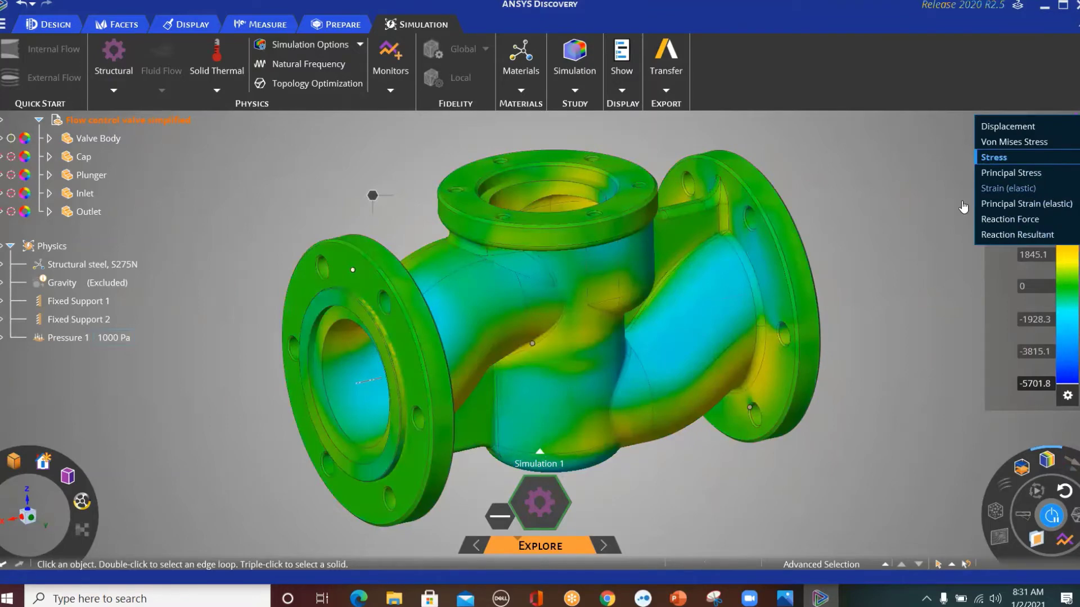
- Keep the Stress result and cut the valve open with a section plane, viewing into the cut
{"action": "left_click", "coordinate": [912, 266]}
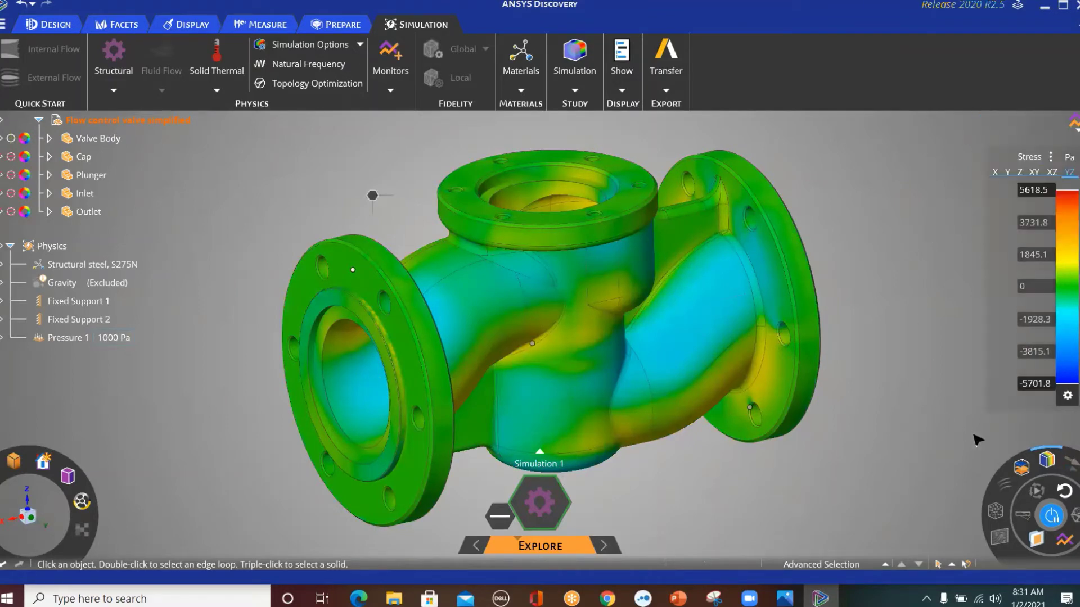
{"action": "left_click", "coordinate": [1035, 540]}
{"action": "middle_click_drag", "start_coordinate": [467, 365], "coordinate": [560, 401]}
{"action": "scroll", "coordinate": [559, 400], "scroll_direction": "up", "scroll_amount": 2}
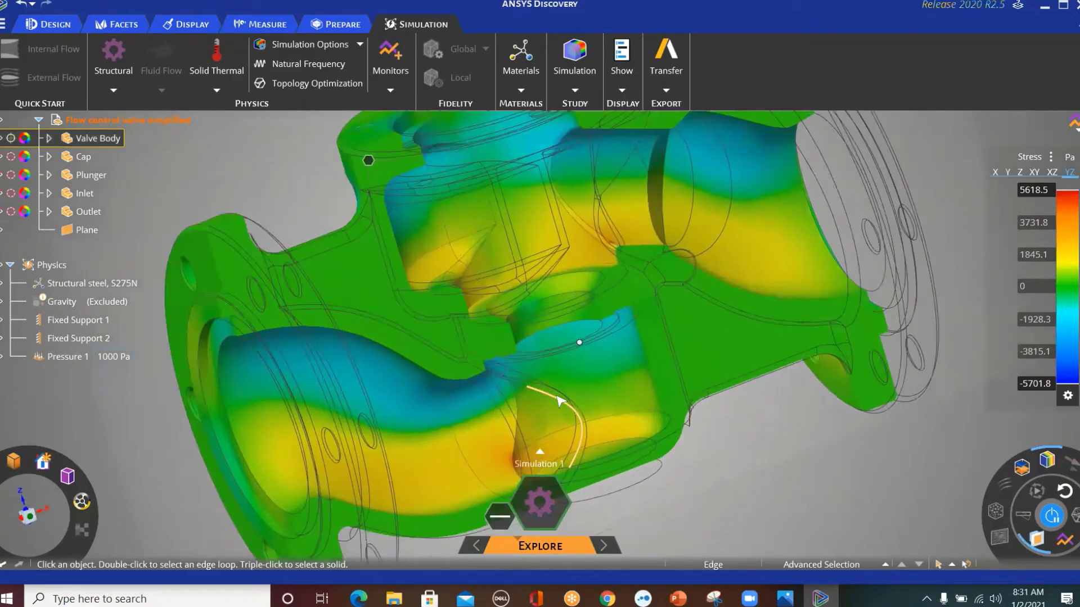
{"action": "scroll", "coordinate": [559, 400], "scroll_direction": "down", "scroll_amount": 2}
{"action": "scroll", "coordinate": [559, 400], "scroll_direction": "down", "scroll_amount": 3}
{"action": "middle_click_drag", "start_coordinate": [810, 140], "coordinate": [700, 172]}
- Slide the section plane through the valve and rotate it 90°
{"action": "left_click", "coordinate": [620, 169]}
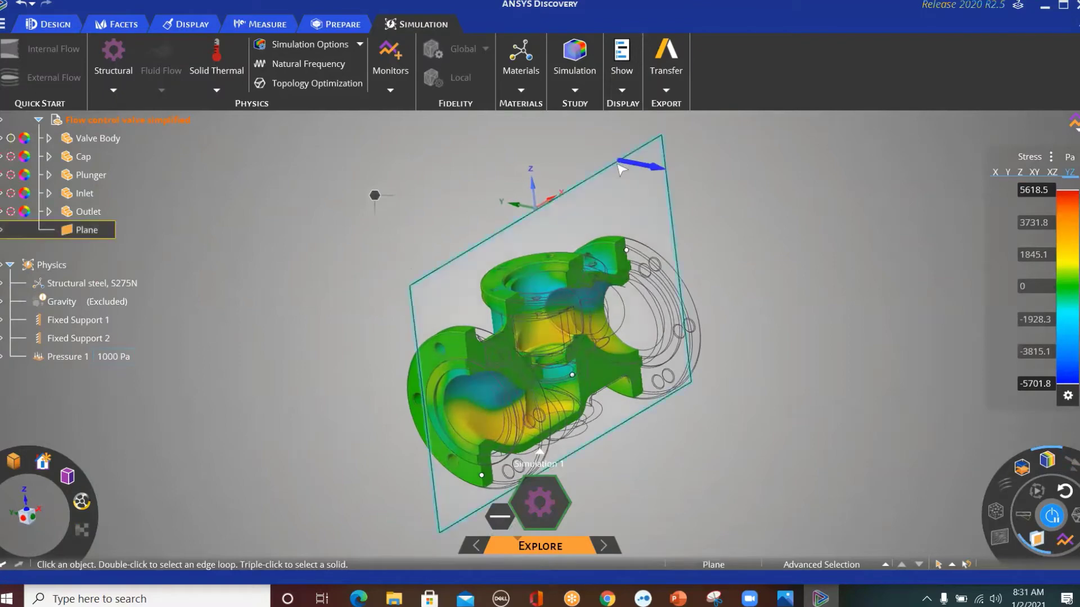
{"action": "key", "text": "m"}
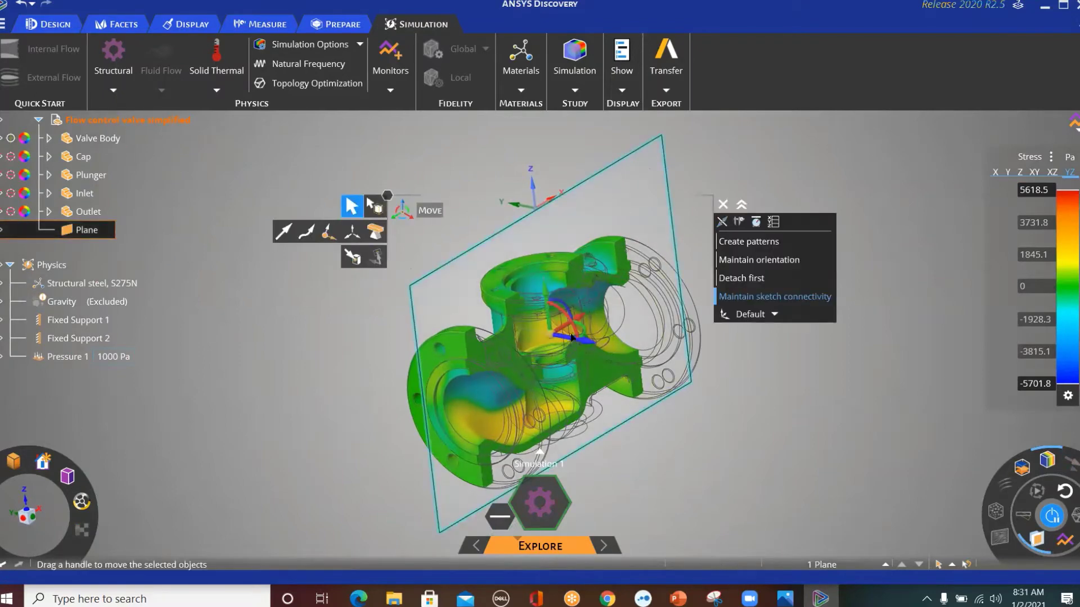
{"action": "left_click_drag", "start_coordinate": [589, 344], "coordinate": [563, 347]}
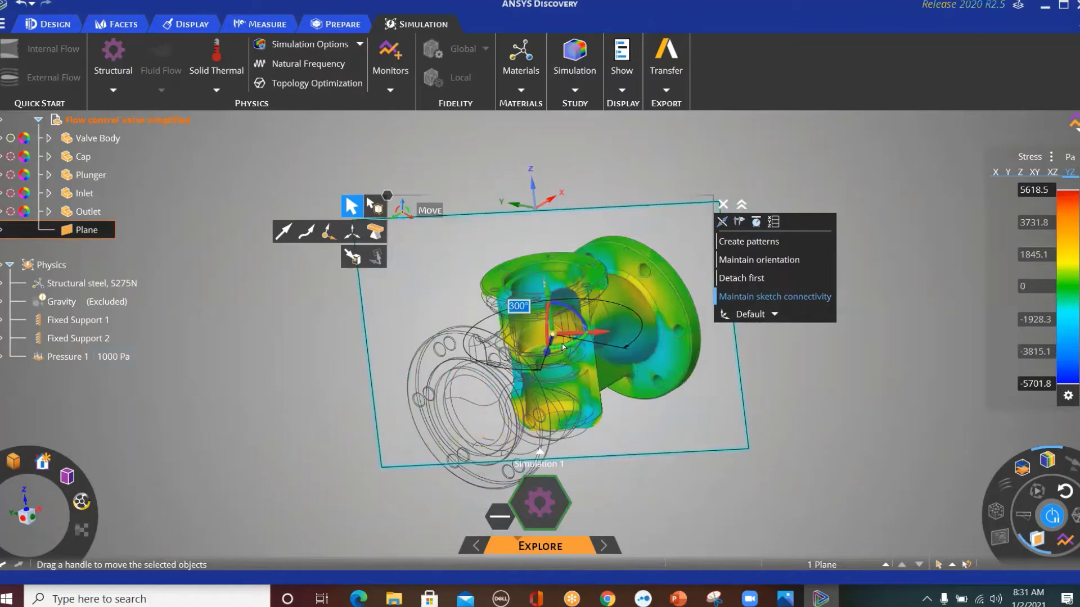
{"action": "type", "text": "90"}
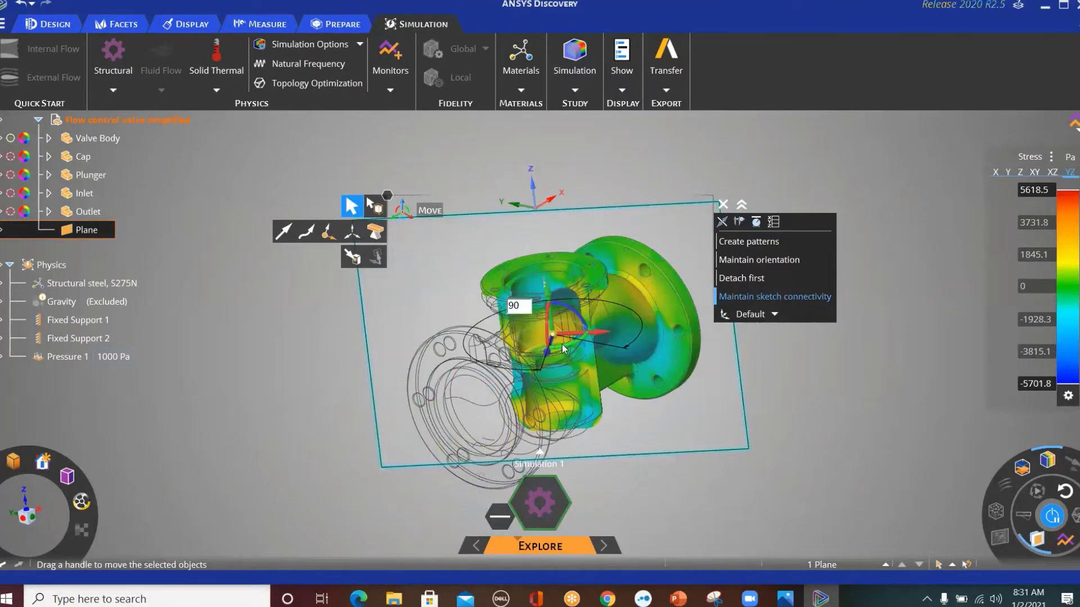
{"action": "key", "text": "Return"}
- Rotate the section plane to 180° so it slices the body lengthwise, then deselect it
{"action": "middle_click_drag", "start_coordinate": [563, 349], "coordinate": [492, 436]}
{"action": "middle_click_drag", "start_coordinate": [846, 328], "coordinate": [786, 458]}
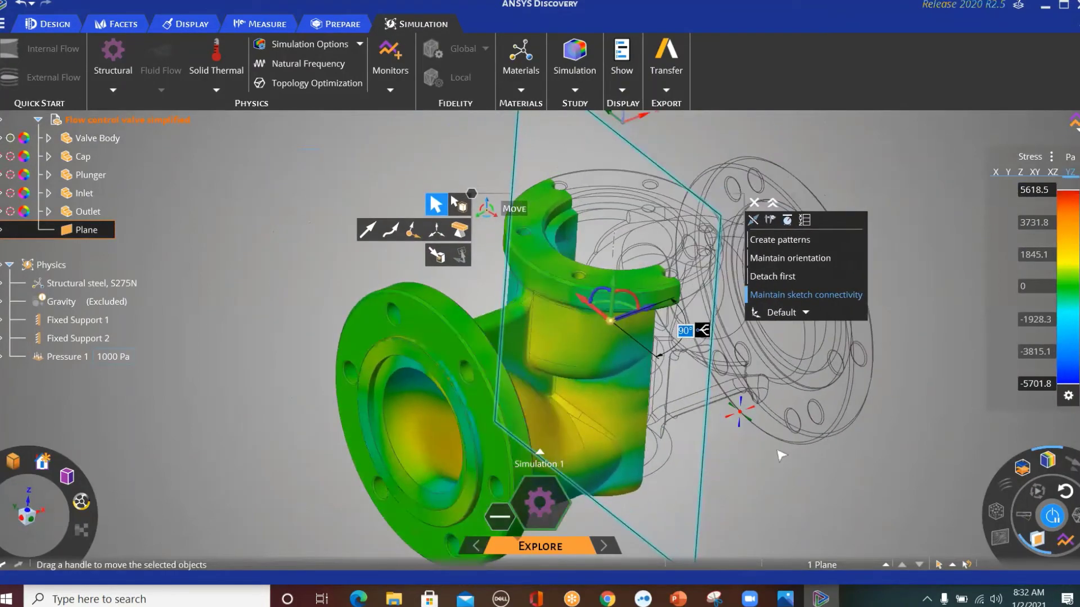
{"action": "left_click_drag", "start_coordinate": [615, 299], "coordinate": [582, 318]}
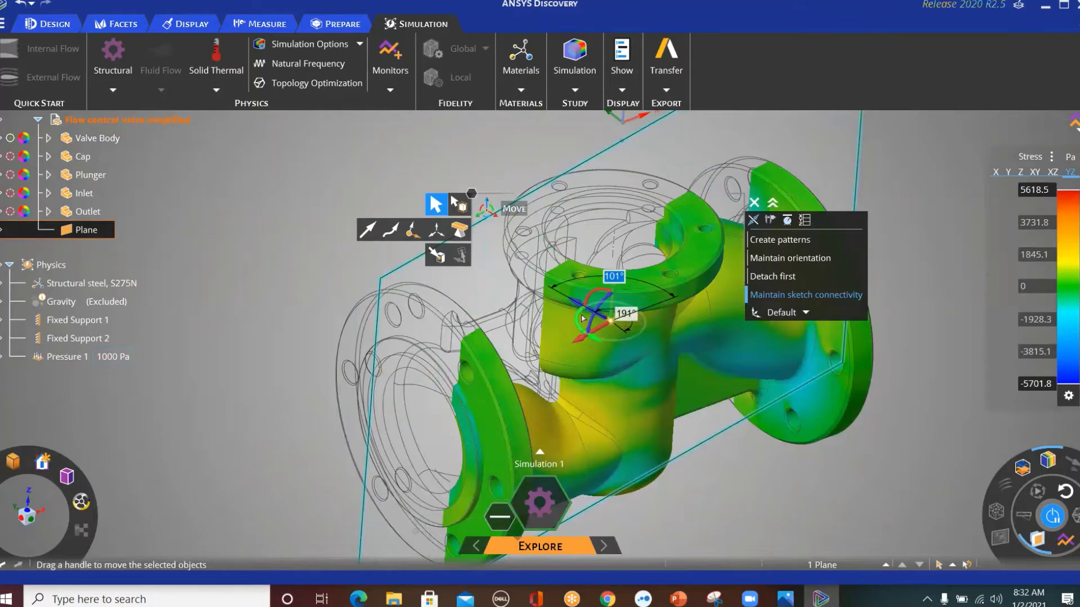
{"action": "left_click_drag", "start_coordinate": [582, 318], "coordinate": [588, 314]}
{"action": "middle_click_drag", "start_coordinate": [588, 314], "coordinate": [277, 410]}
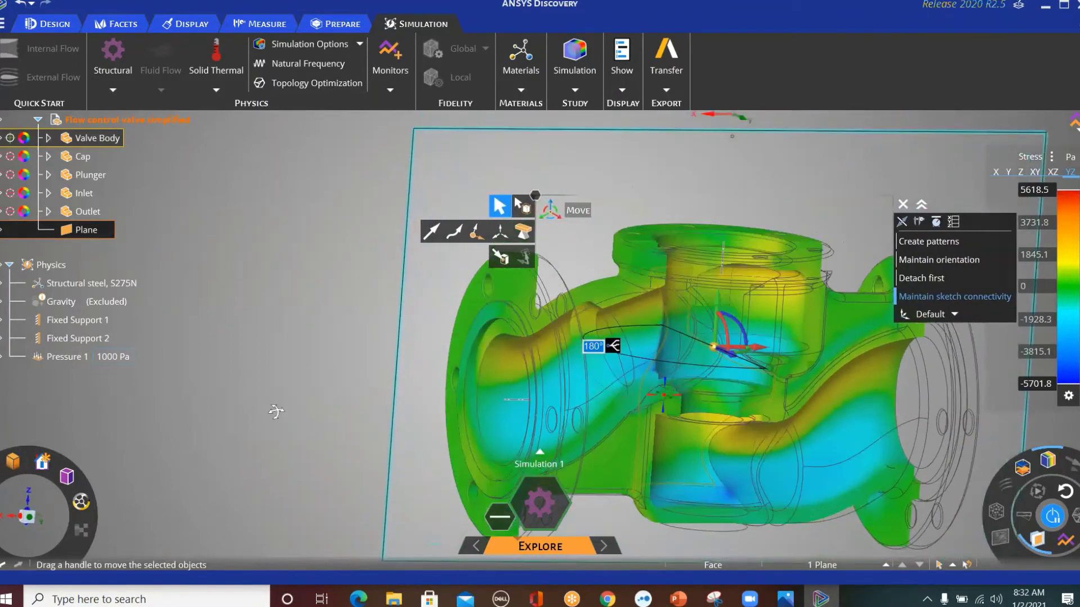
{"action": "left_click", "coordinate": [910, 127]}
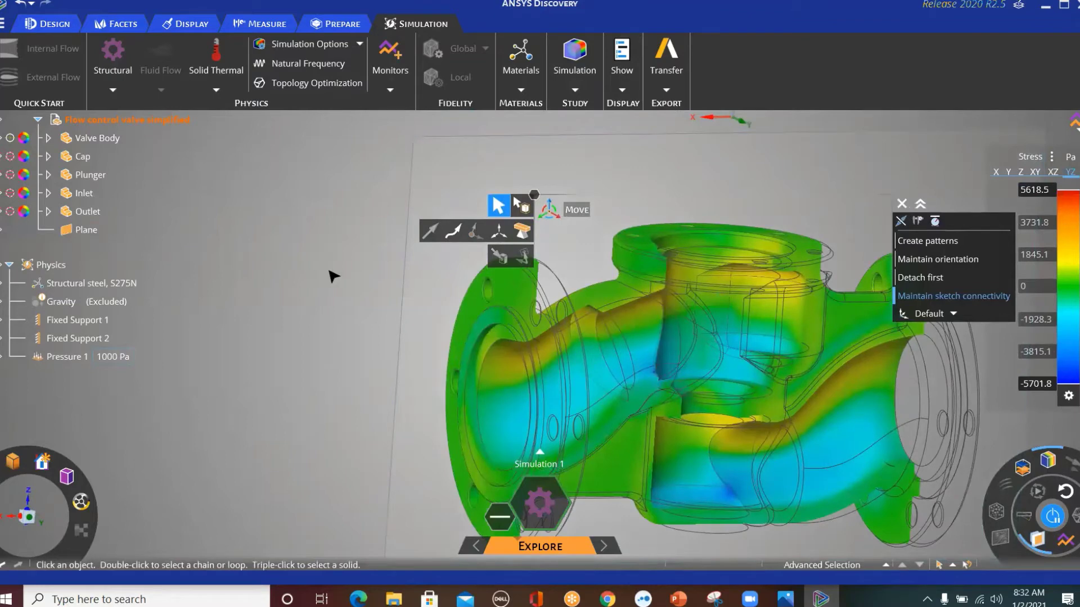
- Add a Maximum Von Mises Stress monitor to the simulation
{"action": "key", "text": "Escape"}
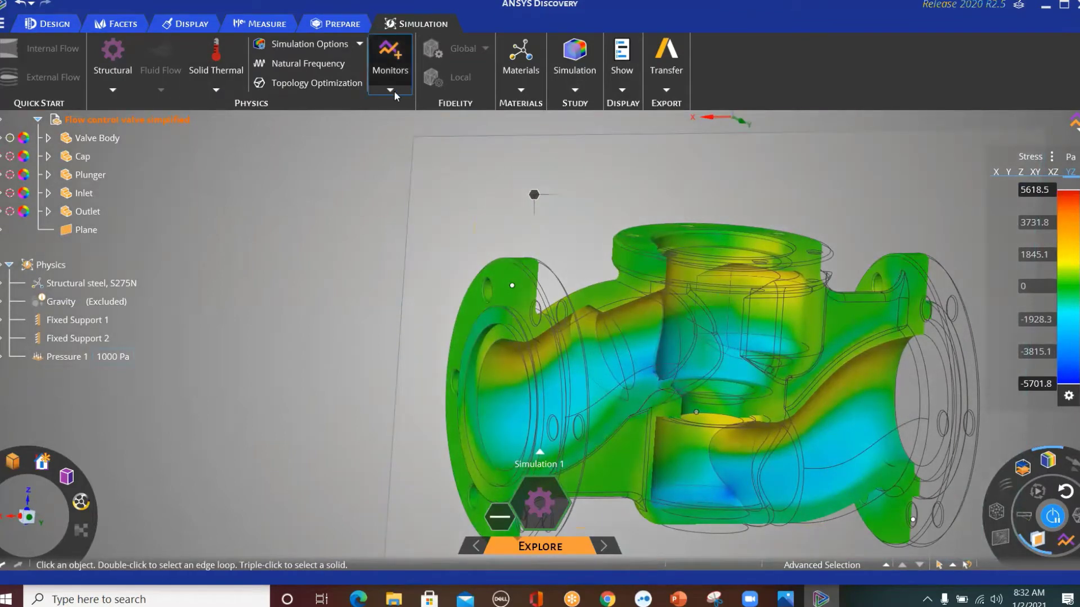
{"action": "left_click", "coordinate": [391, 90]}
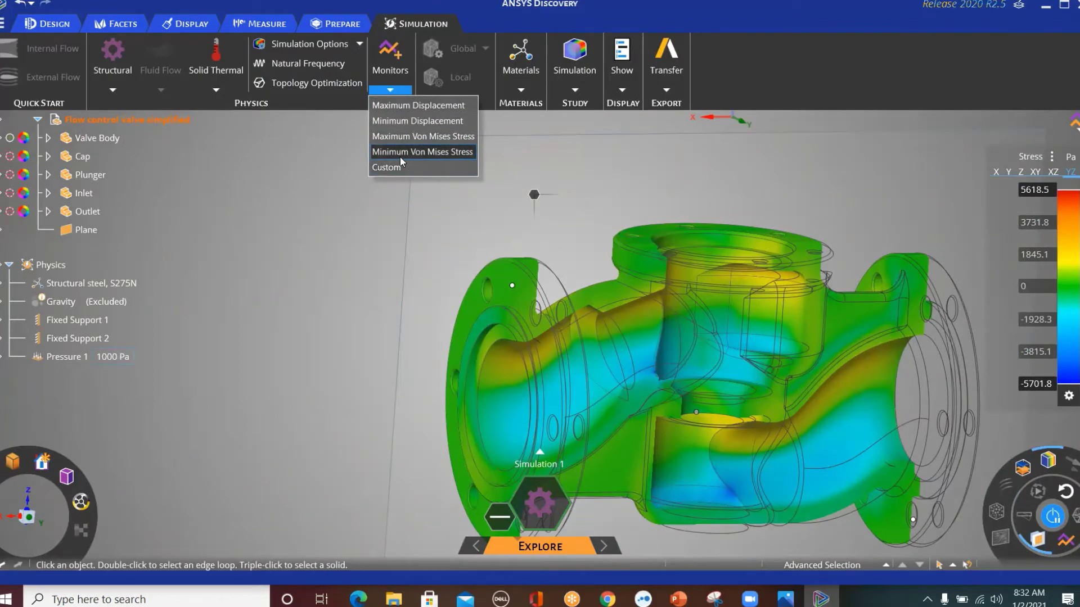
{"action": "left_click", "coordinate": [395, 137]}
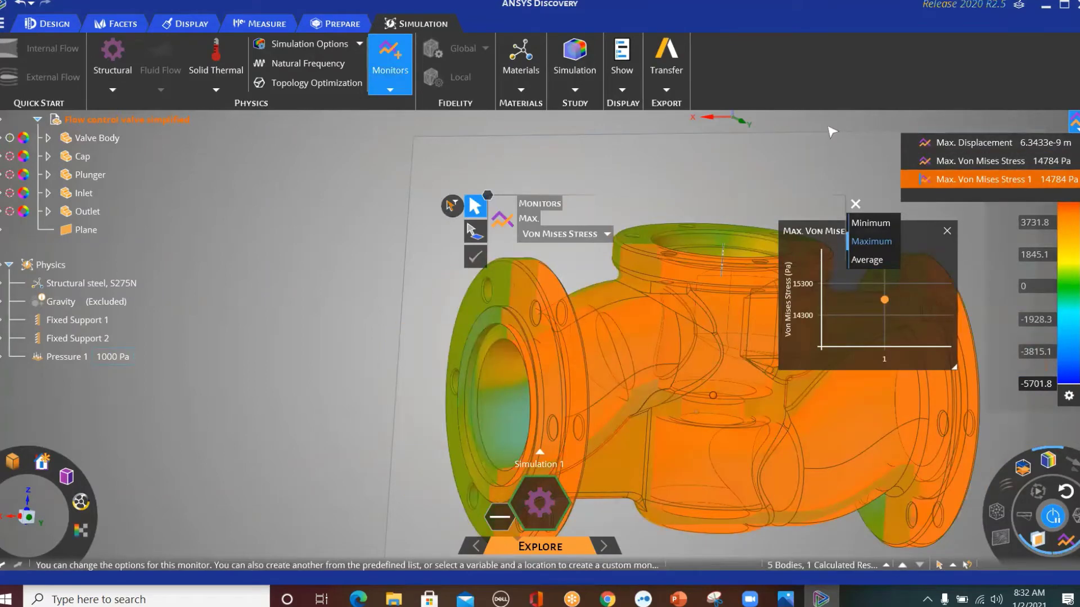
{"action": "left_click", "coordinate": [831, 132]}
{"action": "left_click", "coordinate": [1074, 121]}
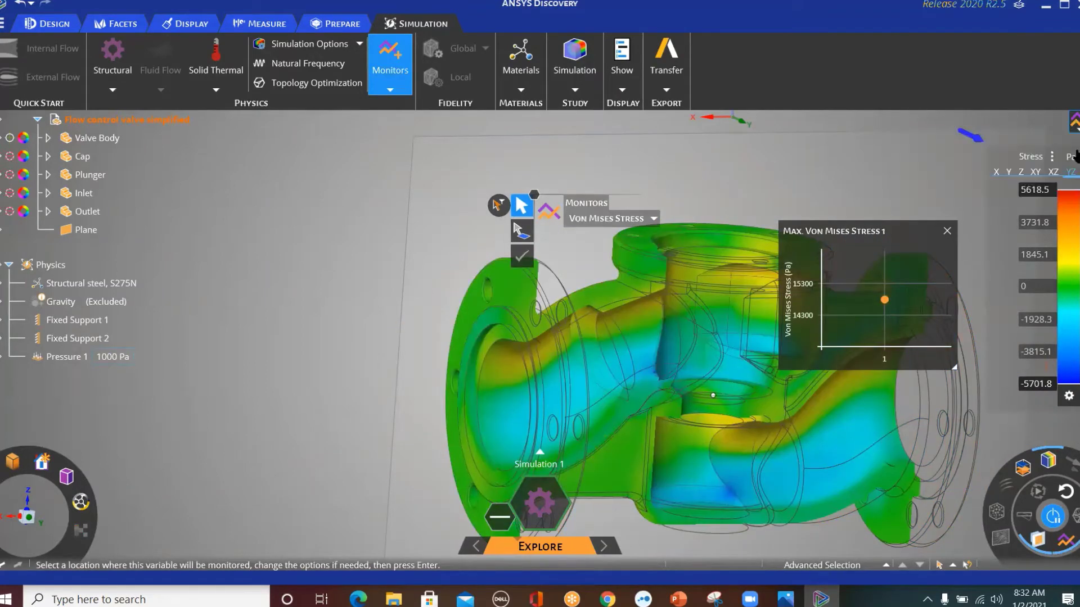
- Show the Von Mises Stress contour and mark the minimum and maximum stress locations
{"action": "left_click", "coordinate": [1038, 157]}
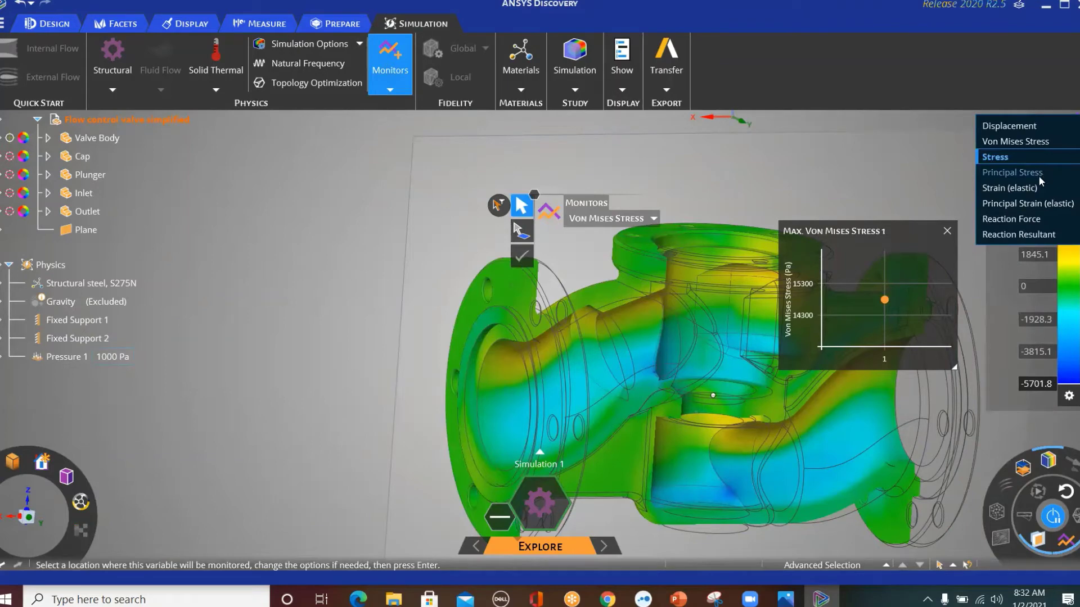
{"action": "left_click", "coordinate": [1001, 142]}
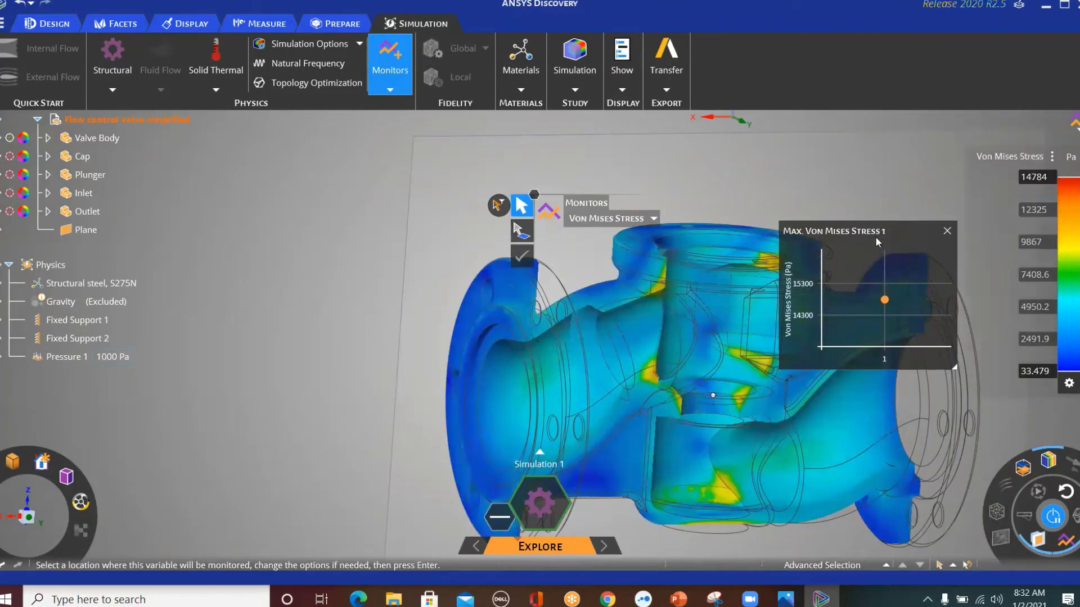
{"action": "left_click_drag", "start_coordinate": [875, 236], "coordinate": [914, 123]}
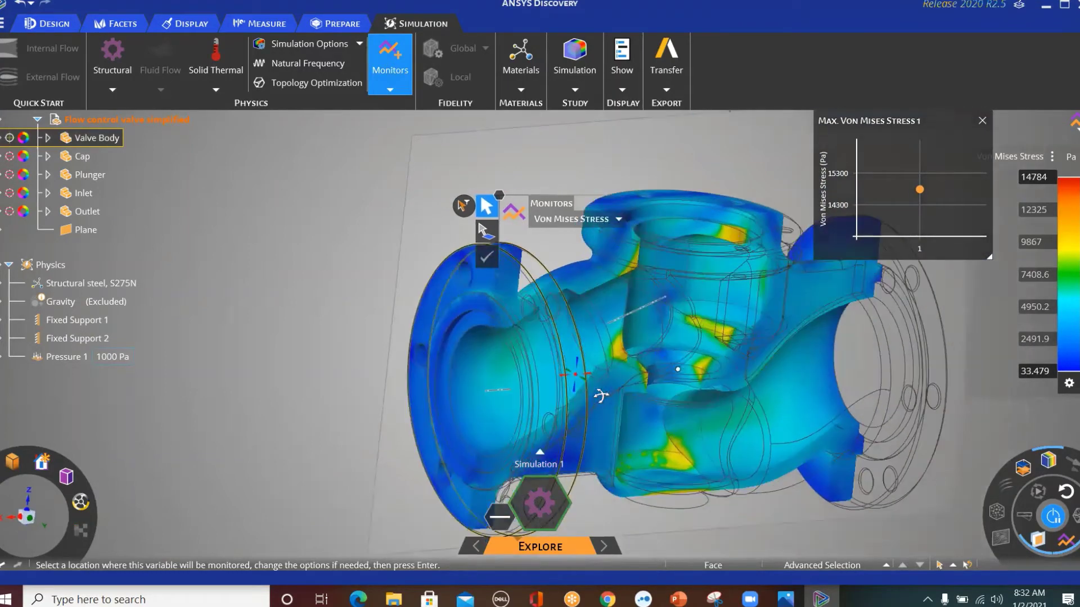
{"action": "left_click", "coordinate": [1069, 384]}
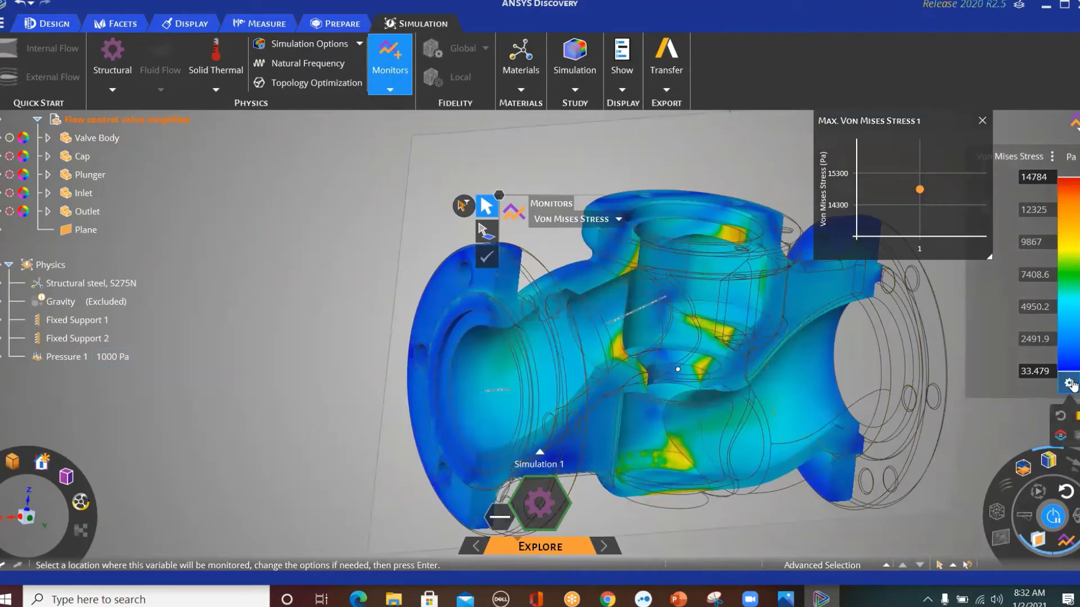
{"action": "left_click", "coordinate": [1060, 440]}
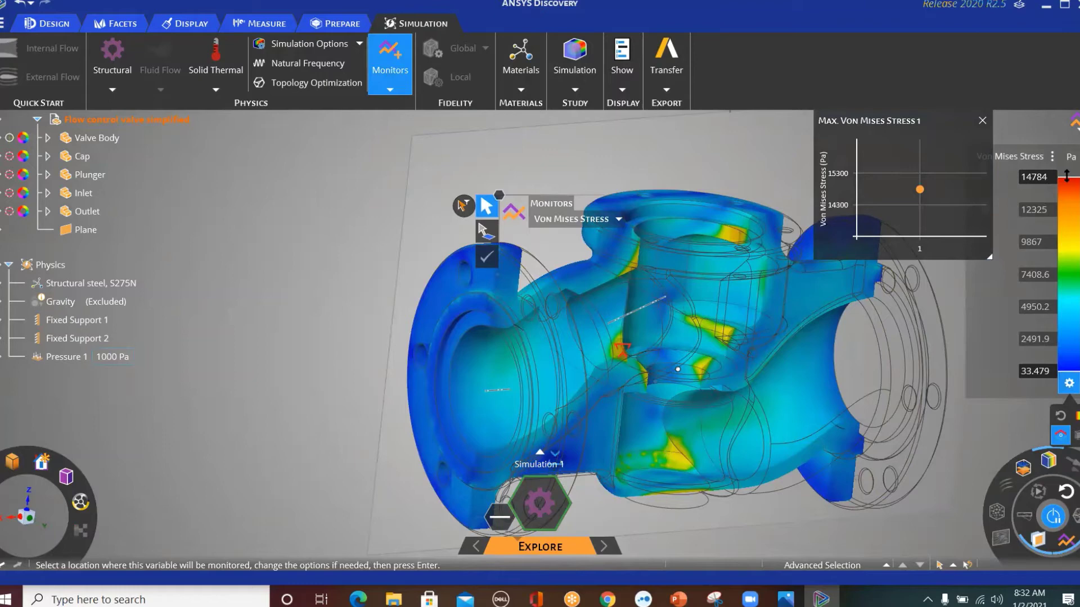
- Inspect the 14784 Pa peak stress hot spot around the inner passage openings, then exit Monitors
{"action": "mouse_move", "coordinate": [1064, 179]}
{"action": "left_mouse_down"}
{"action": "mouse_move", "coordinate": [1063, 225]}
{"action": "mouse_move", "coordinate": [1060, 142]}
{"action": "mouse_move", "coordinate": [1063, 219]}
{"action": "mouse_move", "coordinate": [1062, 164]}
{"action": "left_mouse_up"}
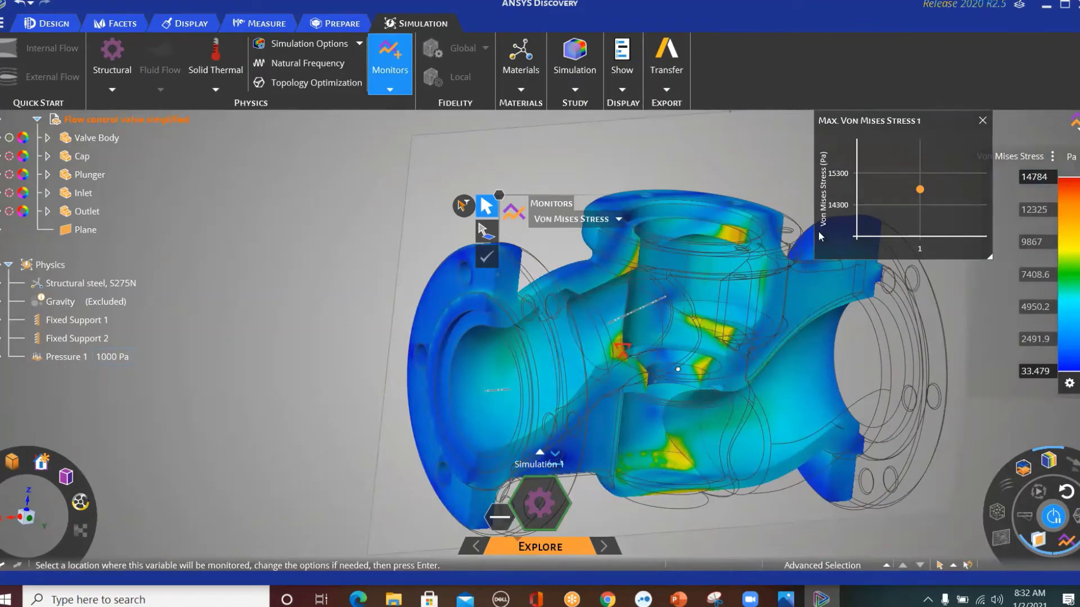
{"action": "middle_click_drag", "start_coordinate": [248, 265], "coordinate": [105, 282]}
{"action": "middle_click_drag", "start_coordinate": [502, 345], "coordinate": [591, 282]}
{"action": "scroll", "coordinate": [611, 273], "scroll_direction": "up", "scroll_amount": 5}
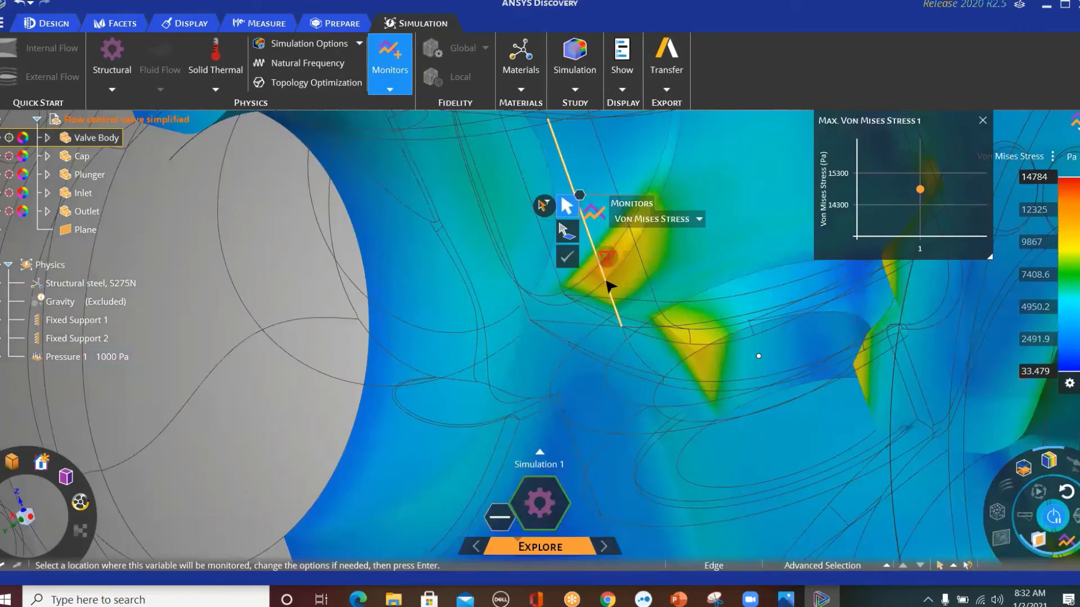
{"action": "scroll", "coordinate": [612, 276], "scroll_direction": "down", "scroll_amount": 5}
{"action": "mouse_move", "coordinate": [921, 189]}
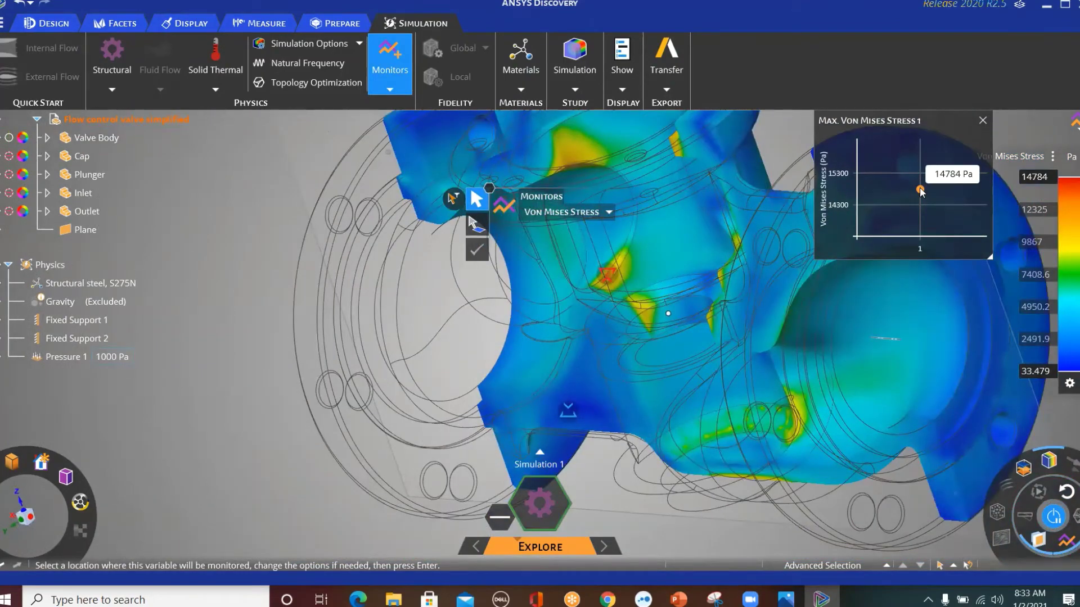
{"action": "scroll", "coordinate": [738, 142], "scroll_direction": "down", "scroll_amount": 5}
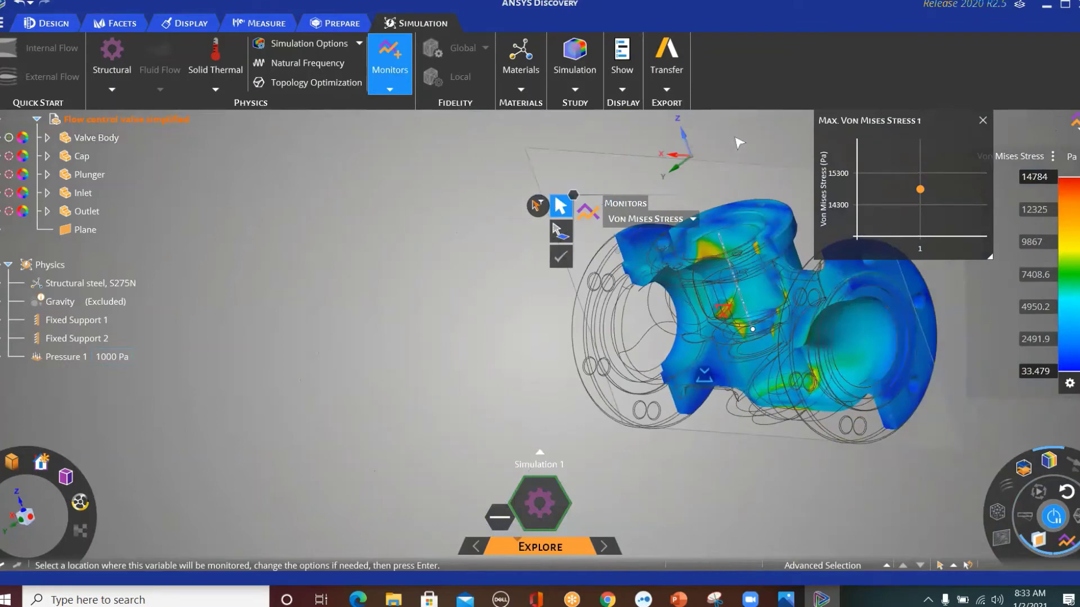
{"action": "middle_click_drag", "start_coordinate": [738, 143], "coordinate": [590, 168]}
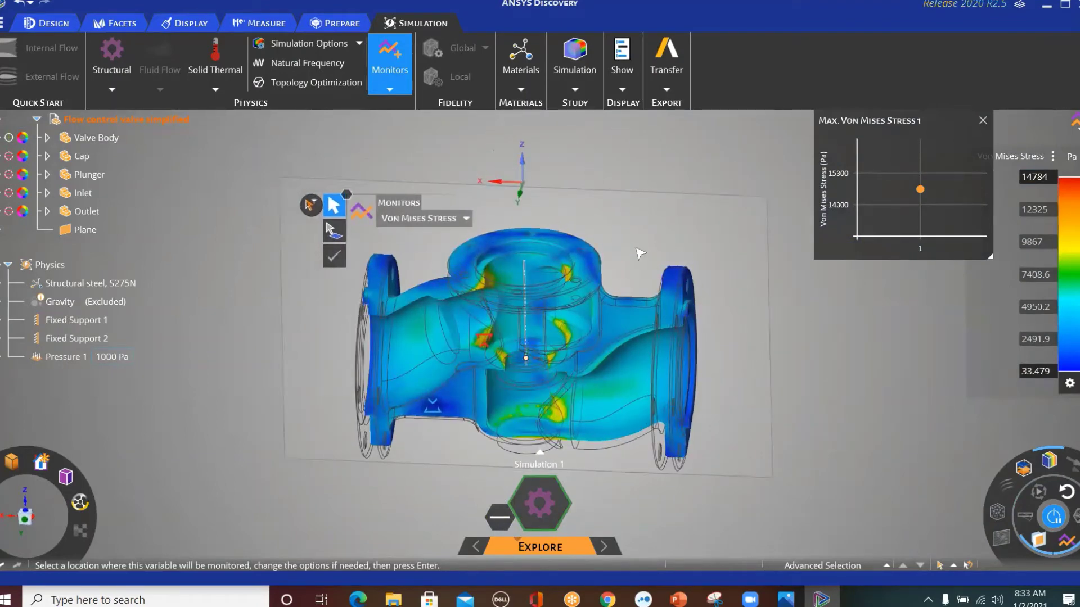
{"action": "mouse_move", "coordinate": [687, 144]}
{"action": "middle_mouse_down"}
{"action": "mouse_move", "coordinate": [682, 166]}
{"action": "mouse_move", "coordinate": [655, 180]}
{"action": "middle_mouse_up"}
{"action": "scroll", "coordinate": [222, 366], "scroll_direction": "up", "scroll_amount": 2}
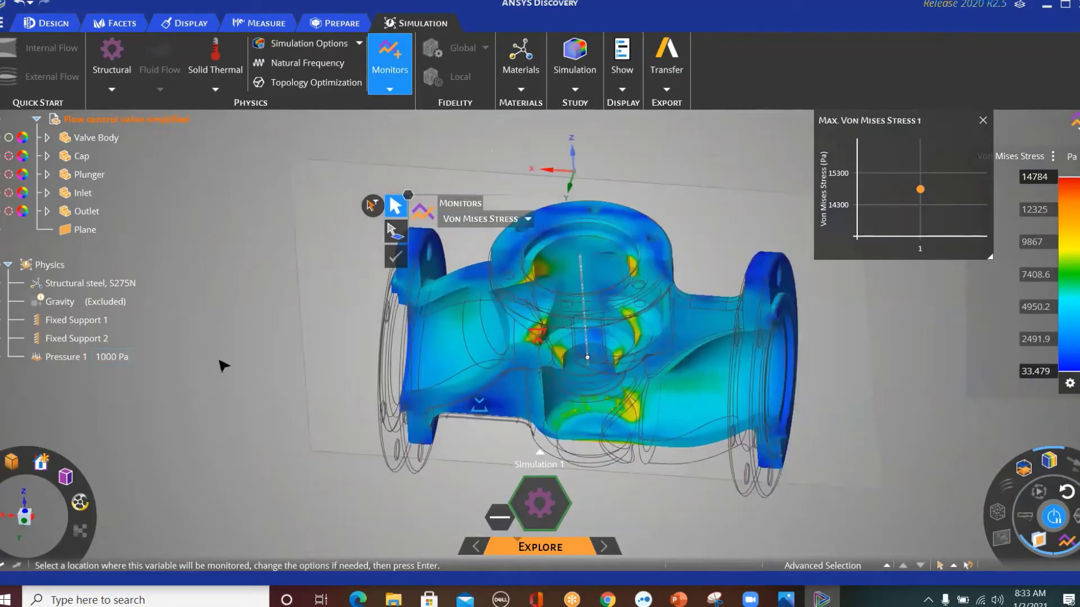
{"action": "key", "text": "Escape"}
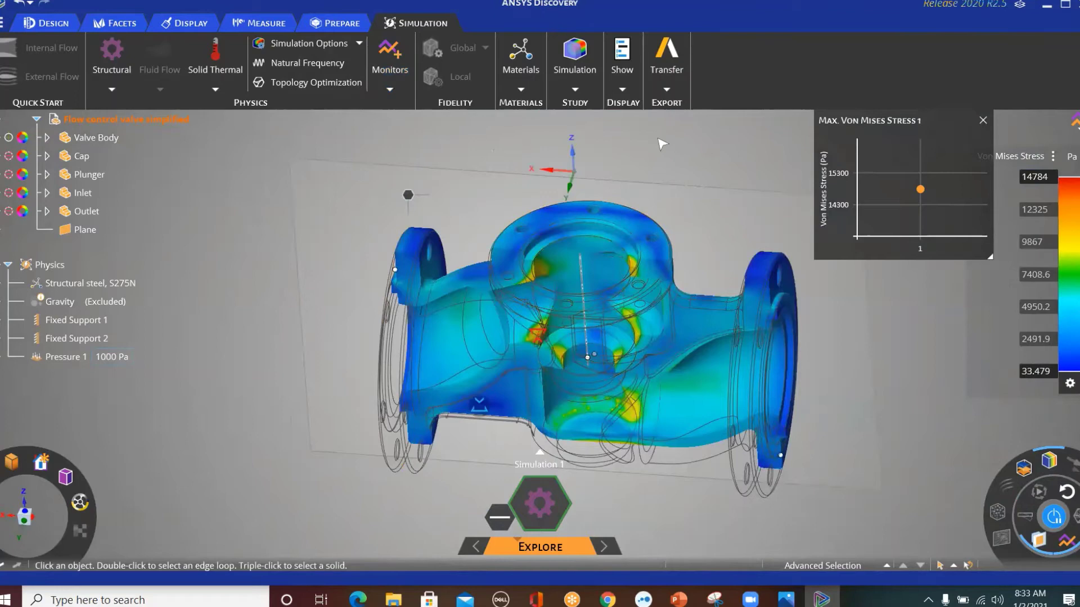
{"action": "scroll", "coordinate": [709, 291], "scroll_direction": "up", "scroll_amount": 3}
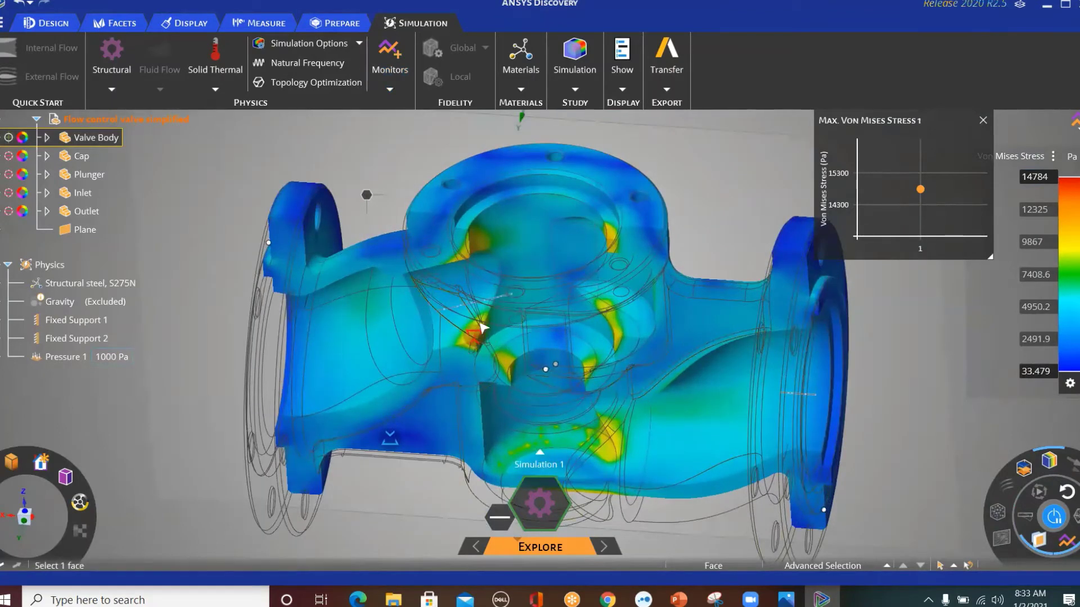
- Show the valve solid and opaque, and resize the inner bore round to 6 mm
{"action": "left_click", "coordinate": [1059, 523]}
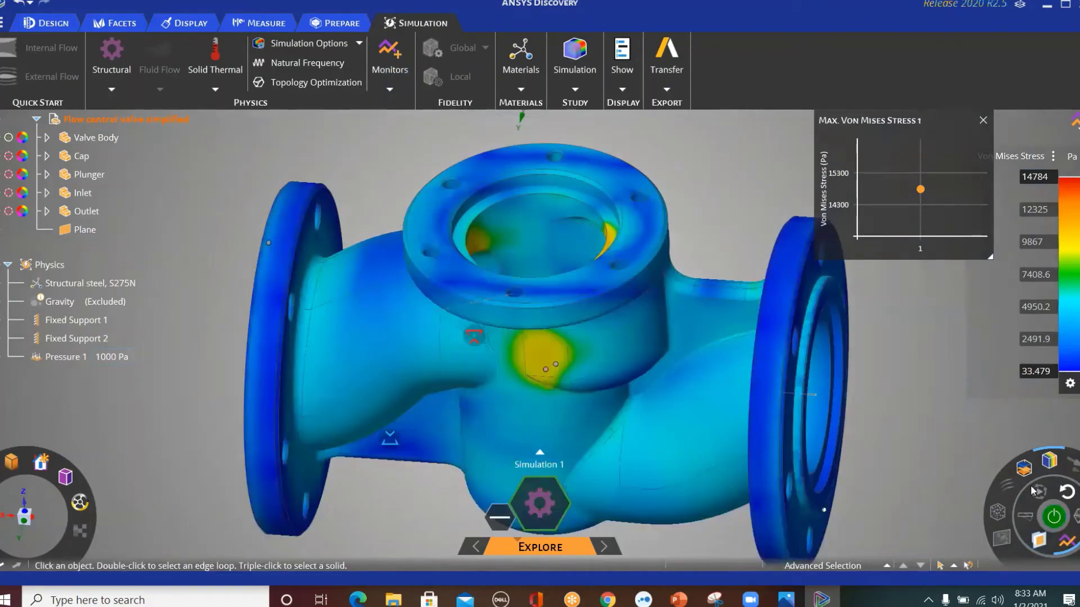
{"action": "middle_click_drag", "start_coordinate": [550, 369], "coordinate": [492, 349]}
{"action": "scroll", "coordinate": [597, 234], "scroll_direction": "up", "scroll_amount": 5}
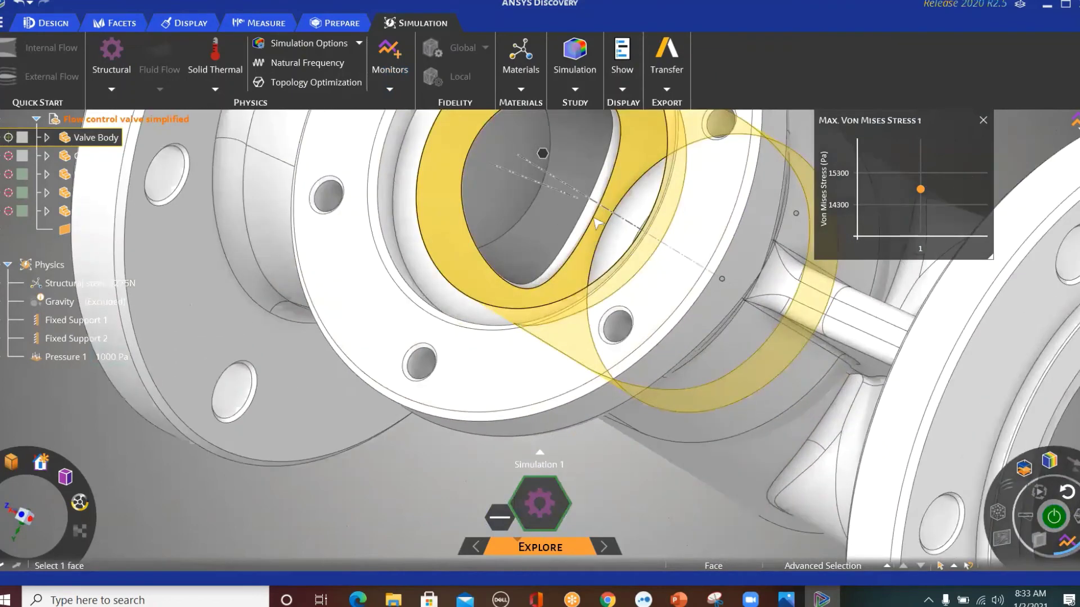
{"action": "left_click", "coordinate": [588, 224]}
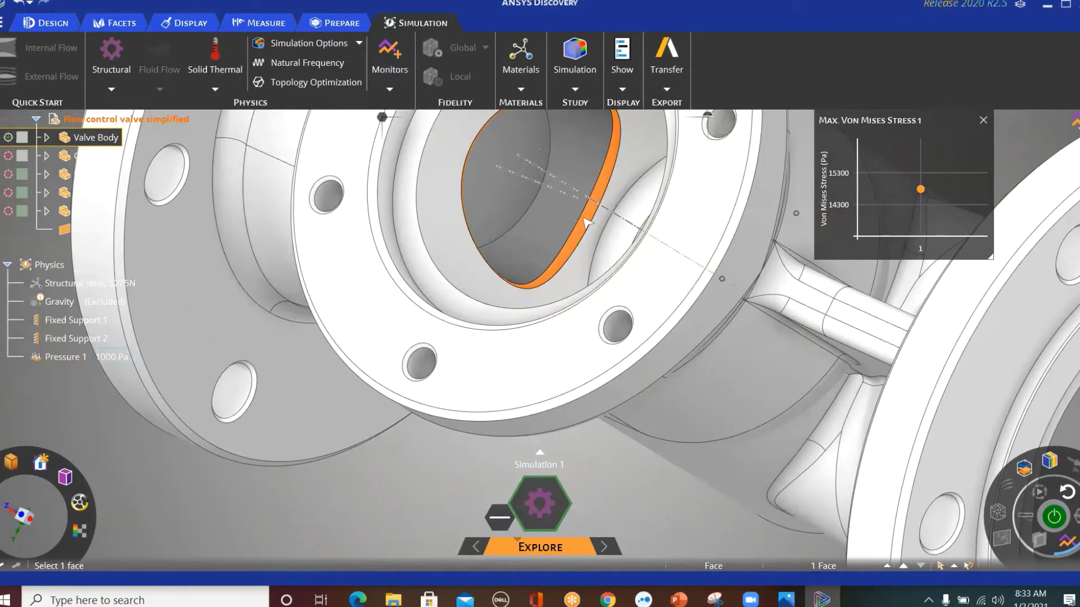
{"action": "key", "text": "p"}
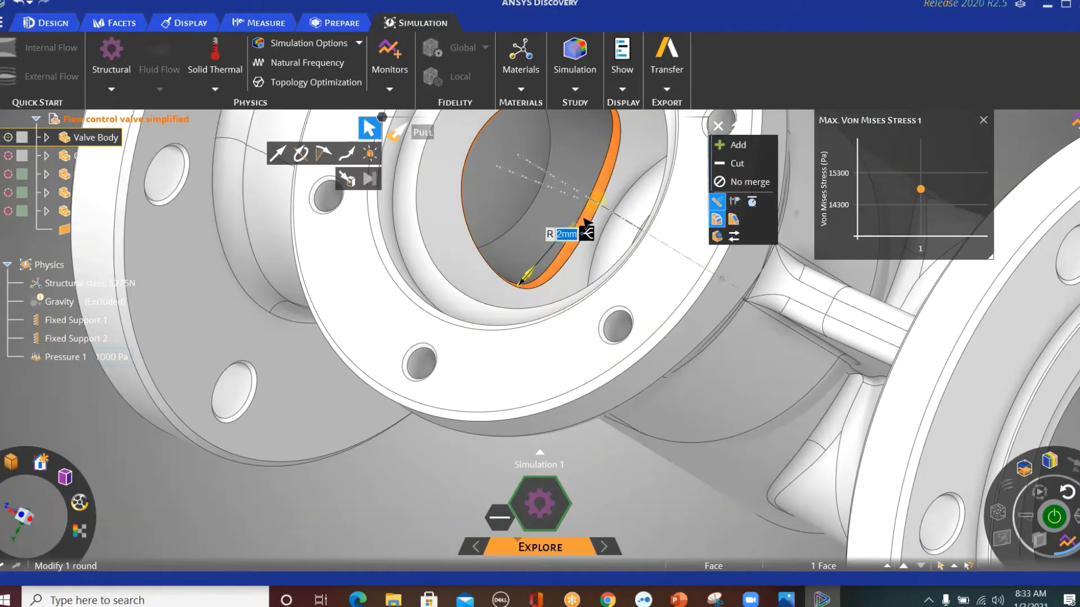
{"action": "type", "text": "6"}
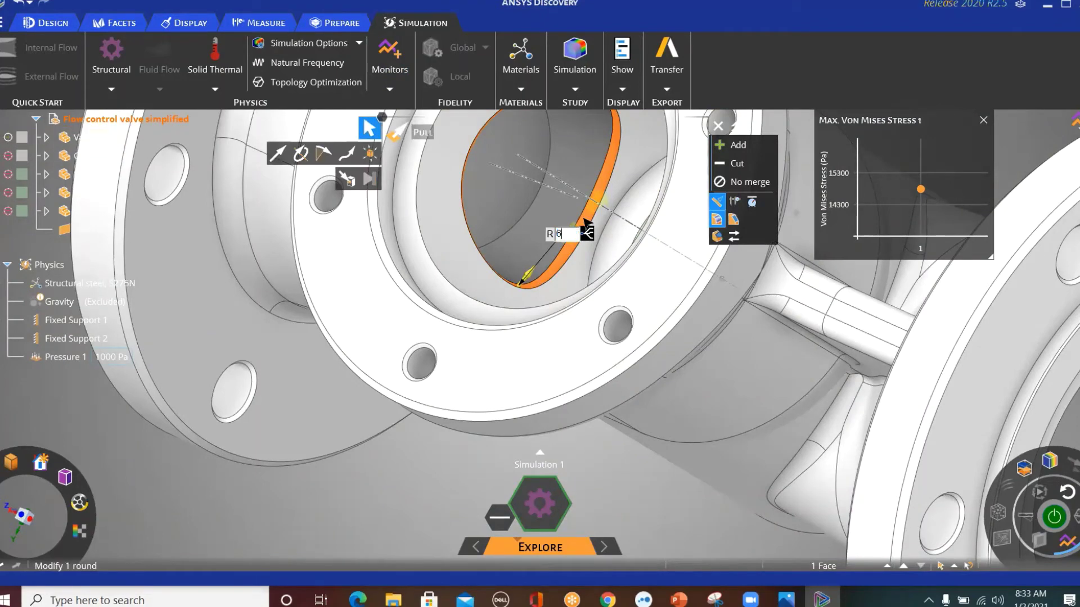
{"action": "key", "text": "Escape"}
{"action": "type", "text": "6"}
{"action": "key", "text": "Return"}
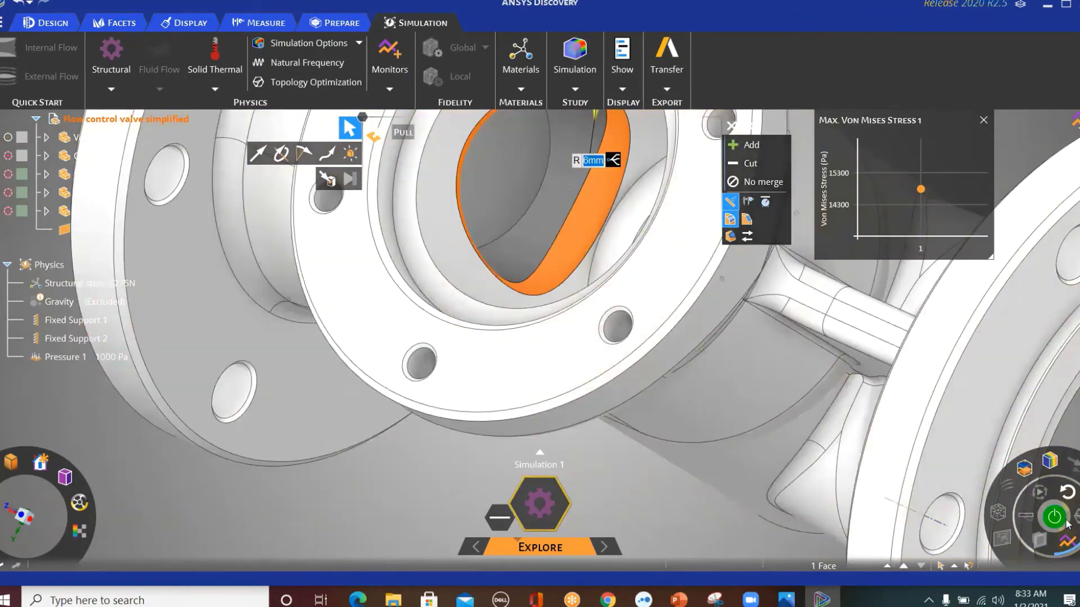
- Read the second Max. Von Mises Stress 1 point of 13679 Pa after re-solving
{"action": "scroll", "coordinate": [657, 485], "scroll_direction": "up", "scroll_amount": 2}
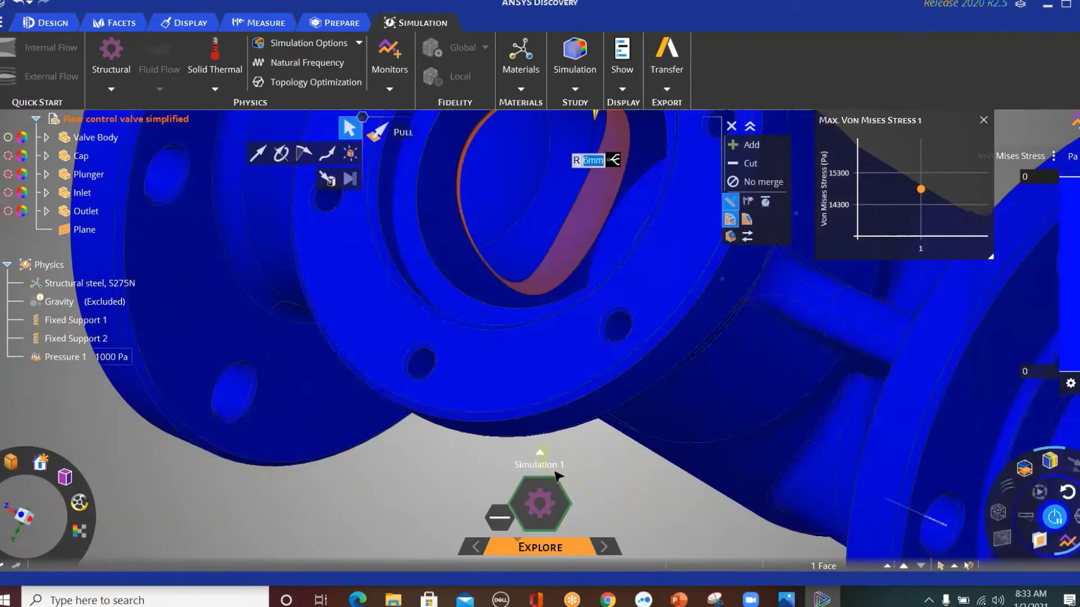
{"action": "scroll", "coordinate": [658, 482], "scroll_direction": "down", "scroll_amount": 3}
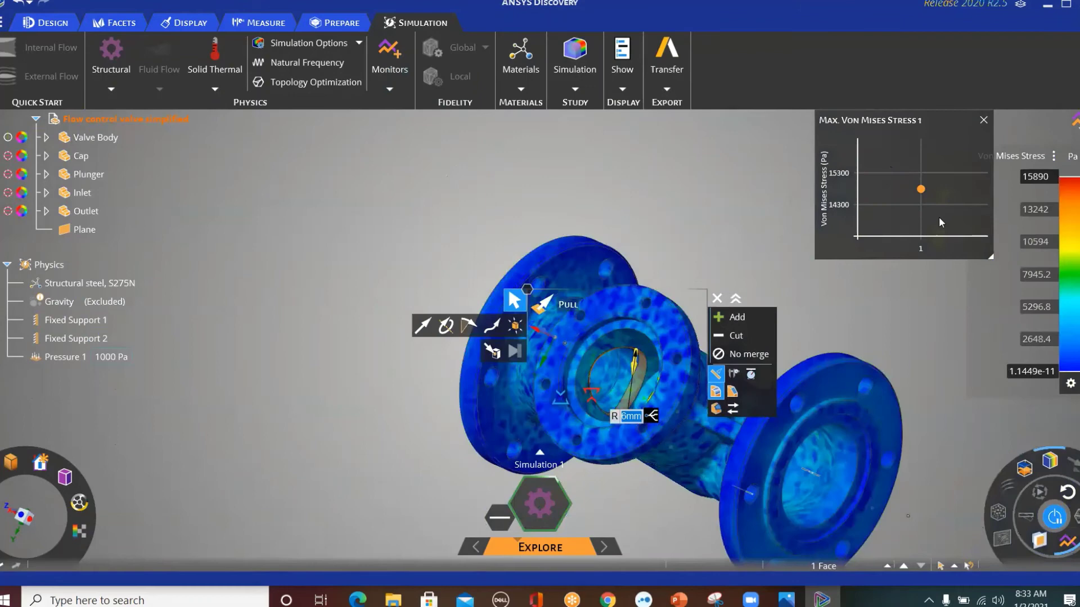
{"action": "middle_click_drag", "start_coordinate": [759, 311], "coordinate": [771, 290]}
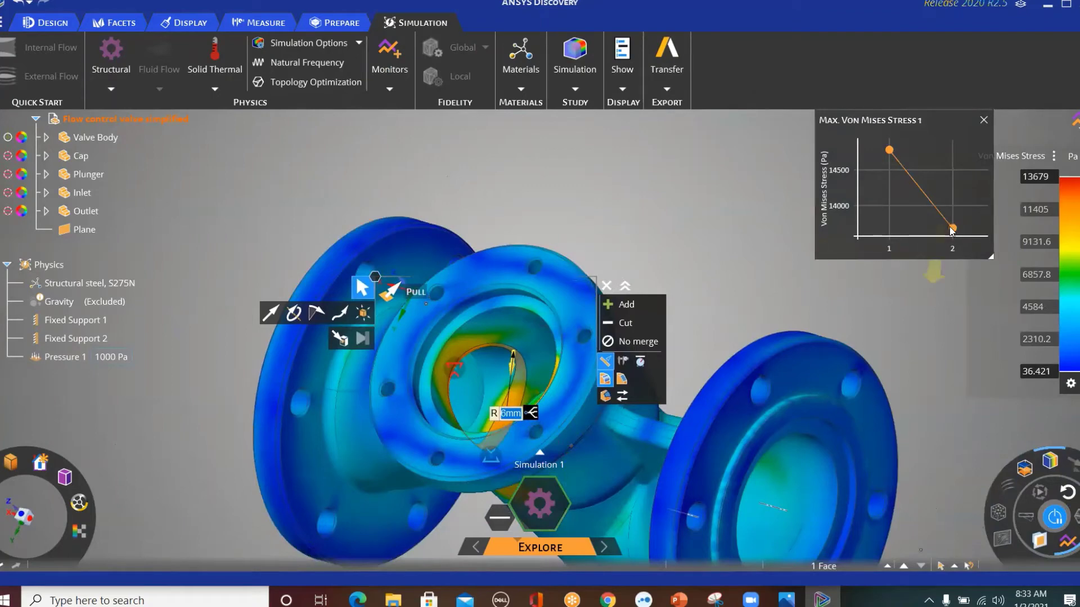
{"action": "mouse_move", "coordinate": [952, 227]}
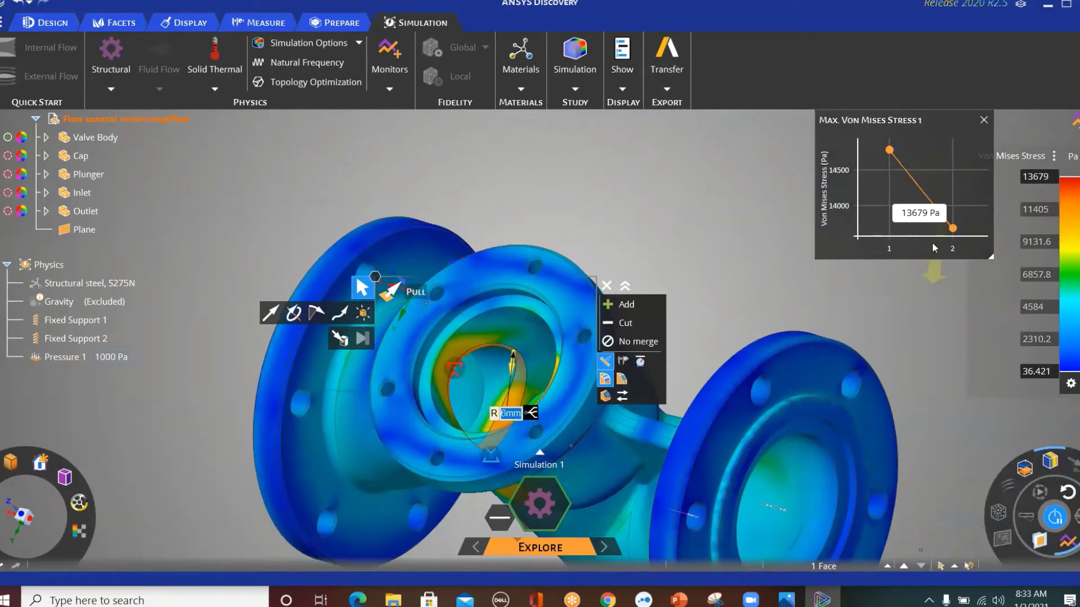
{"action": "scroll", "coordinate": [689, 285], "scroll_direction": "up", "scroll_amount": 2}
{"action": "scroll", "coordinate": [689, 286], "scroll_direction": "down", "scroll_amount": 4}
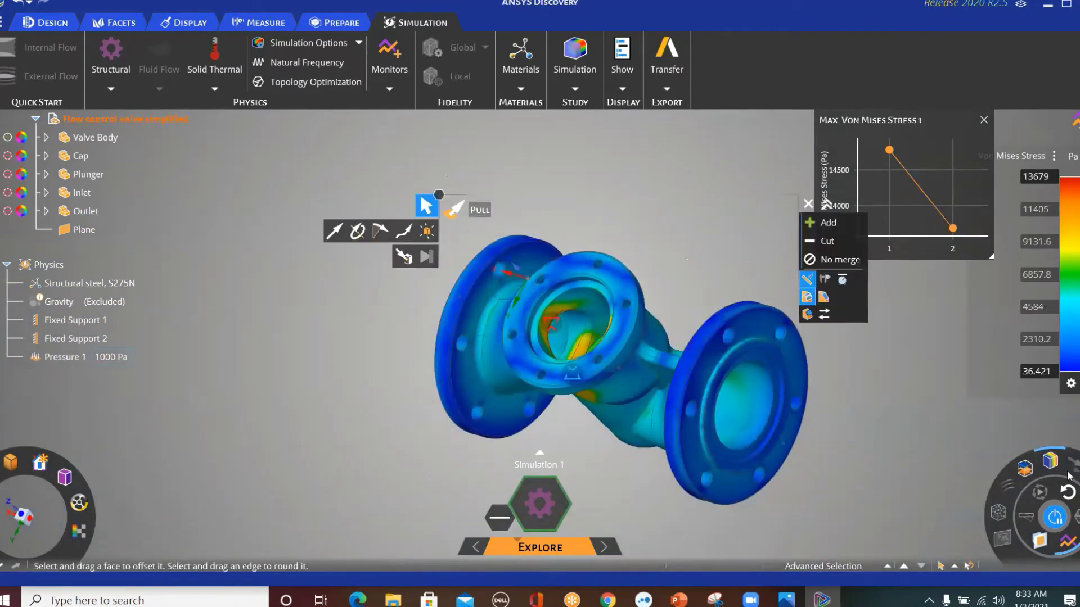
- Pause the simulation and change the valve material from Structural steel, S275N to Concrete
{"action": "left_click", "coordinate": [1062, 517]}
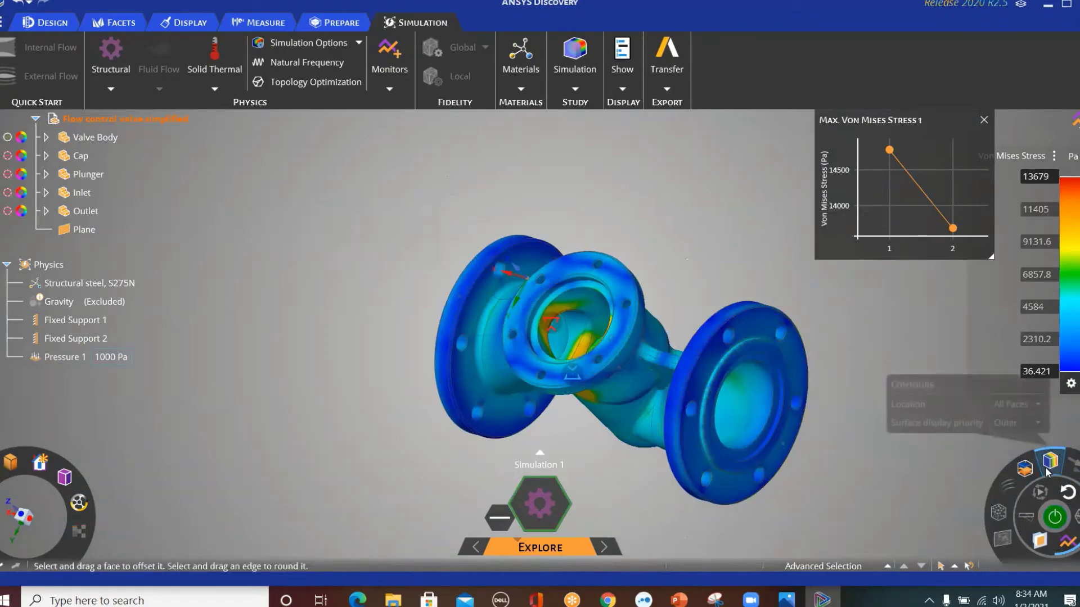
{"action": "left_click", "coordinate": [1047, 472]}
{"action": "left_click", "coordinate": [769, 304]}
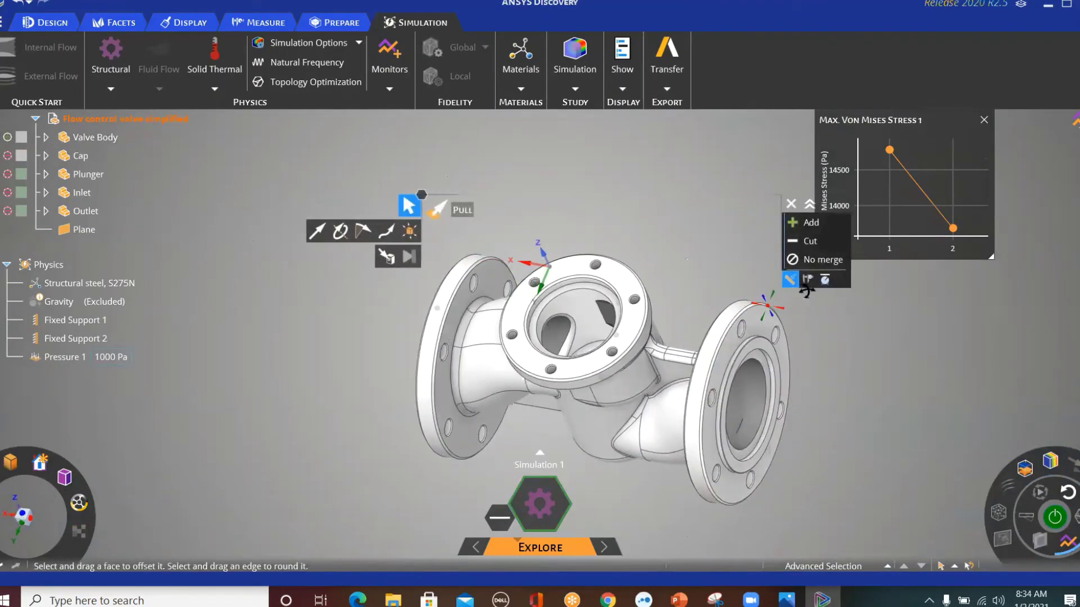
{"action": "left_click", "coordinate": [83, 288]}
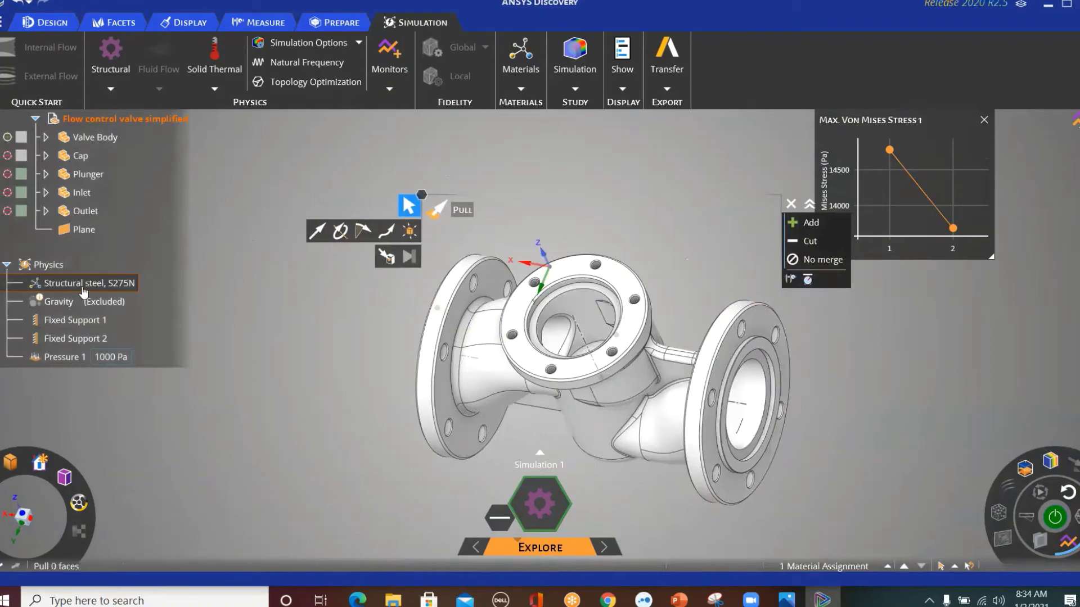
{"action": "left_click", "coordinate": [83, 290]}
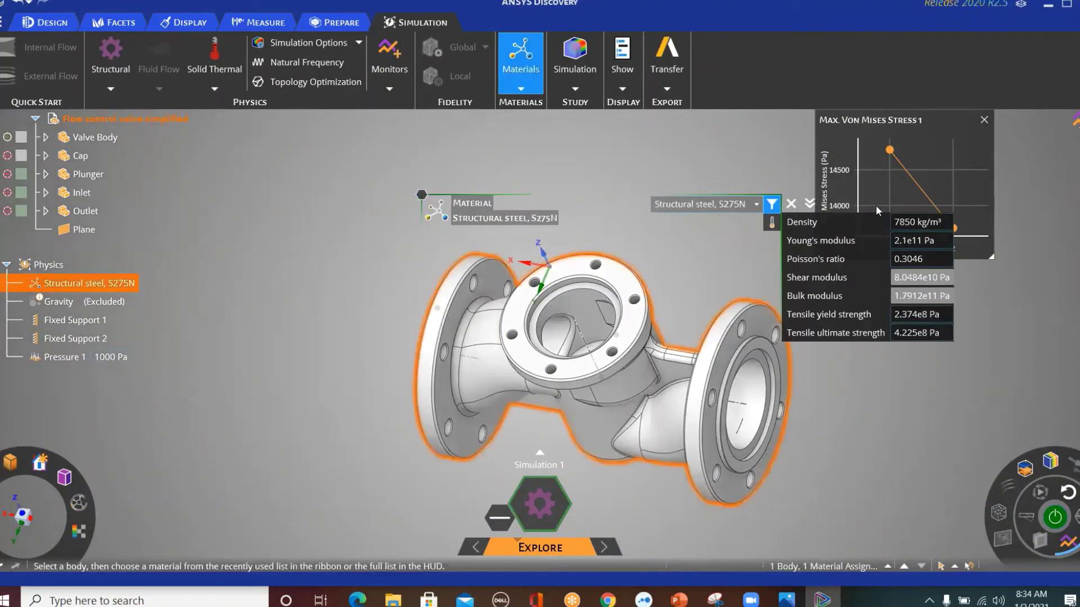
{"action": "left_click", "coordinate": [756, 204]}
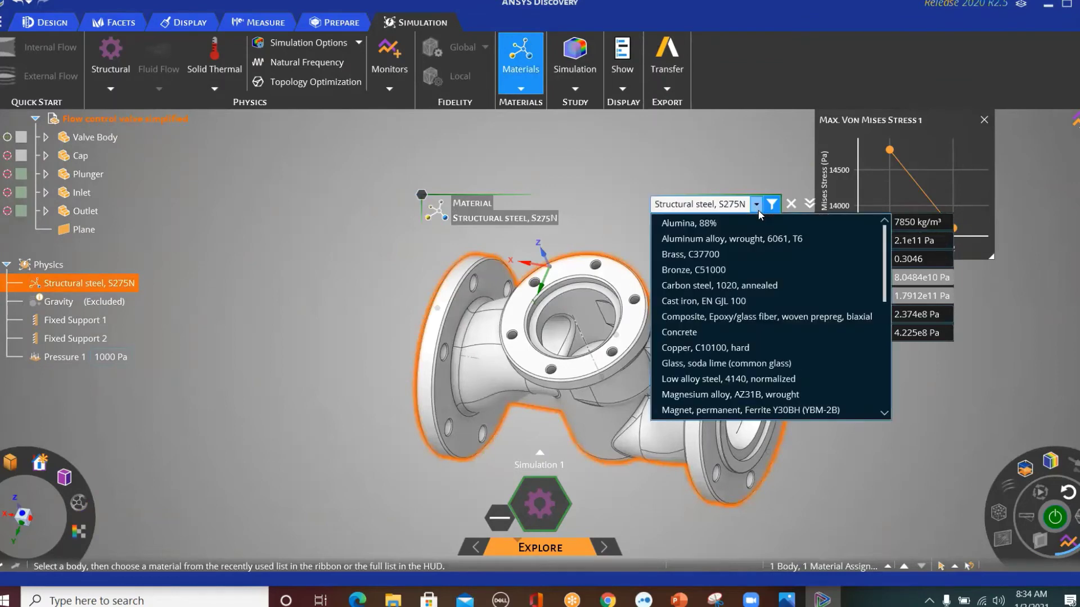
{"action": "left_click", "coordinate": [723, 332]}
{"action": "left_click", "coordinate": [900, 447]}
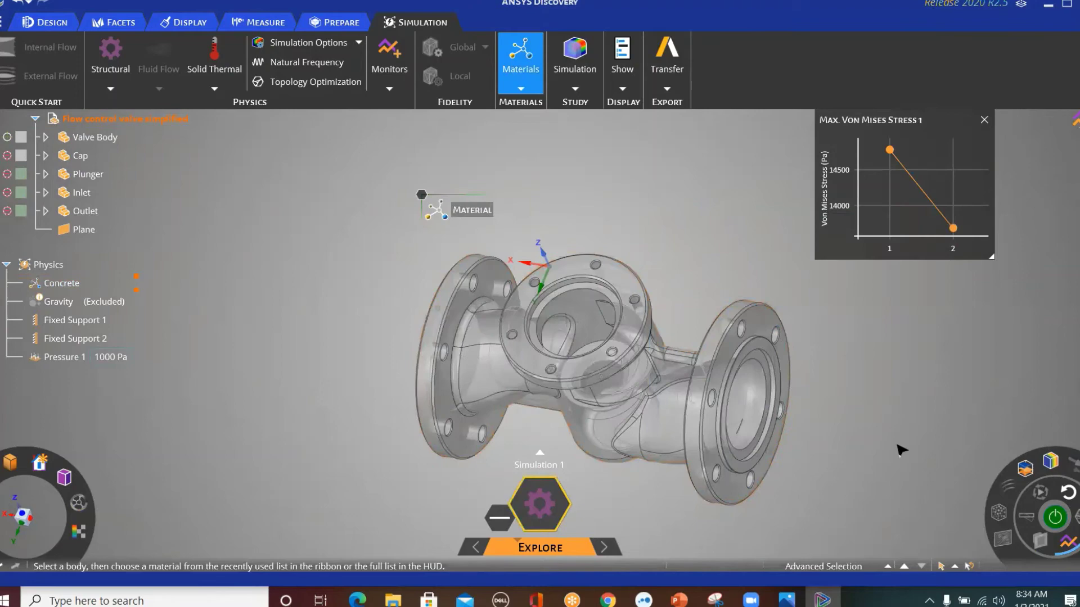
{"action": "key", "text": "Escape"}
- Resume the simulation and read the third stress value of 13620 Pa
{"action": "left_click", "coordinate": [1058, 513]}
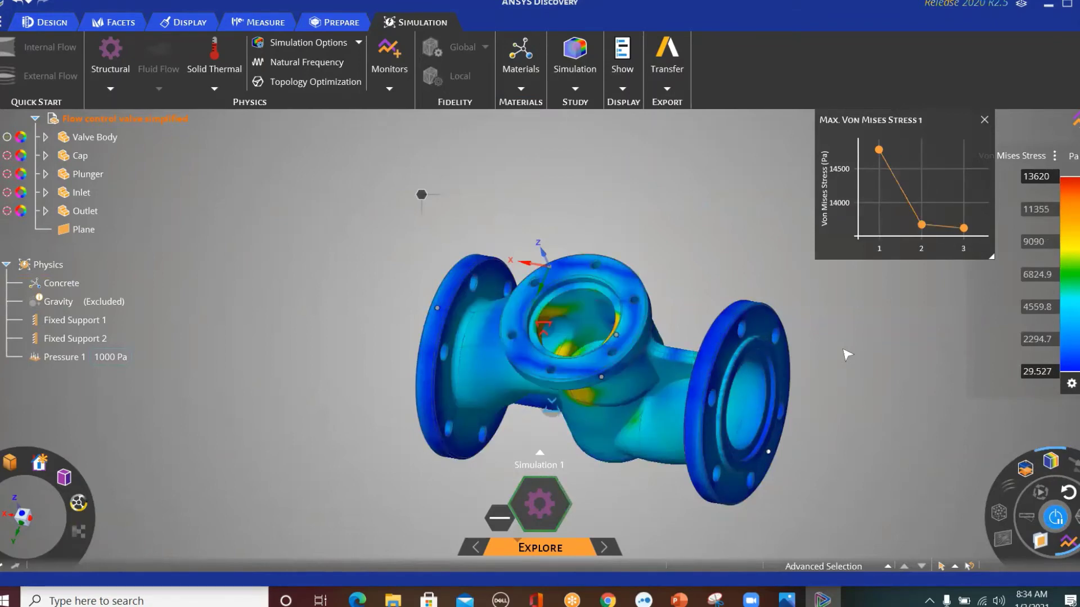
{"action": "mouse_move", "coordinate": [965, 235]}
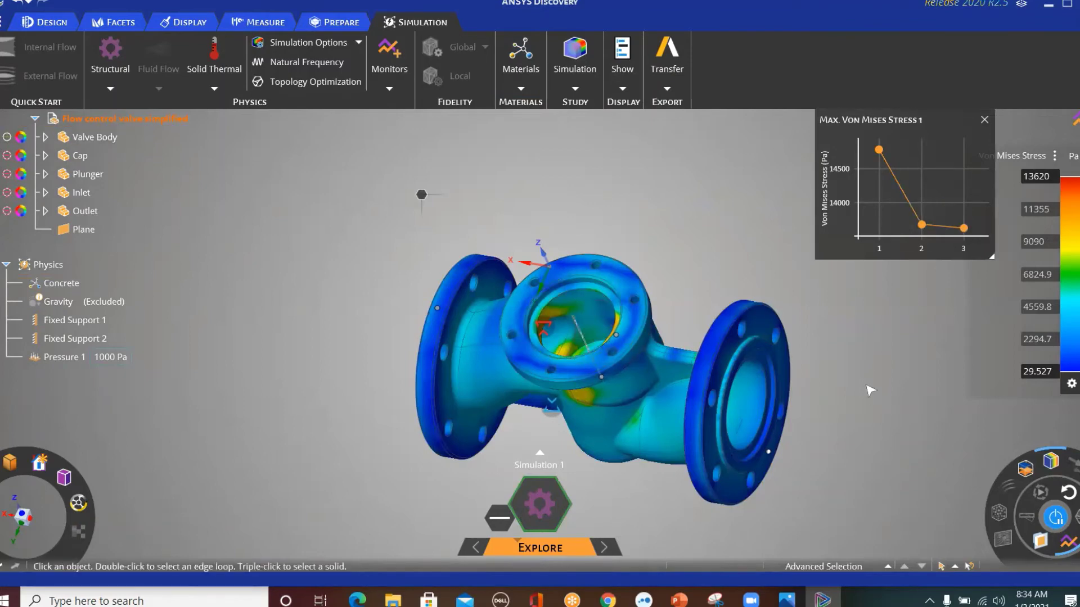
{"action": "middle_click_drag", "start_coordinate": [871, 390], "coordinate": [267, 304]}
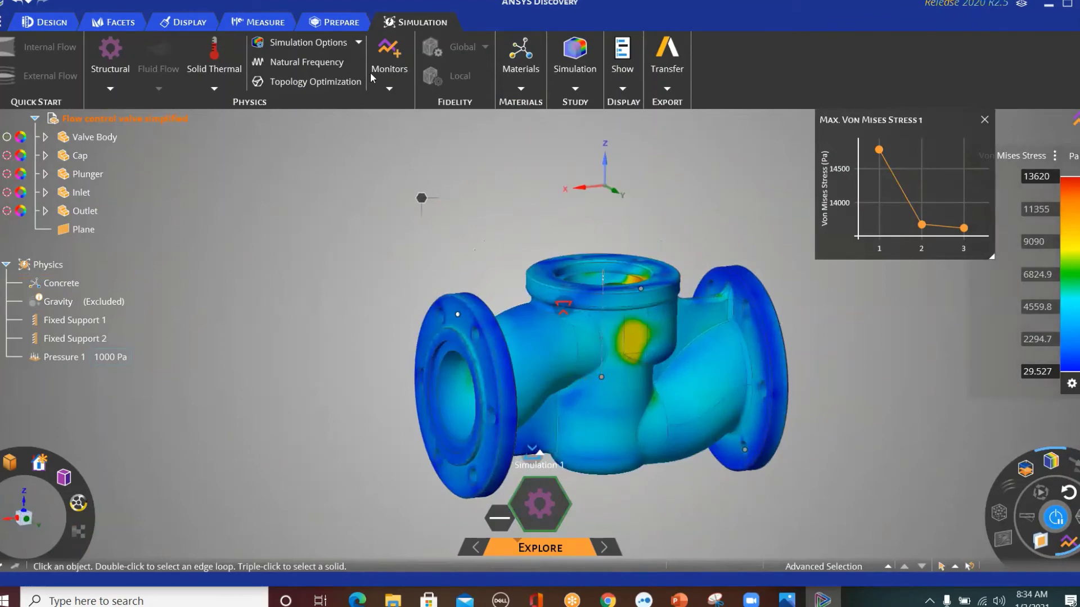
- Add a Max. Displacement 2 monitor reading 7.1113e-8 m and close its chart panel
{"action": "left_click", "coordinate": [389, 88]}
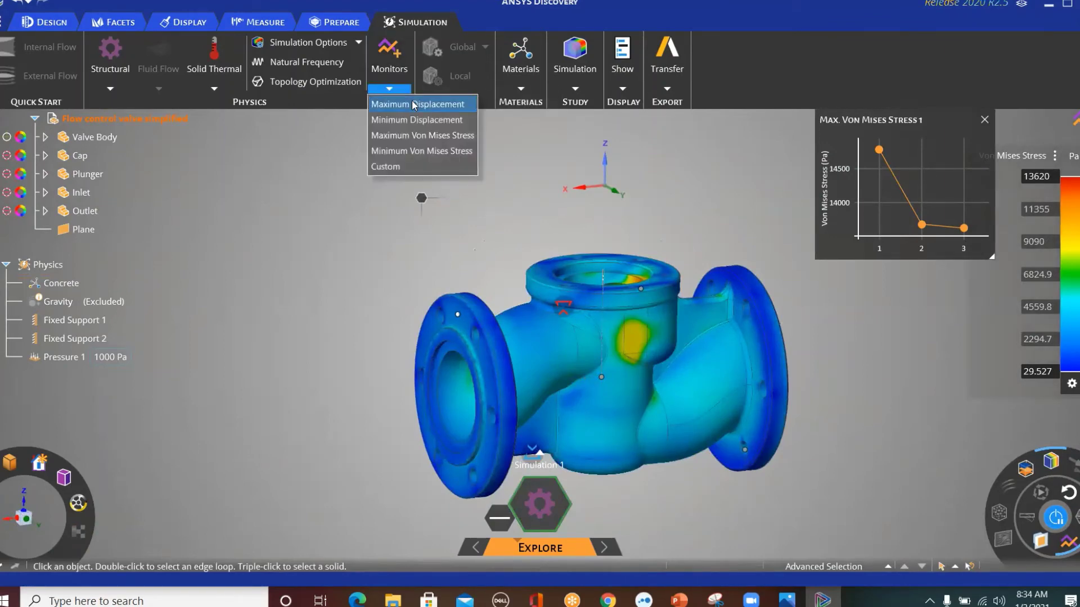
{"action": "left_click", "coordinate": [413, 105]}
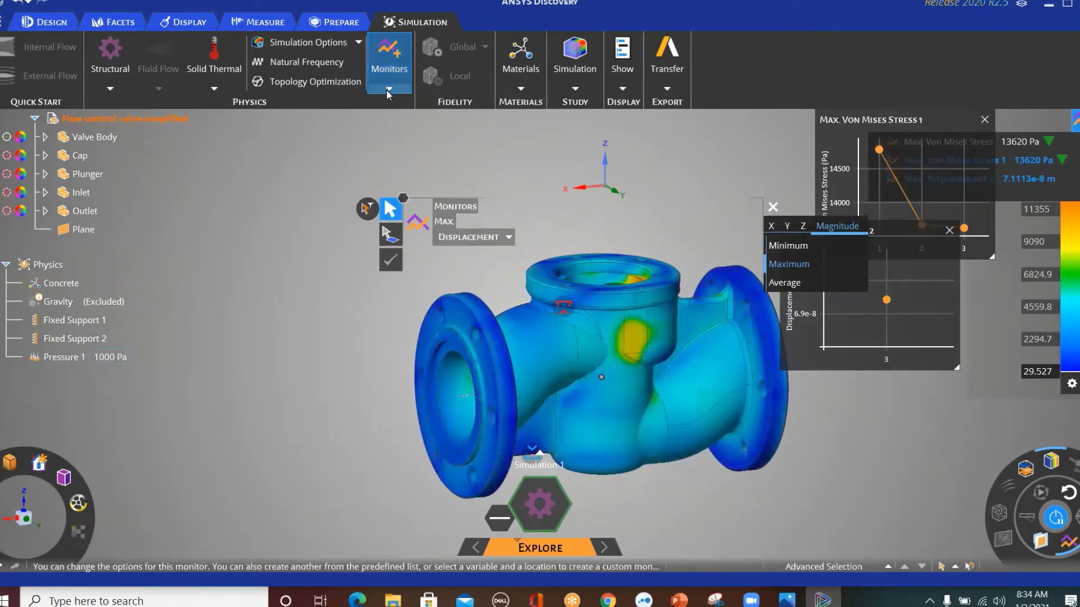
{"action": "left_click", "coordinate": [386, 90]}
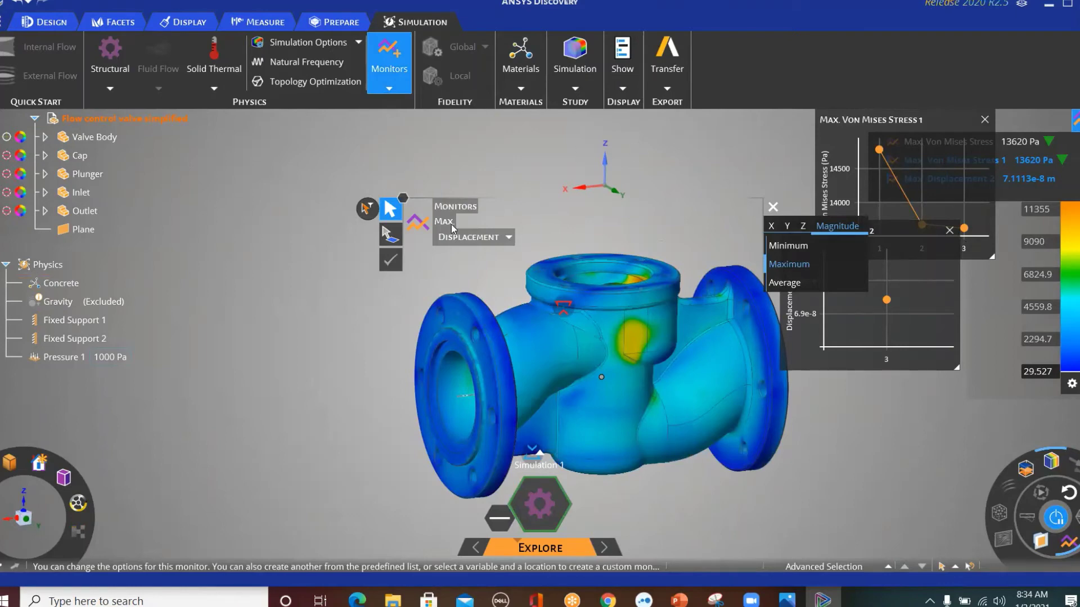
{"action": "left_click", "coordinate": [850, 409]}
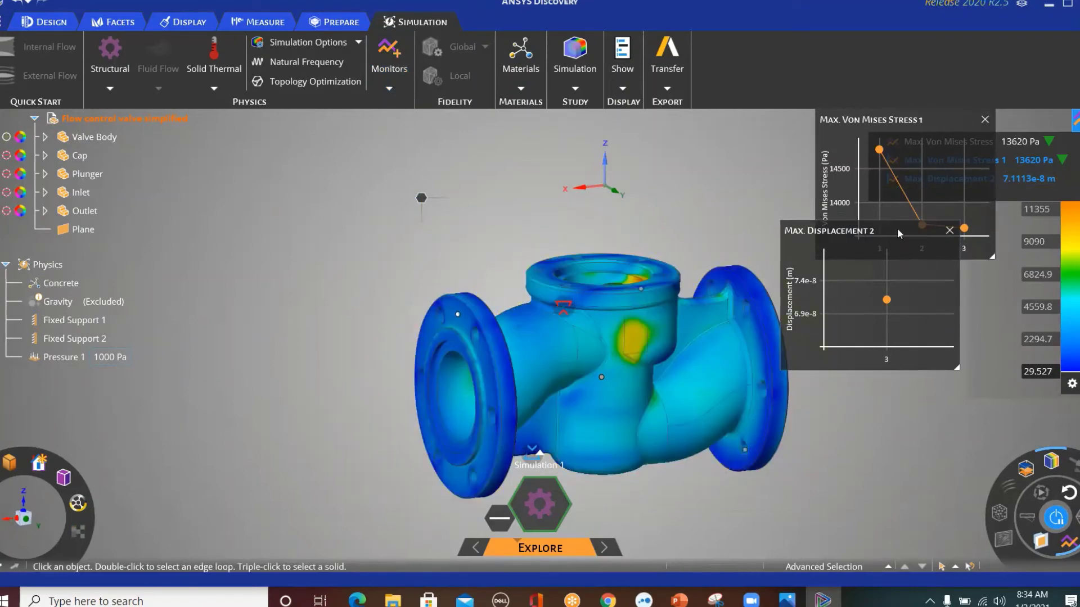
{"action": "left_click_drag", "start_coordinate": [896, 228], "coordinate": [909, 326]}
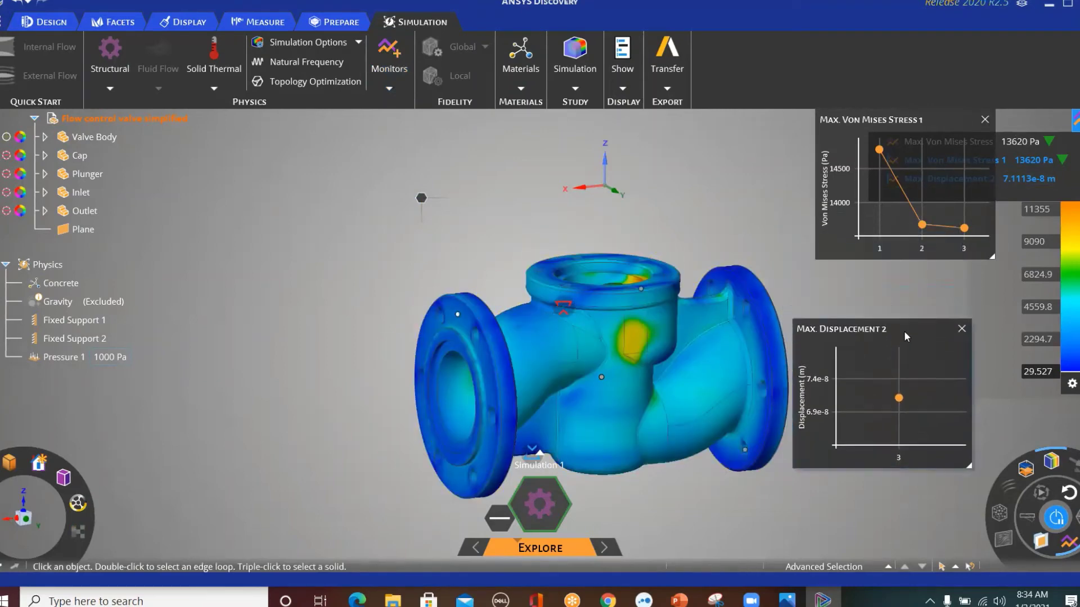
{"action": "left_click", "coordinate": [962, 329]}
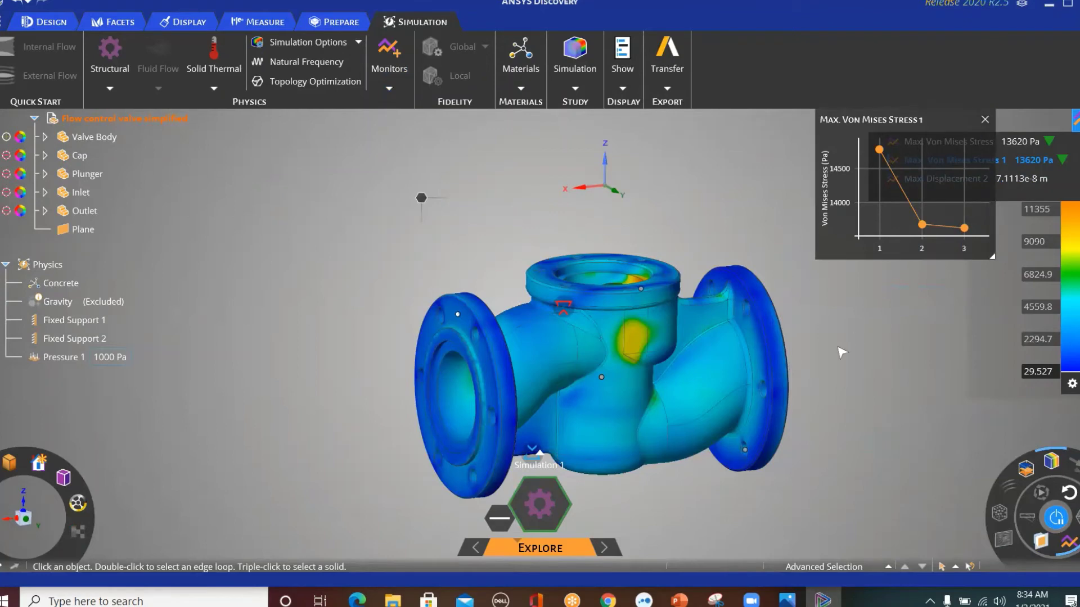
{"action": "middle_click_drag", "start_coordinate": [840, 352], "coordinate": [87, 385]}
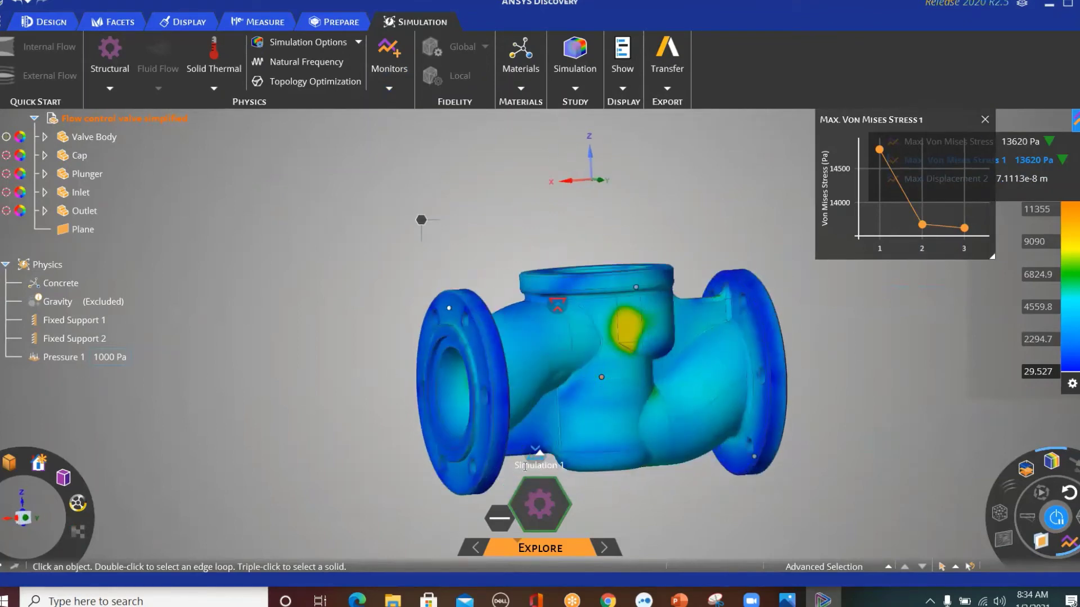
- Increase the Fidelity slider so the stresses re-solve, adding a fourth monitor point of 13513 Pa
{"action": "scroll", "coordinate": [886, 515], "scroll_direction": "up", "scroll_amount": 2}
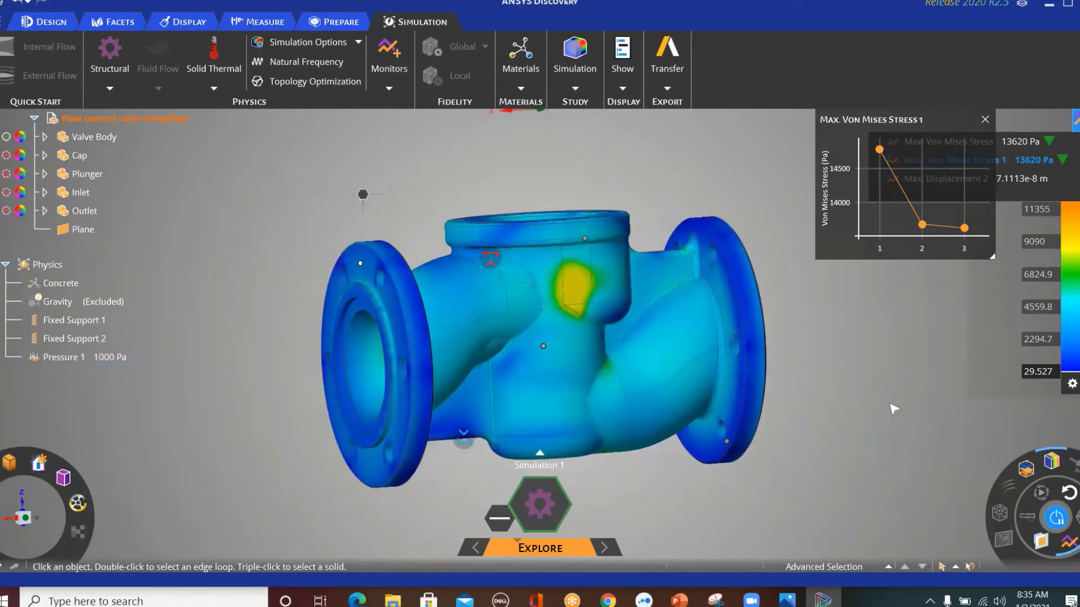
{"action": "mouse_move", "coordinate": [514, 549]}
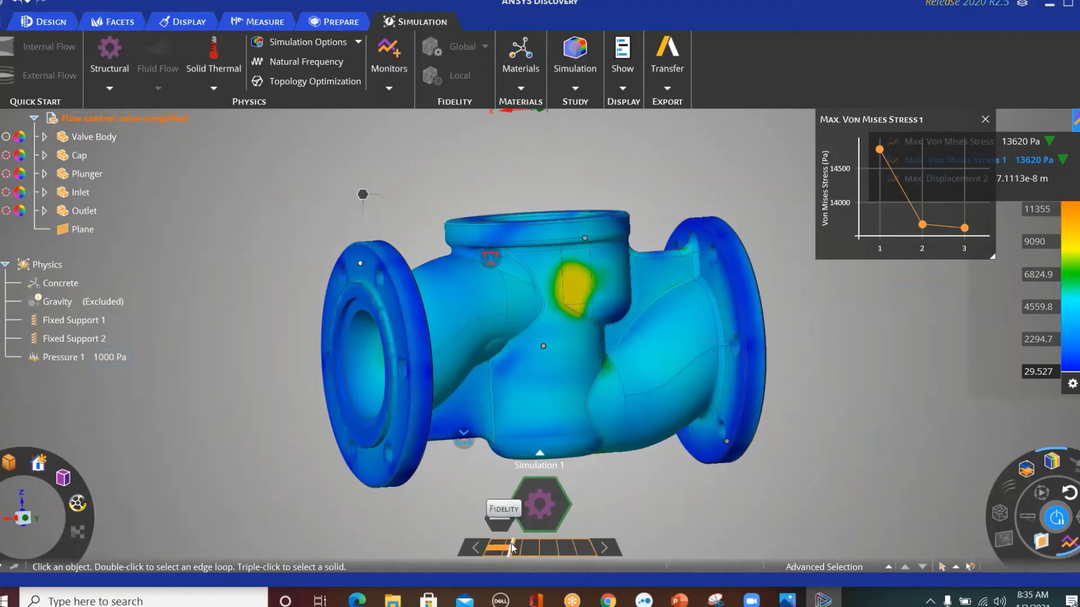
{"action": "left_click_drag", "start_coordinate": [513, 548], "coordinate": [562, 554]}
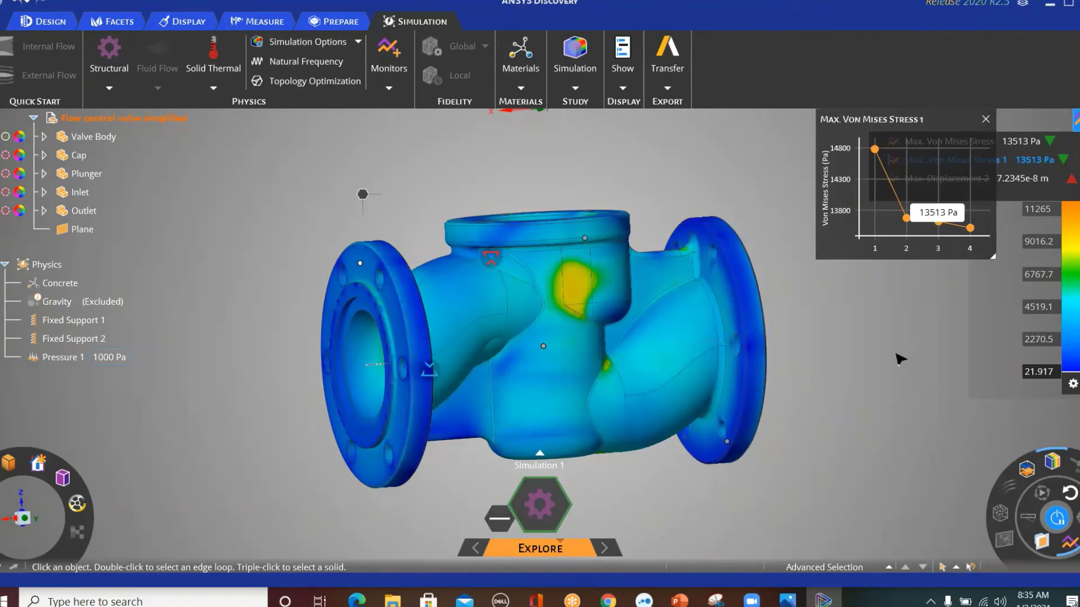
- Orbit and zoom around the valve's top opening and left flange to inspect the updated stresses
{"action": "middle_click_drag", "start_coordinate": [899, 419], "coordinate": [860, 458]}
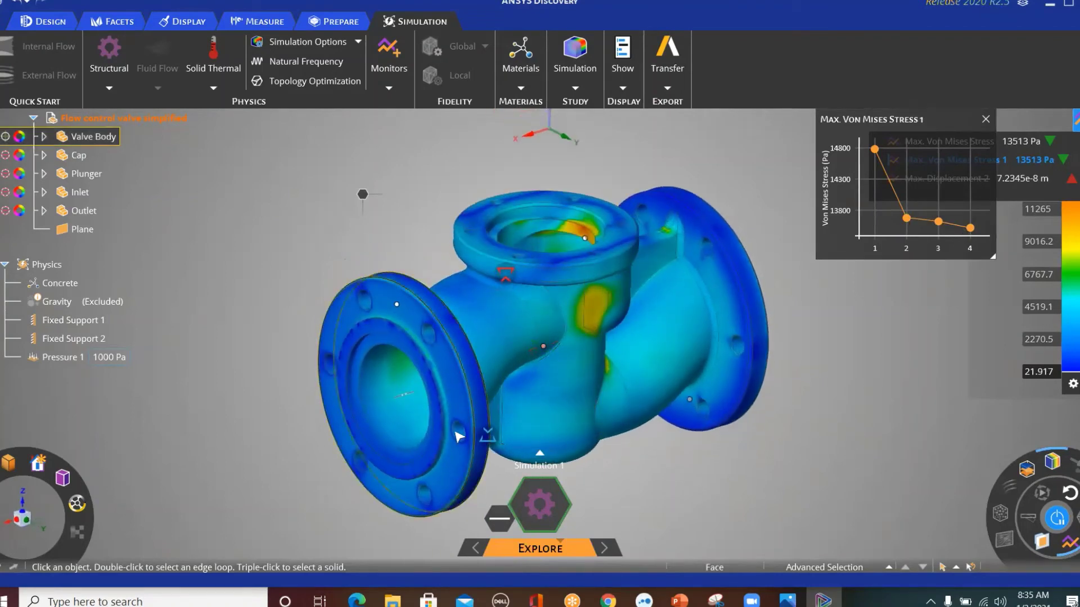
{"action": "scroll", "coordinate": [429, 371], "scroll_direction": "up", "scroll_amount": 6}
{"action": "mouse_move", "coordinate": [414, 349]}
{"action": "middle_mouse_down"}
{"action": "mouse_move", "coordinate": [446, 330]}
{"action": "mouse_move", "coordinate": [369, 330]}
{"action": "middle_mouse_up"}
{"action": "middle_click_drag", "start_coordinate": [441, 340], "coordinate": [487, 347]}
{"action": "scroll", "coordinate": [495, 345], "scroll_direction": "up", "scroll_amount": 5}
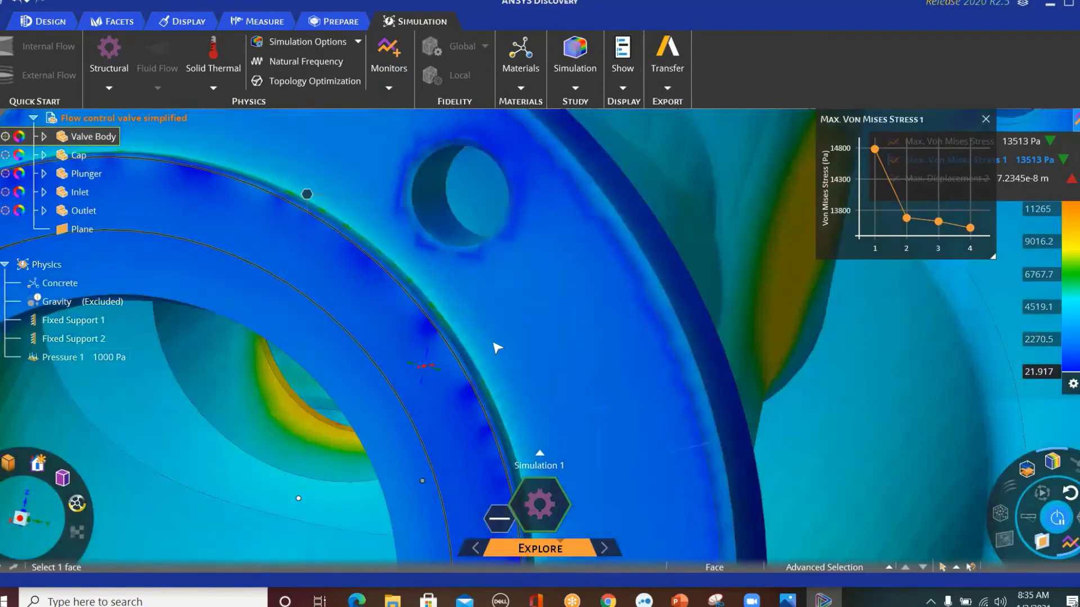
{"action": "scroll", "coordinate": [511, 307], "scroll_direction": "down", "scroll_amount": 10}
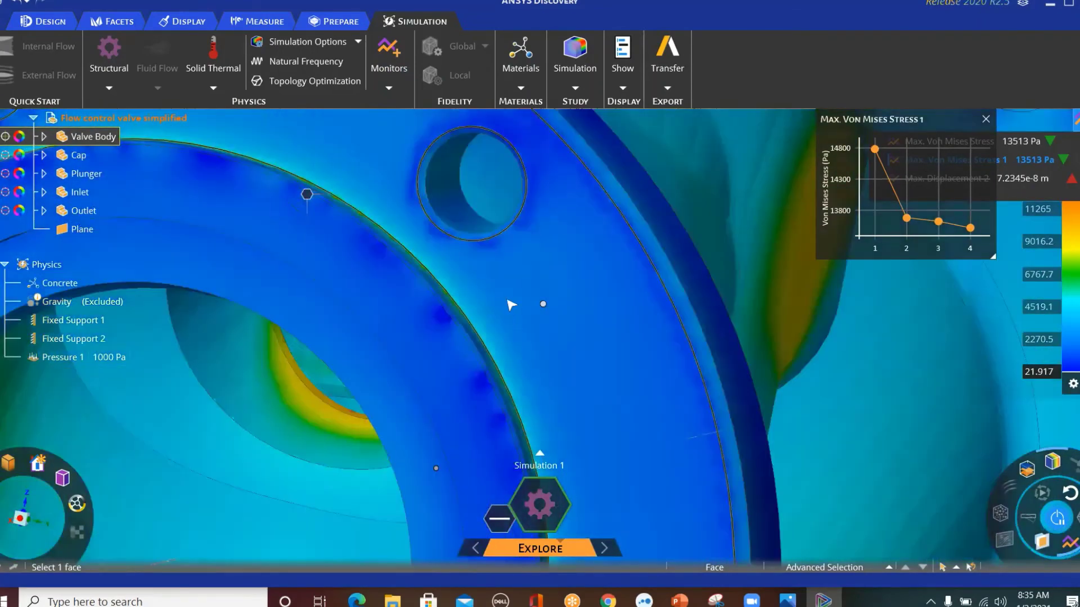
{"action": "middle_click_drag", "start_coordinate": [700, 266], "coordinate": [656, 279]}
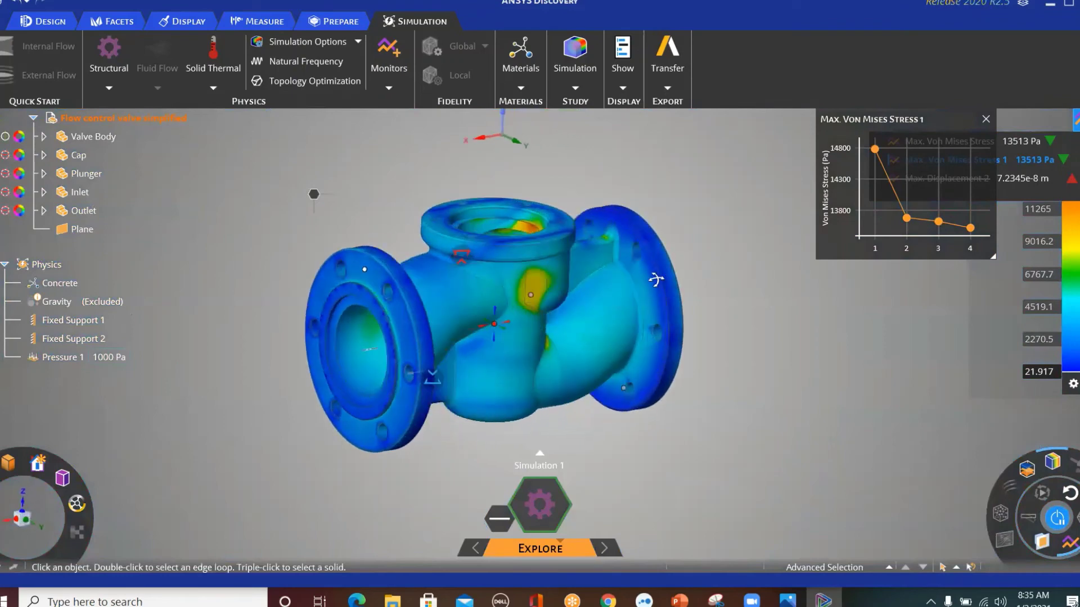
{"action": "scroll", "coordinate": [422, 183], "scroll_direction": "up", "scroll_amount": 3}
{"action": "scroll", "coordinate": [421, 185], "scroll_direction": "down", "scroll_amount": 2}
{"action": "scroll", "coordinate": [418, 186], "scroll_direction": "down", "scroll_amount": 1}
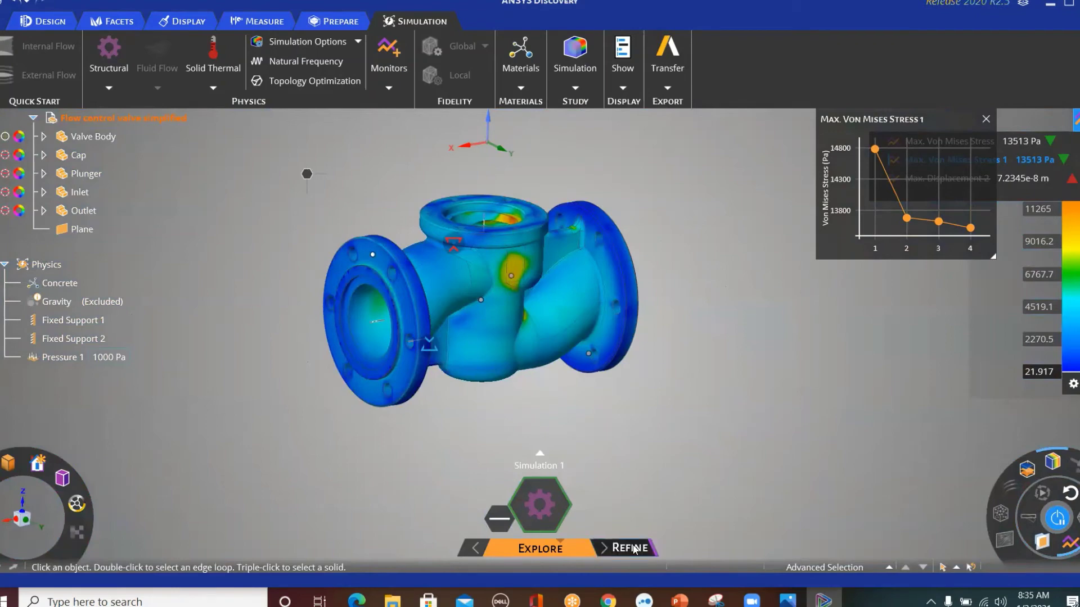
{"action": "left_click", "coordinate": [630, 549]}
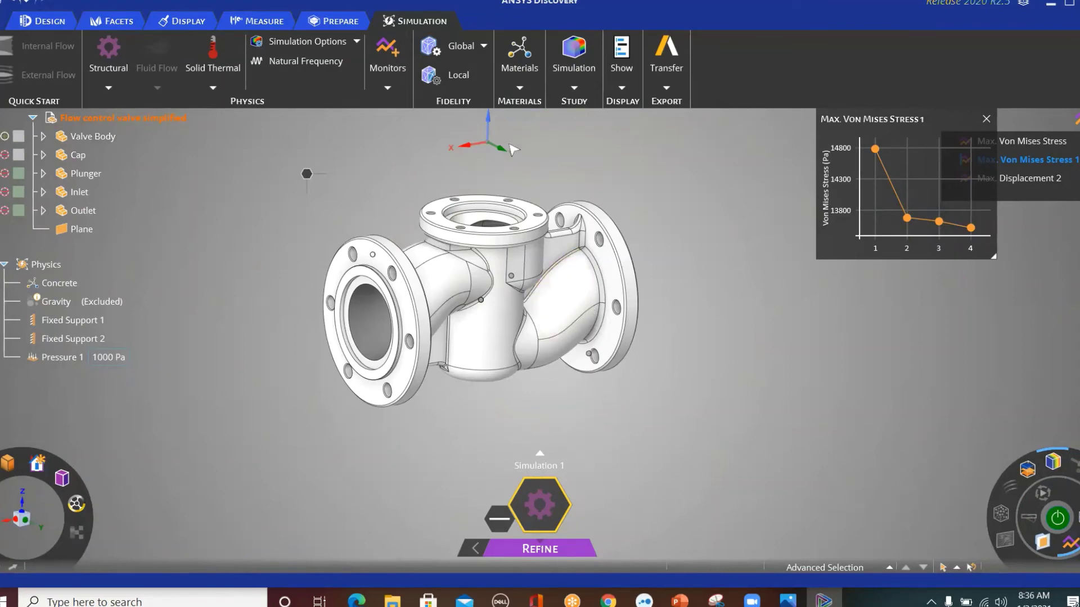
{"action": "scroll", "coordinate": [366, 189], "scroll_direction": "up", "scroll_amount": 2}
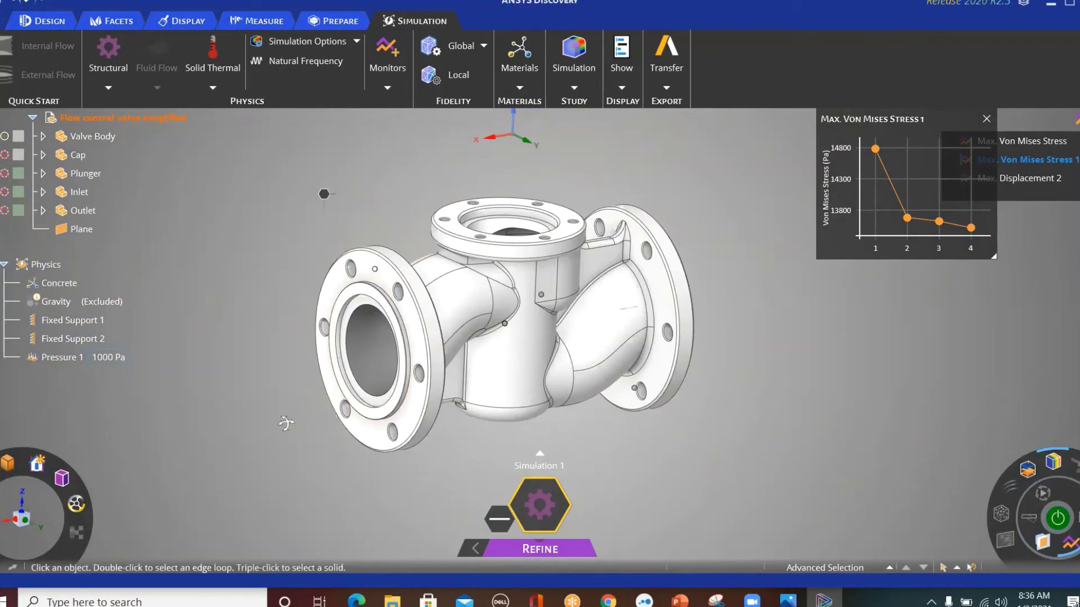
{"action": "mouse_move", "coordinate": [473, 556]}
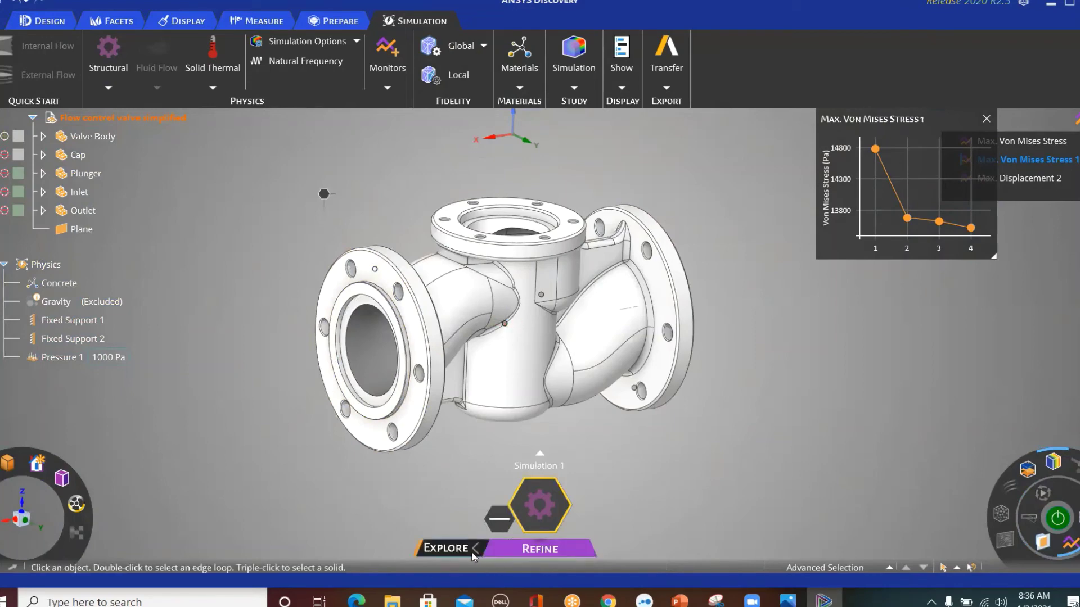
{"action": "left_click", "coordinate": [682, 69]}
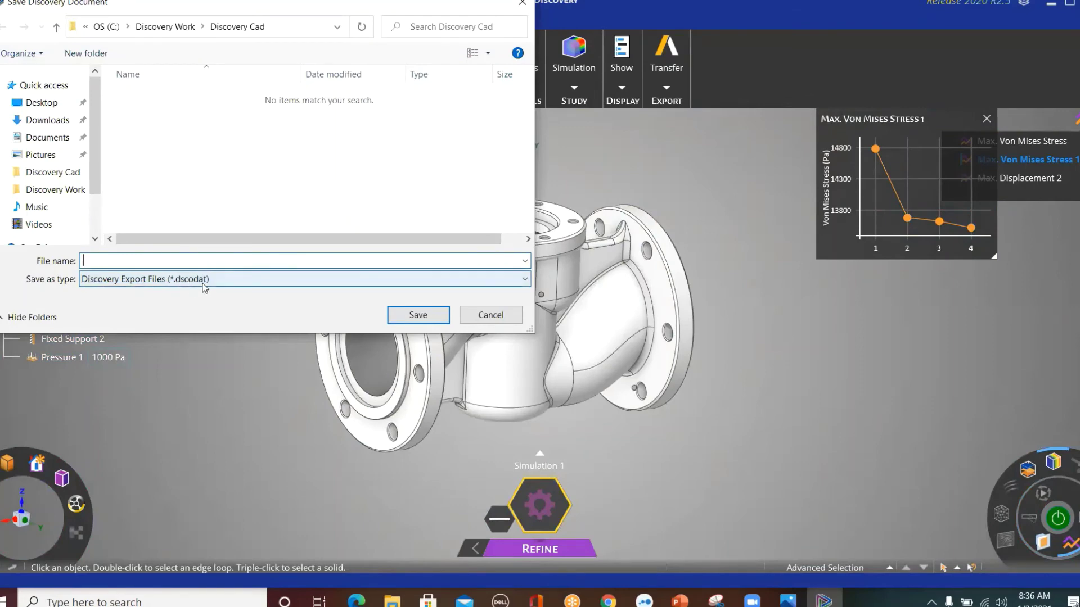
{"action": "left_click", "coordinate": [488, 317]}
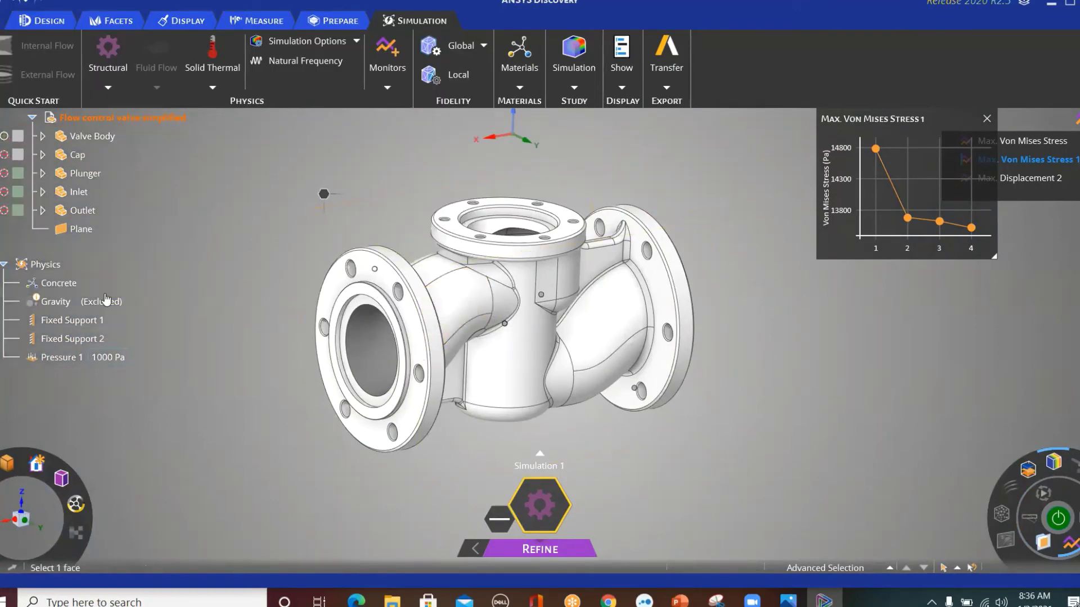
{"action": "left_click", "coordinate": [73, 340]}
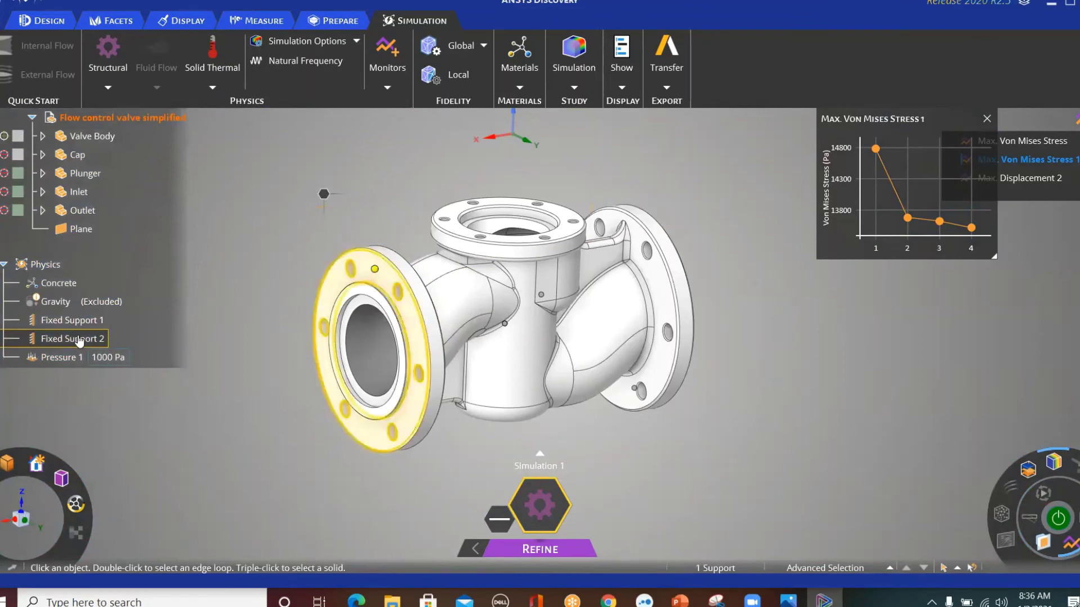
{"action": "left_click", "coordinate": [207, 263]}
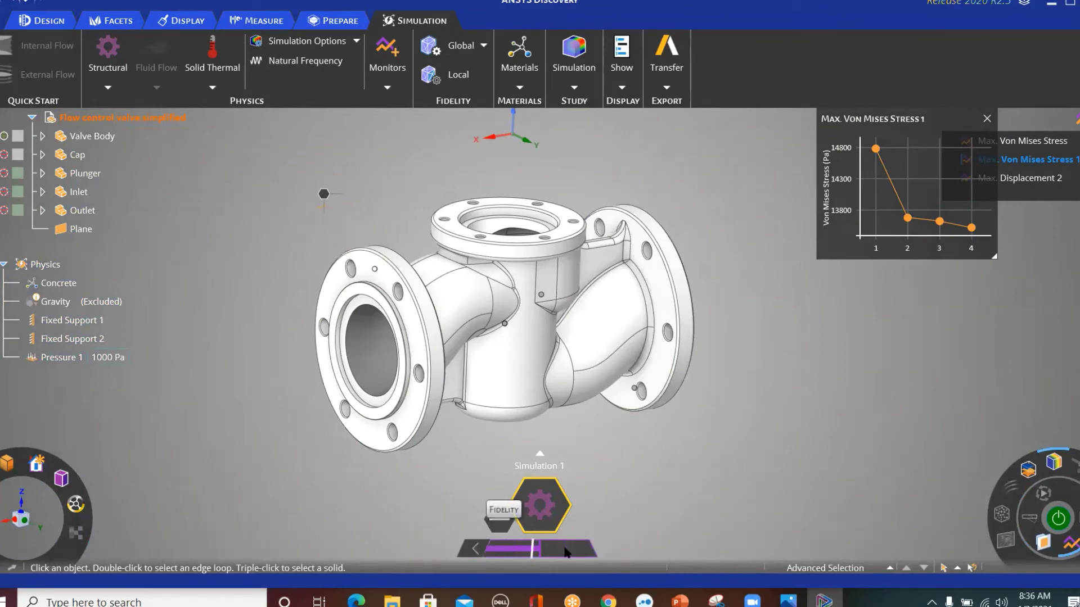
{"action": "scroll", "coordinate": [765, 471], "scroll_direction": "up", "scroll_amount": 2}
{"action": "middle_click_drag", "start_coordinate": [765, 471], "coordinate": [751, 411]}
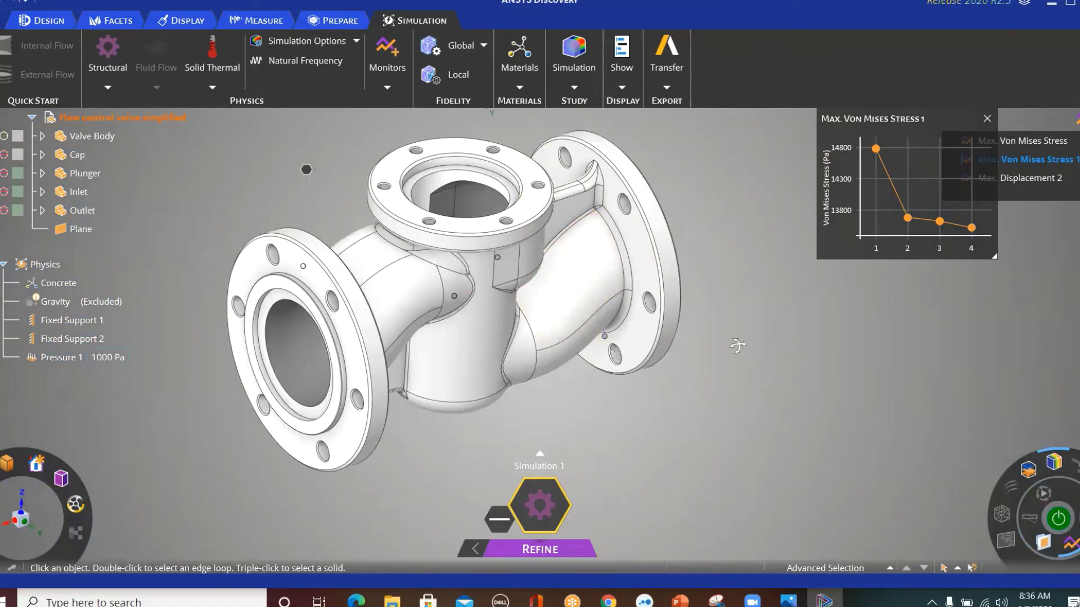
{"action": "middle_click_drag", "start_coordinate": [737, 346], "coordinate": [713, 339]}
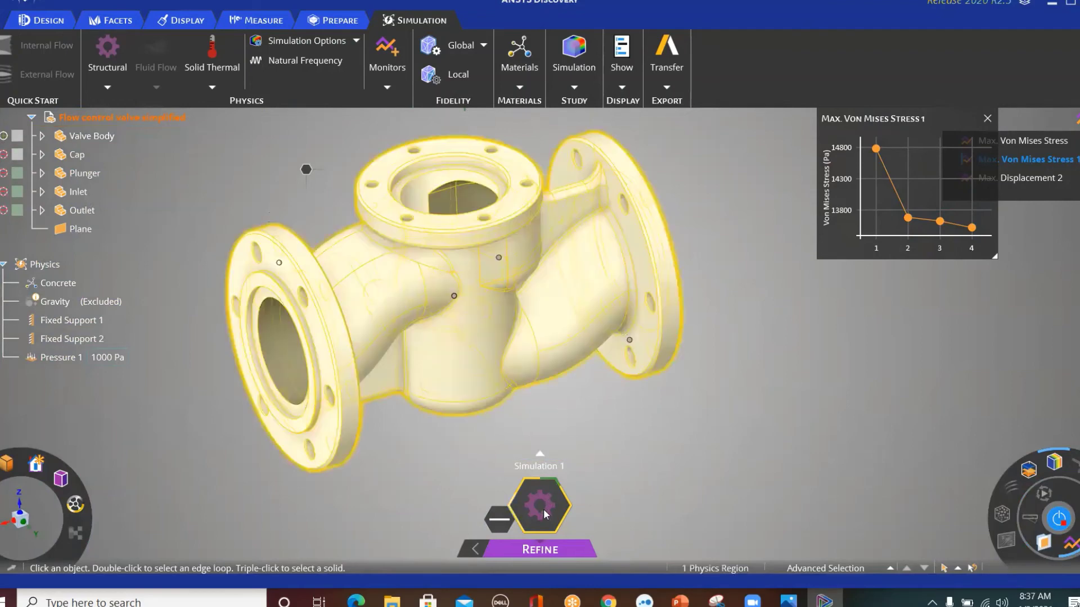
- Run the refined solve with Refine, then select the right flange face to inspect its mesh
{"action": "left_click", "coordinate": [548, 546]}
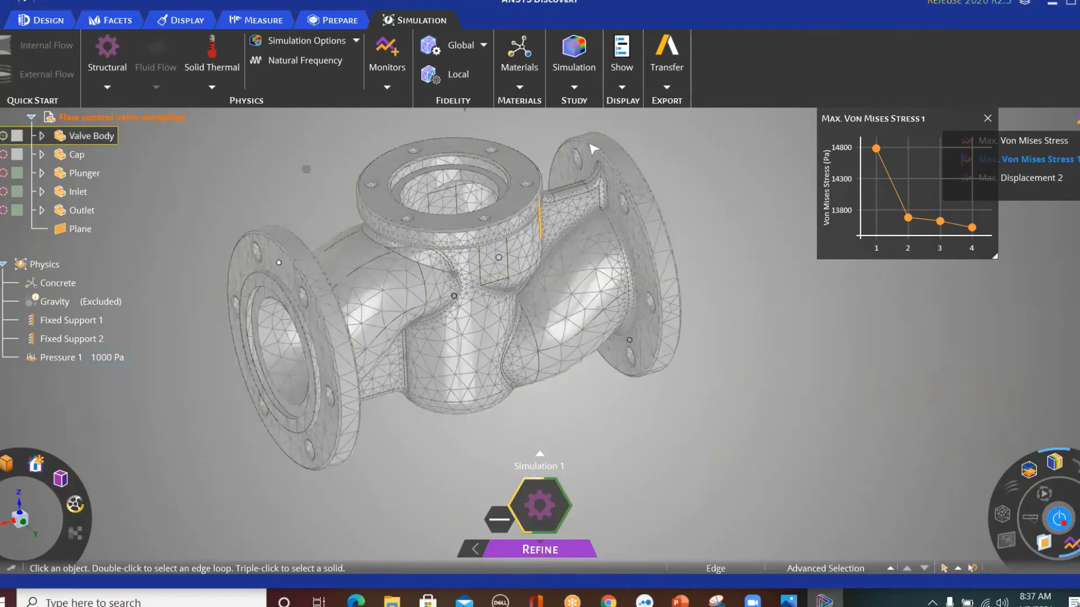
{"action": "left_click", "coordinate": [670, 265]}
{"action": "left_click", "coordinate": [782, 355]}
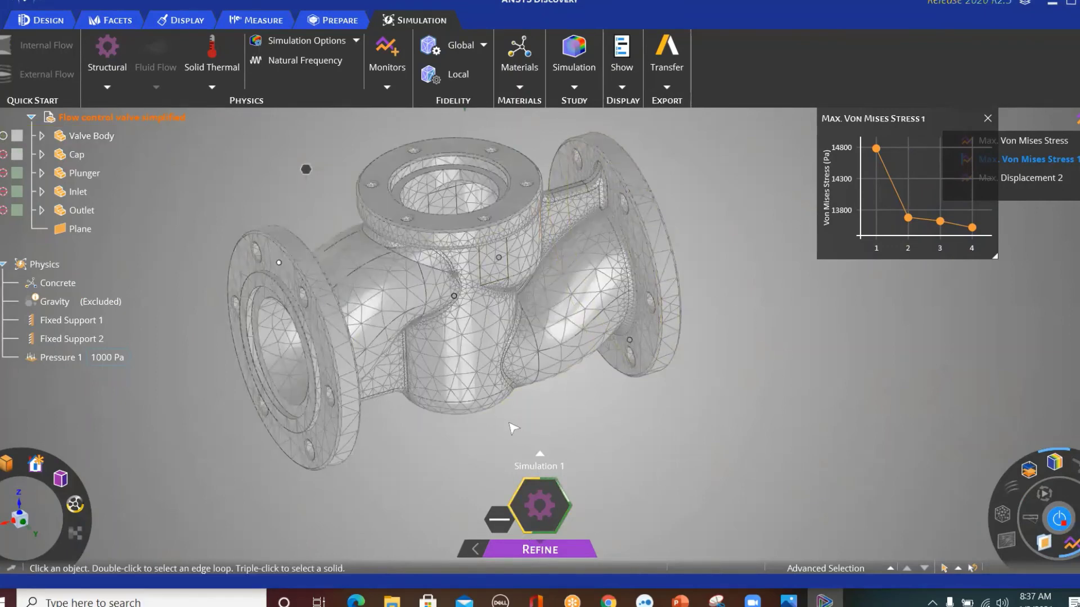
- Inspect the right flange's edge loop and a face on the valve's lower neck
{"action": "left_click", "coordinate": [626, 190]}
{"action": "scroll", "coordinate": [626, 190], "scroll_direction": "up", "scroll_amount": 3}
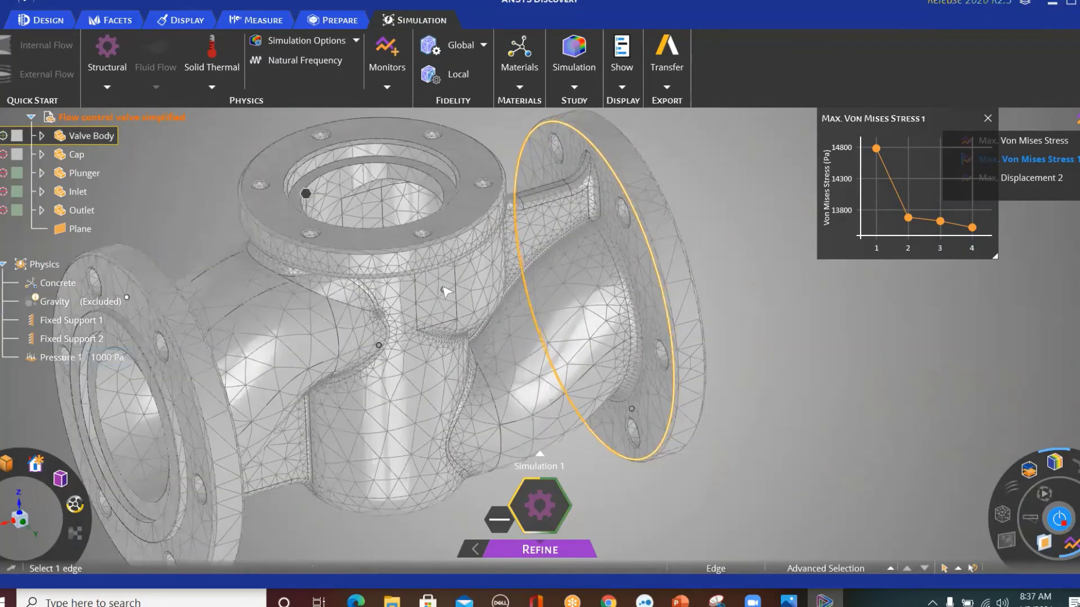
{"action": "scroll", "coordinate": [618, 194], "scroll_direction": "up", "scroll_amount": 1}
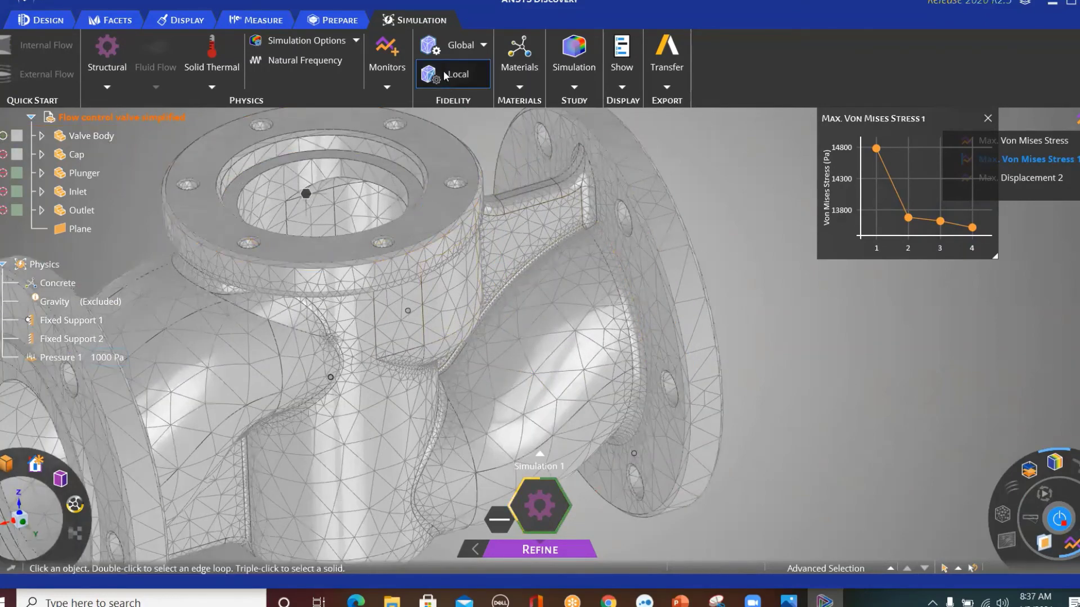
{"action": "left_click", "coordinate": [393, 366]}
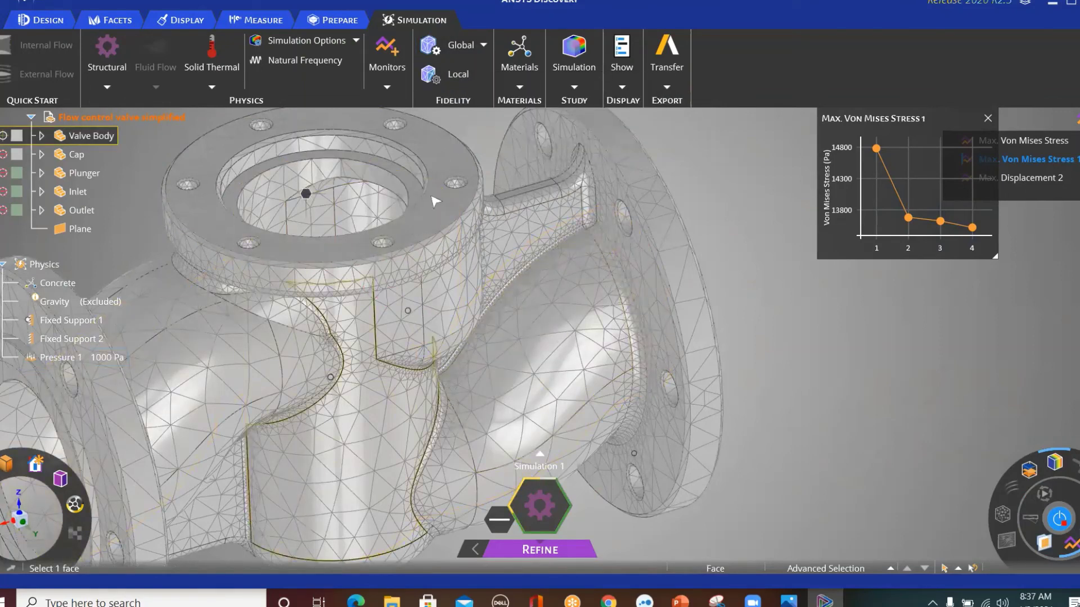
{"action": "left_click", "coordinate": [821, 329]}
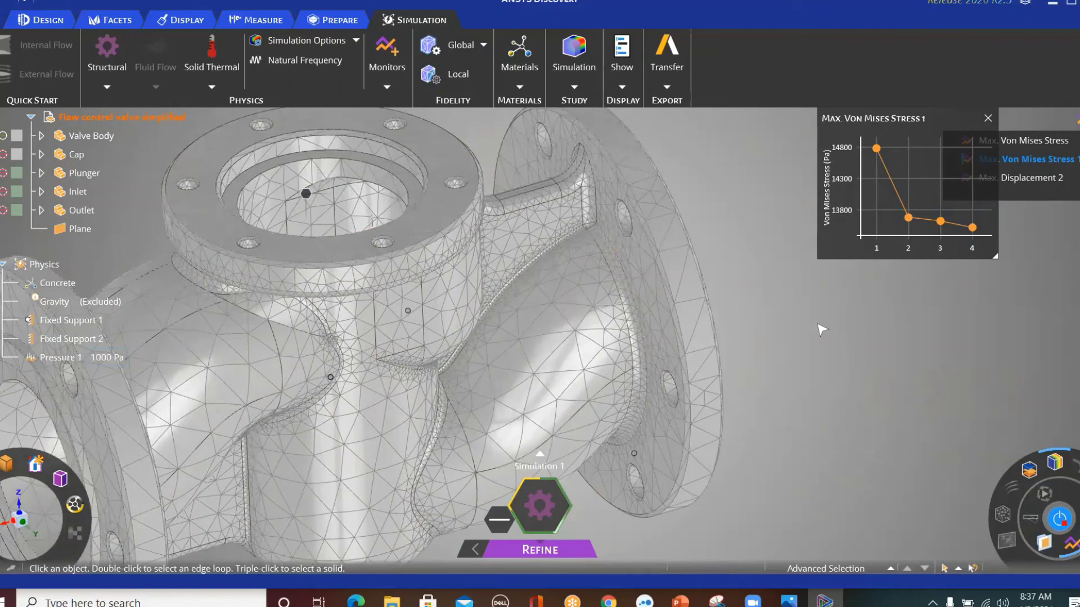
- Fit the whole meshed valve in view and inspect the top flange's edge loop
{"action": "key", "text": "z"}
{"action": "scroll", "coordinate": [821, 329], "scroll_direction": "up", "scroll_amount": 2}
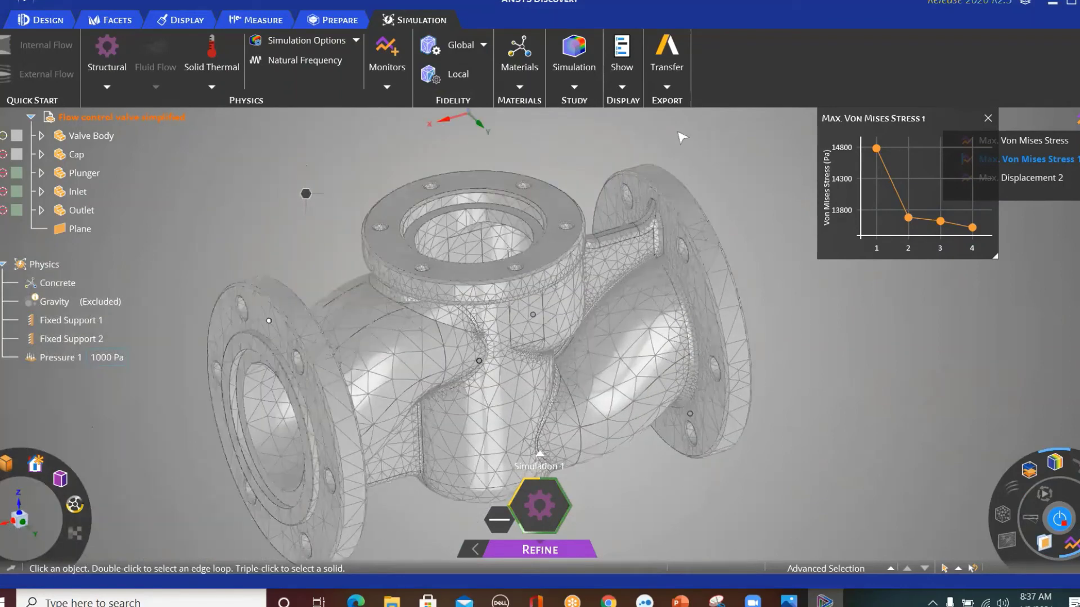
{"action": "left_click", "coordinate": [574, 270]}
{"action": "left_click", "coordinate": [823, 366]}
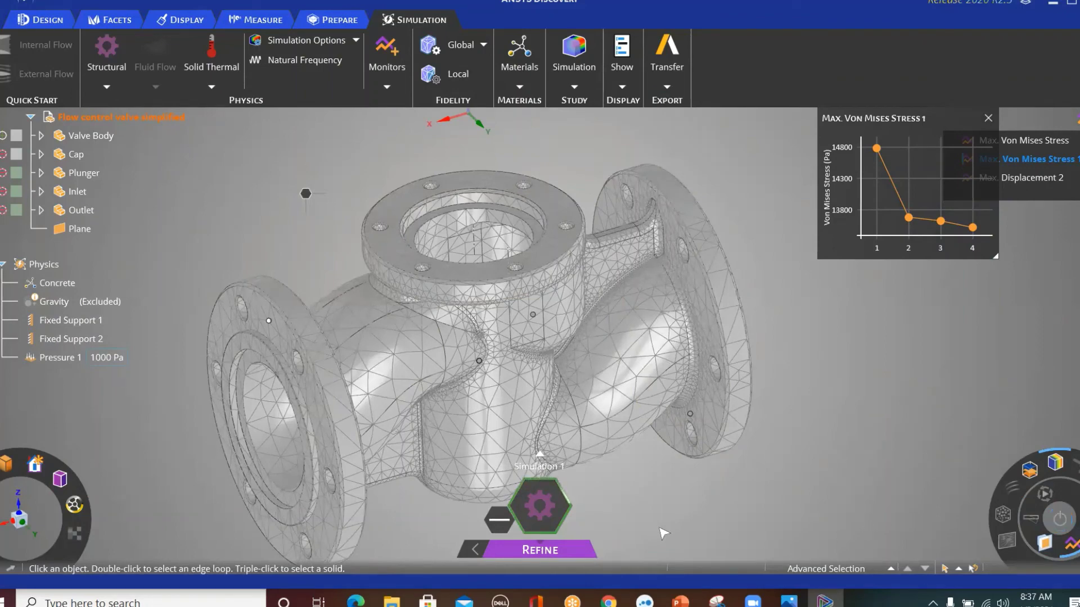
- Turn on refined von Mises contours with a 25.063–12041 legend, after checking the solver messages
{"action": "left_click", "coordinate": [1054, 472]}
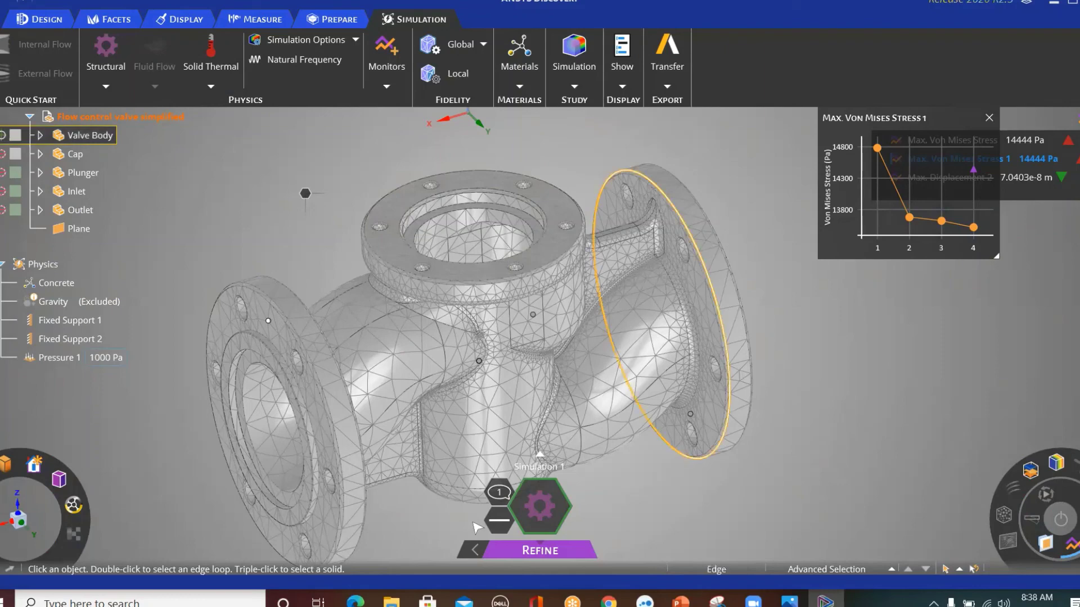
{"action": "left_click", "coordinate": [498, 494]}
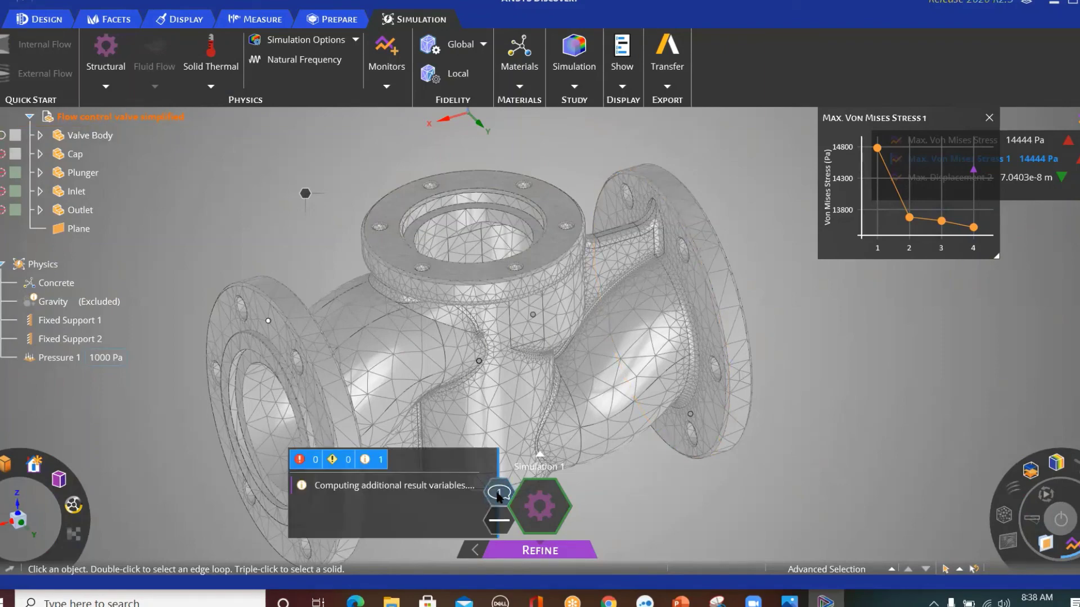
{"action": "left_click", "coordinate": [757, 499]}
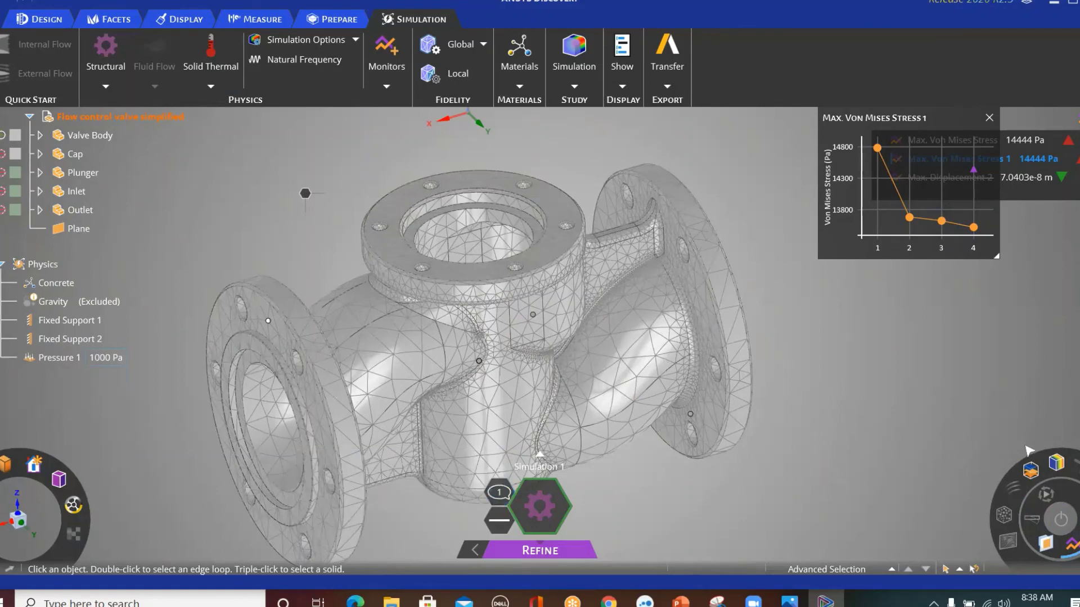
{"action": "mouse_move", "coordinate": [1058, 465]}
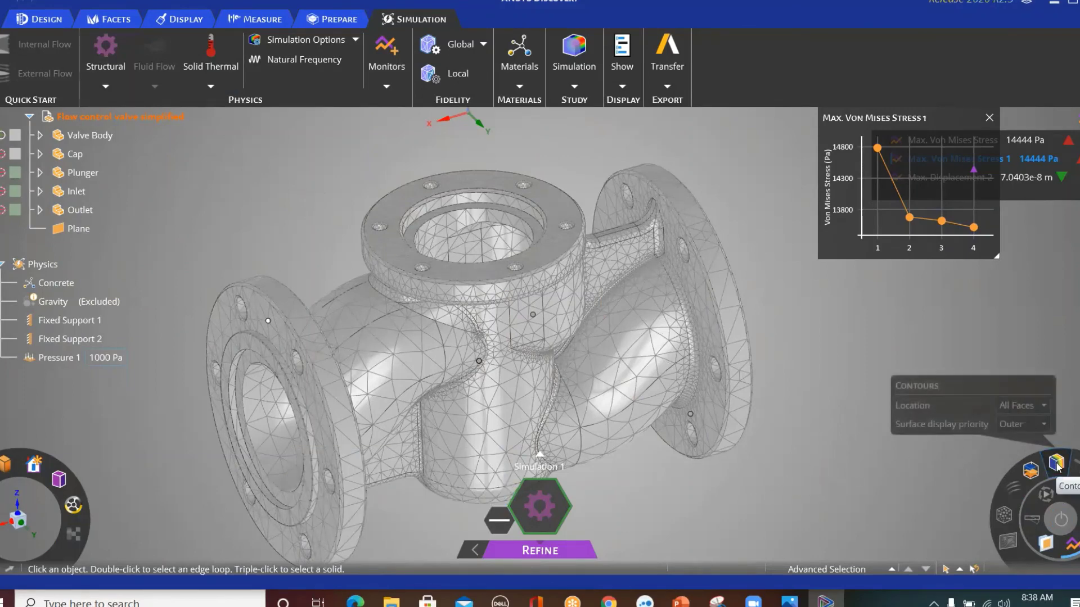
{"action": "left_click", "coordinate": [1058, 465]}
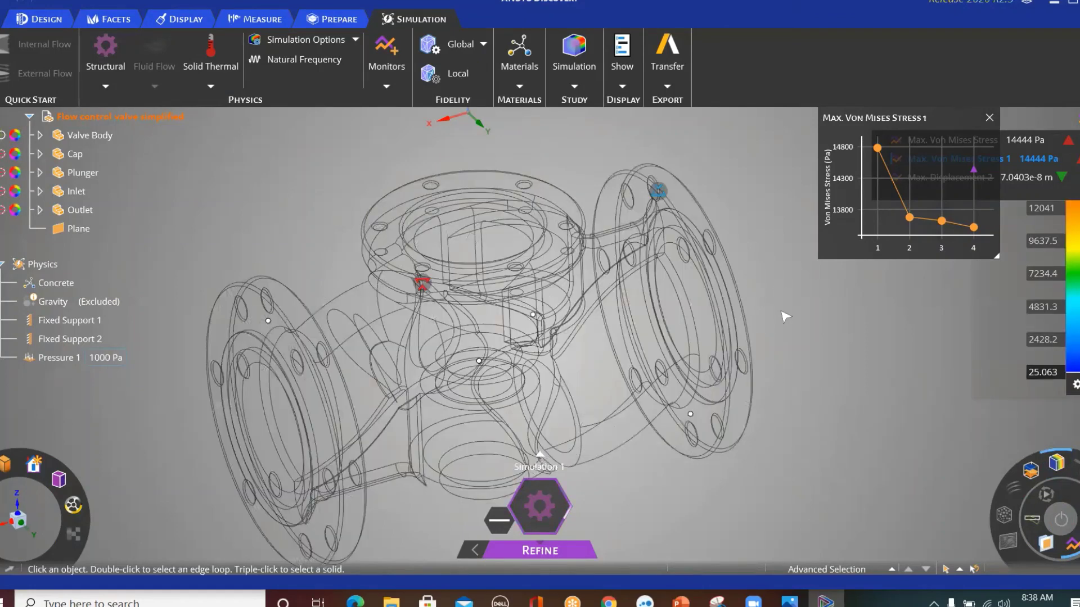
- Cut the contoured valve into a half-section and orbit it to view the internal stresses
{"action": "middle_click_drag", "start_coordinate": [754, 321], "coordinate": [743, 330]}
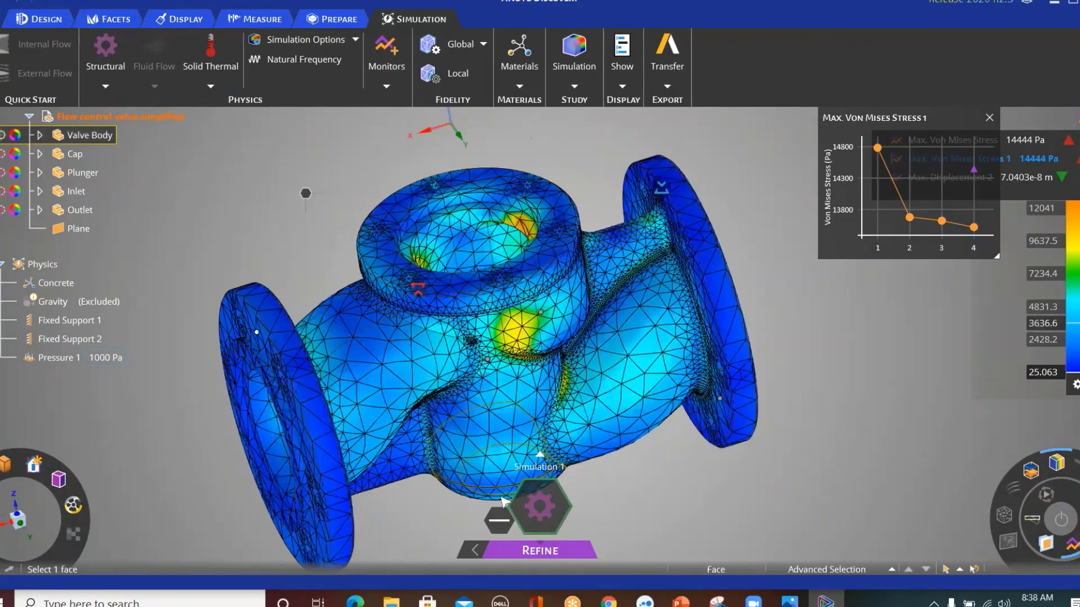
{"action": "middle_click_drag", "start_coordinate": [900, 406], "coordinate": [928, 388]}
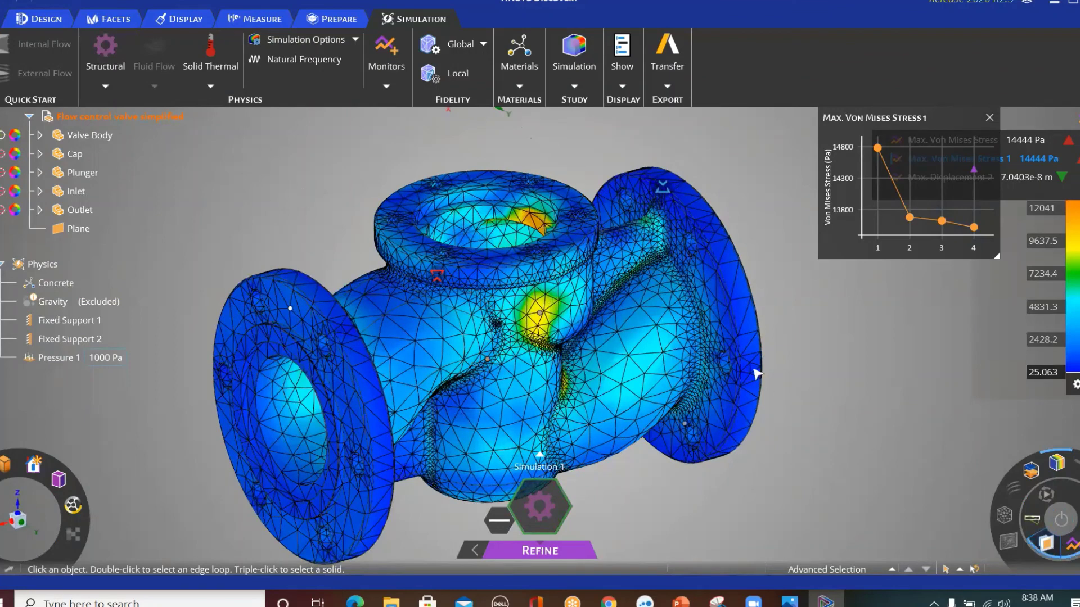
{"action": "left_click", "coordinate": [1056, 493]}
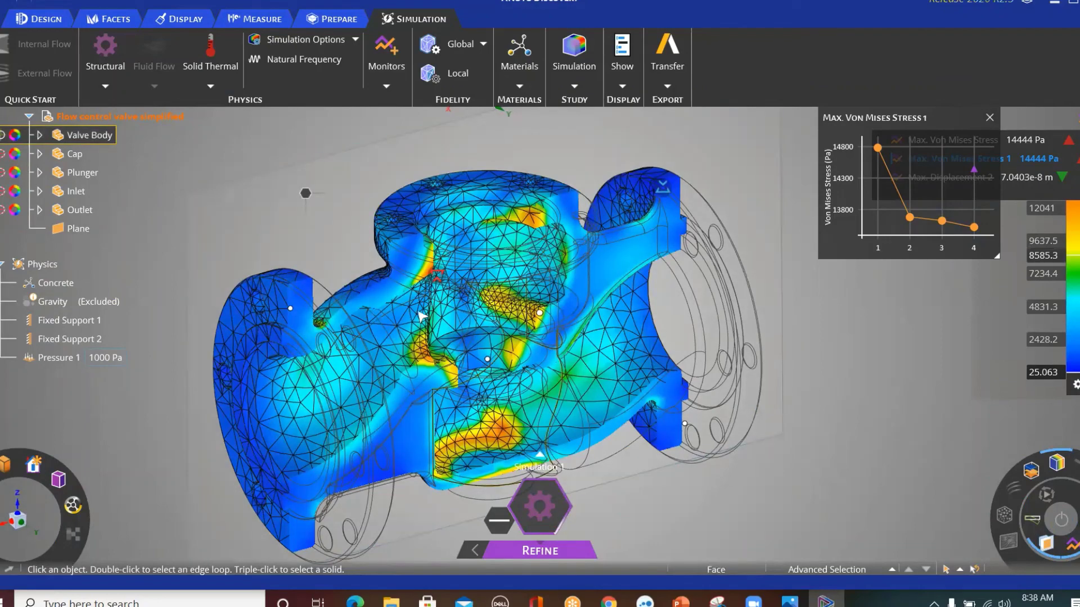
{"action": "middle_click_drag", "start_coordinate": [333, 328], "coordinate": [400, 458]}
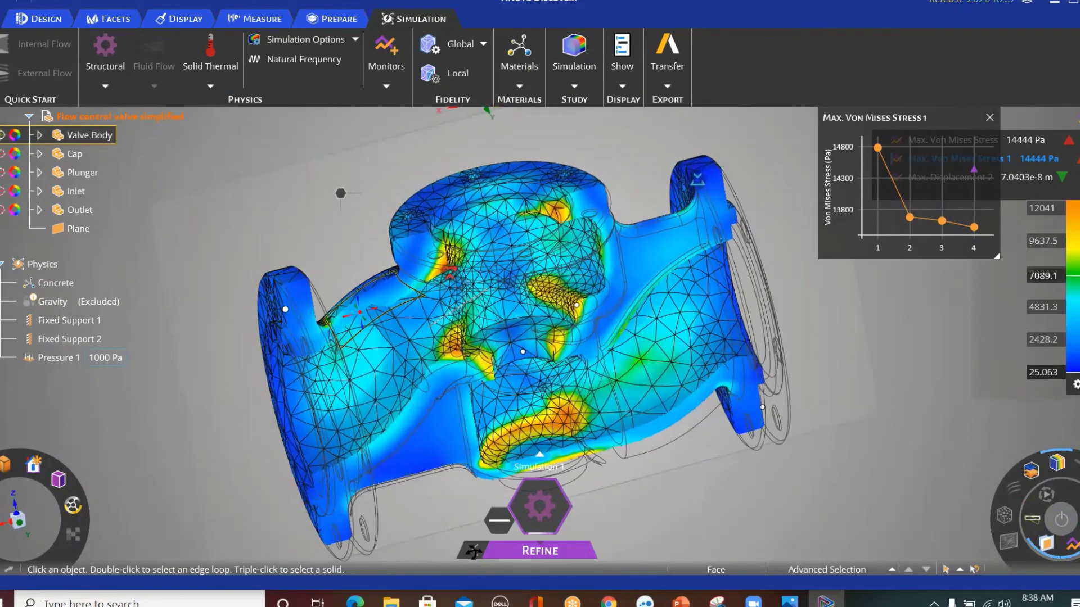
{"action": "middle_click_drag", "start_coordinate": [884, 327], "coordinate": [1075, 508]}
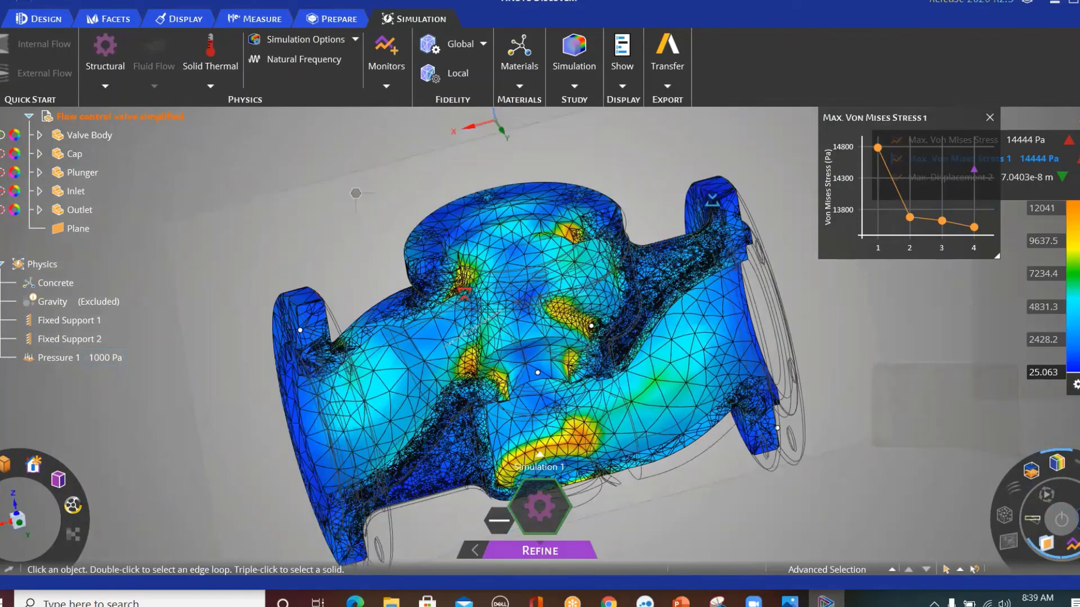
{"action": "middle_click_drag", "start_coordinate": [872, 370], "coordinate": [710, 301]}
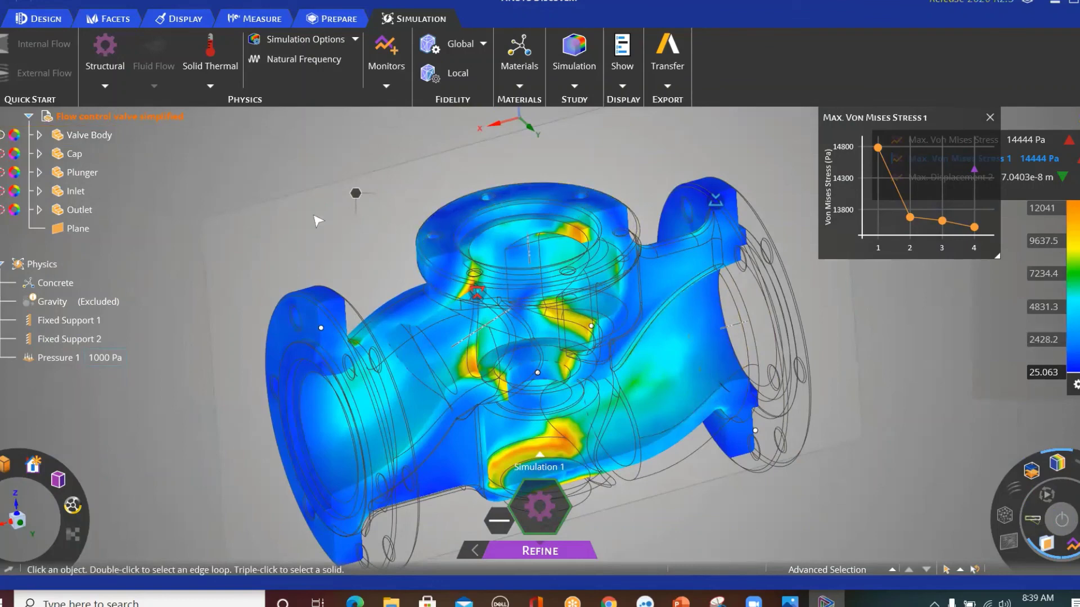
- Open the Structural list offering Support, Force, Pressure, Moment, Bolt preload, Contact and Joint
{"action": "left_click", "coordinate": [112, 88]}
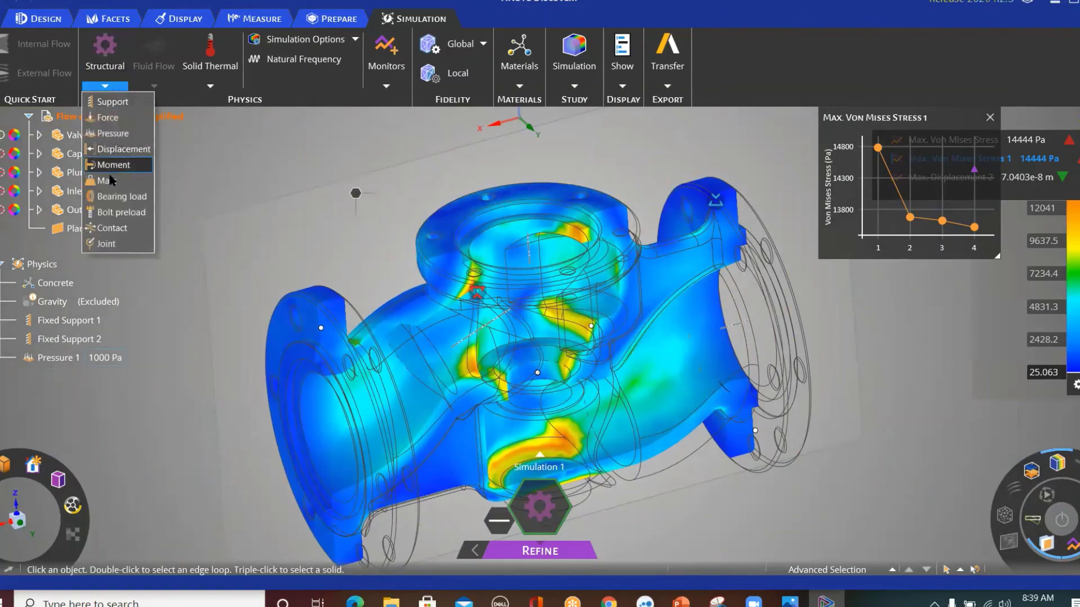